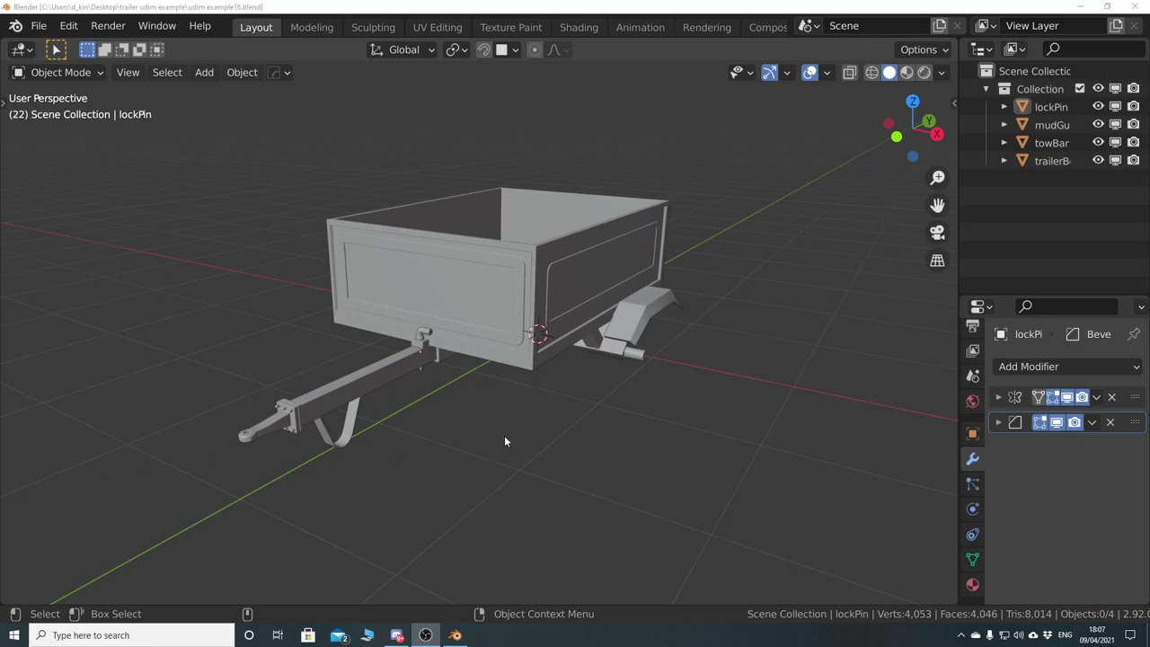
- Zoom in on the lock pin and select lockPin, trailerBox and towBar in turn, ending on towBar
mouse_move(505, 441)
middle_down()
mouse_move(429, 362)
mouse_move(405, 404)
mouse_move(452, 455)
mouse_move(428, 464)
mouse_move(504, 411)
mouse_move(477, 447)
mouse_move(495, 457)
mouse_move(523, 419)
mouse_move(491, 397)
mouse_move(487, 437)
middle_up()
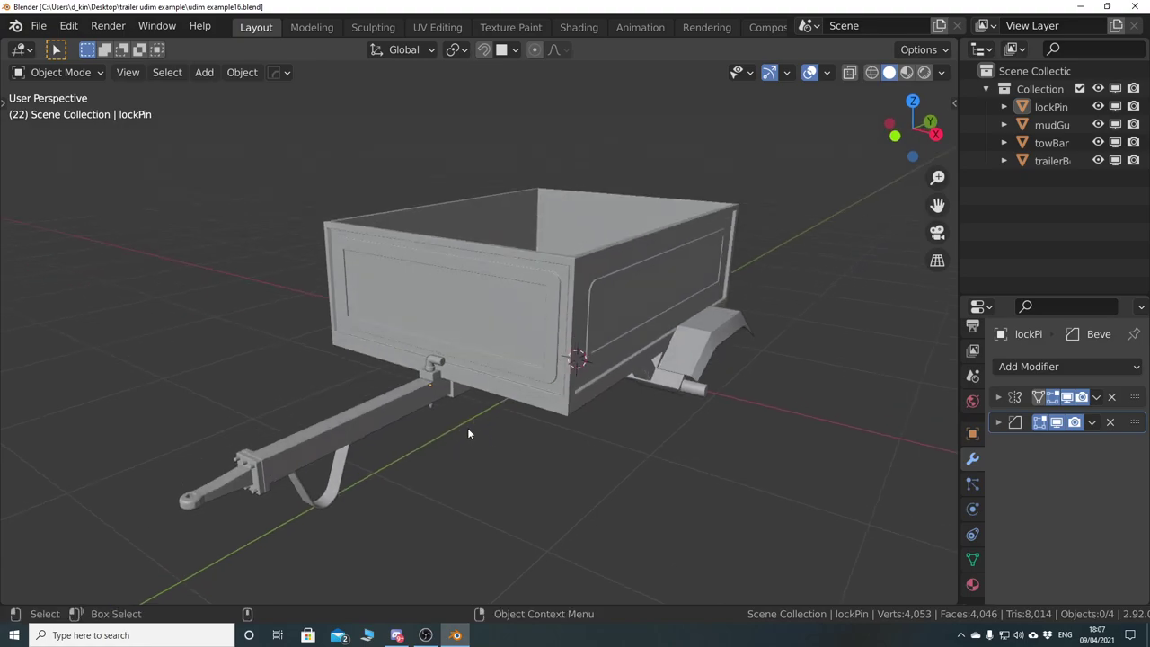
middle_drag(509, 436, 500, 395)
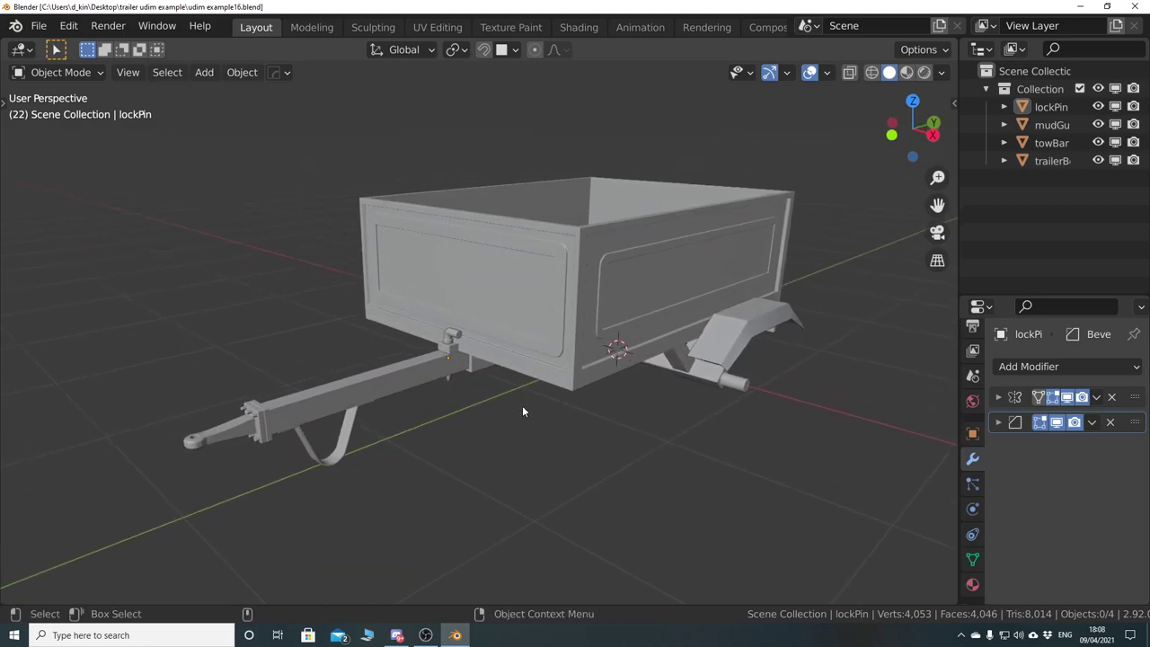
scroll(522, 410, up, 8)
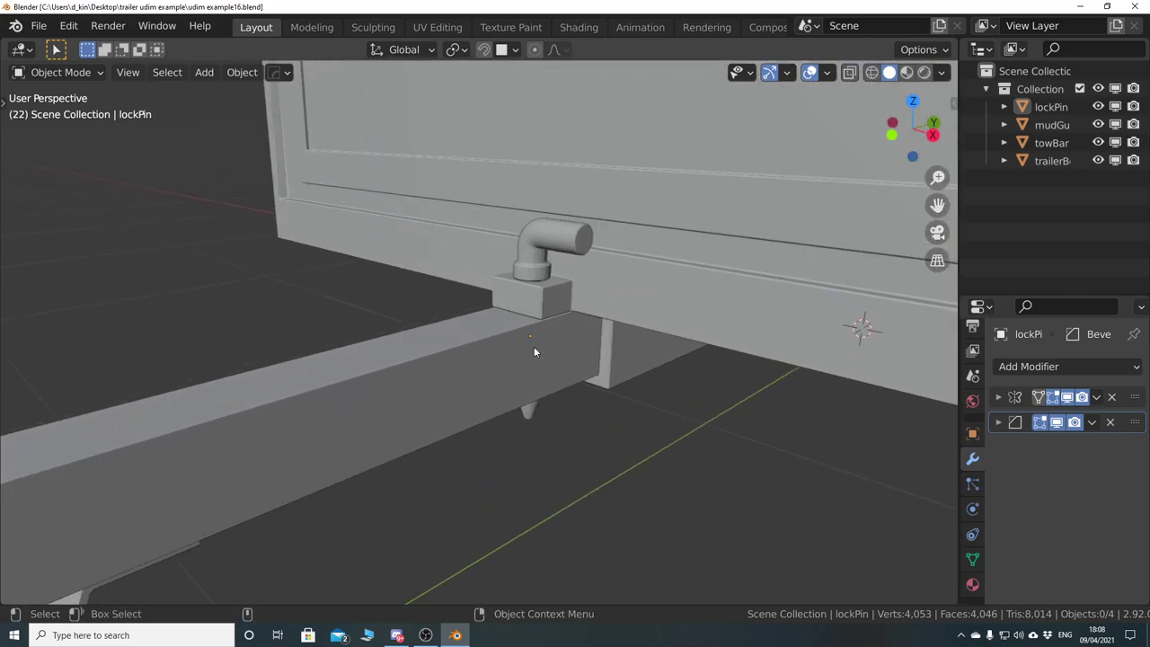
middle_drag(533, 346, 504, 382)
click(513, 299)
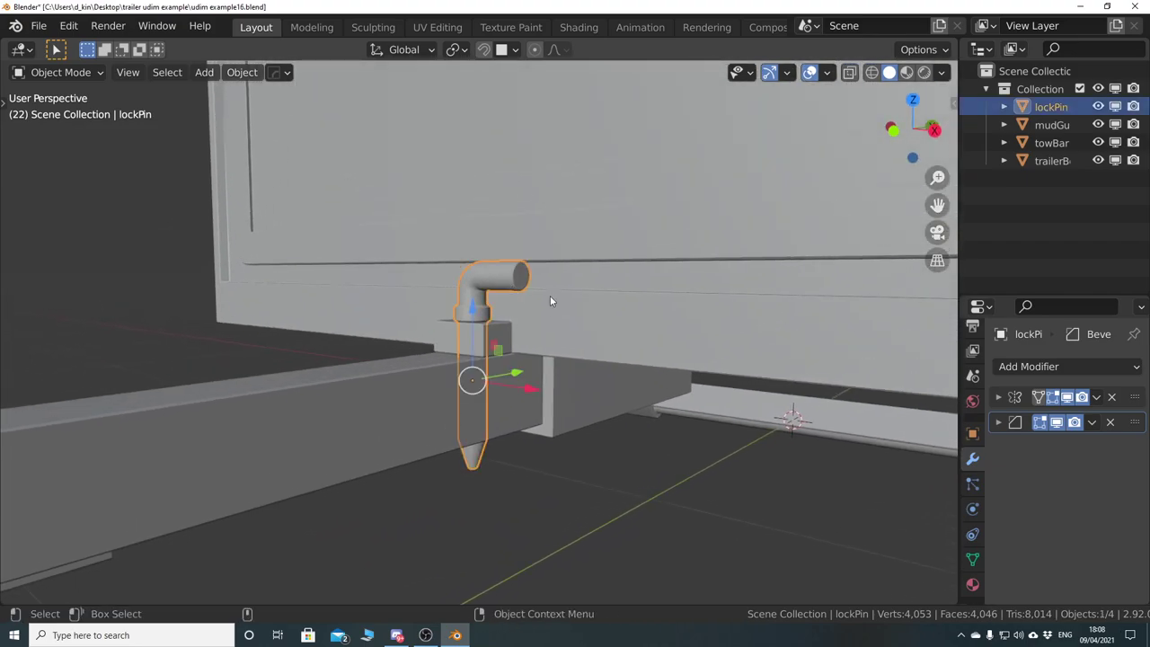
click(627, 320)
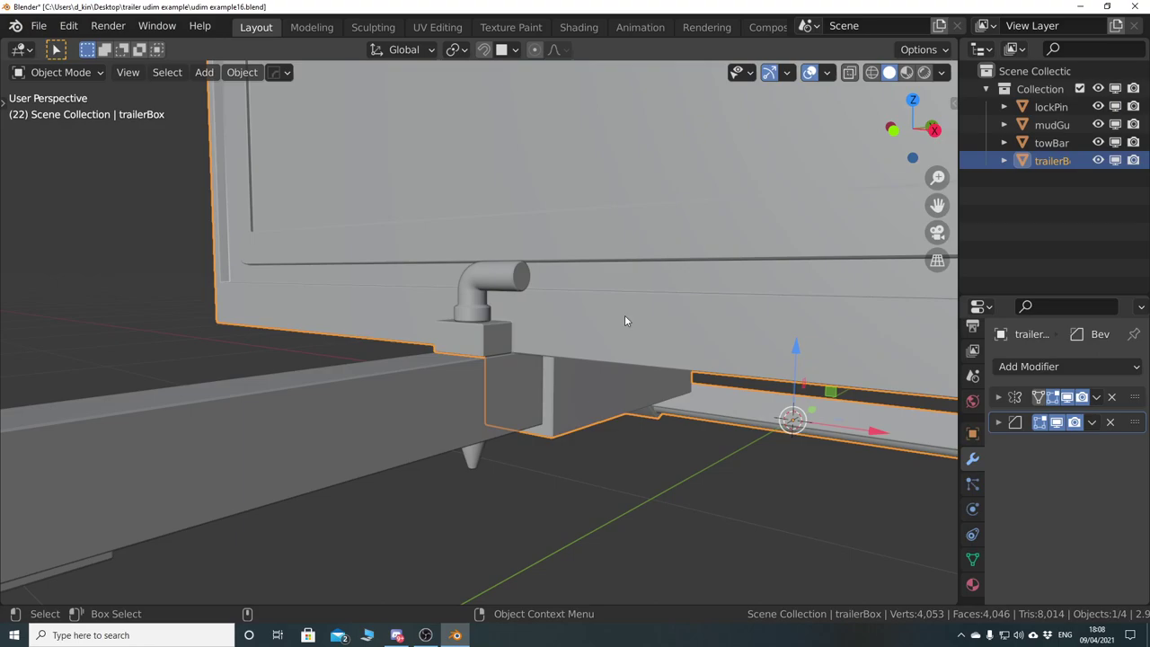
click(432, 381)
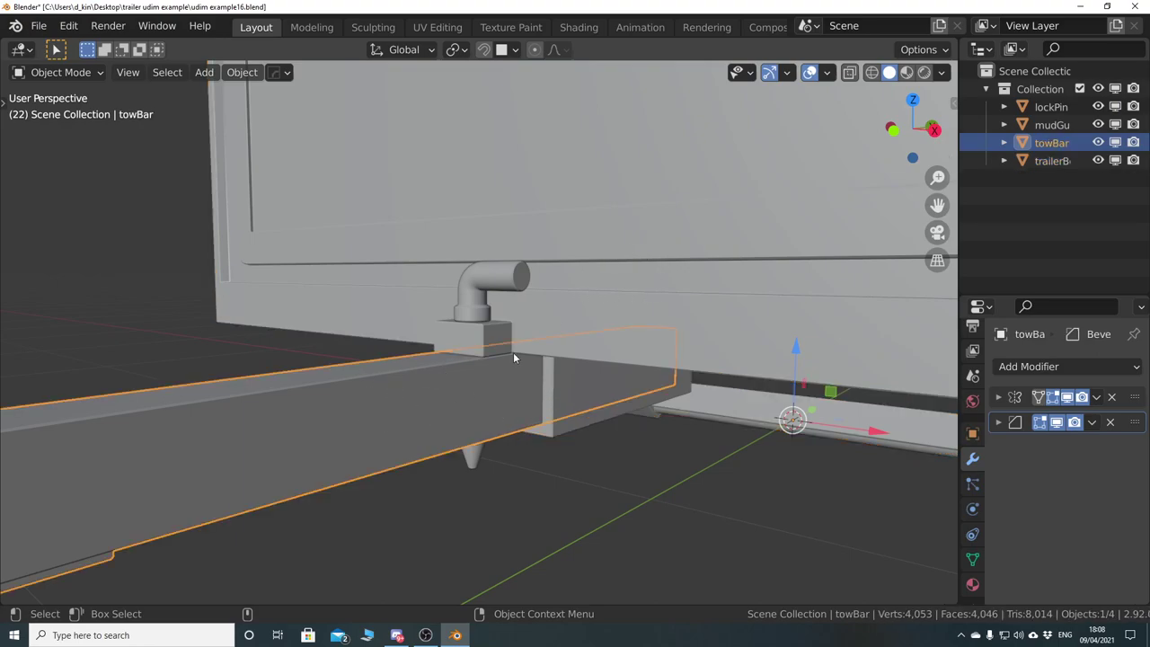
click(633, 331)
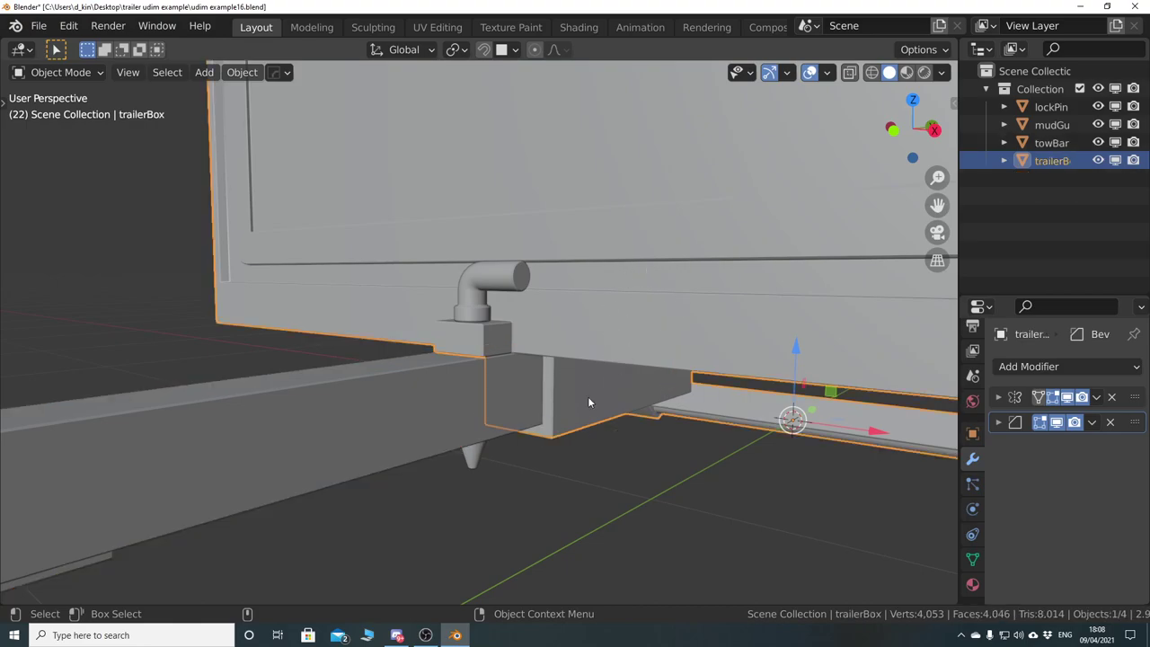
click(505, 382)
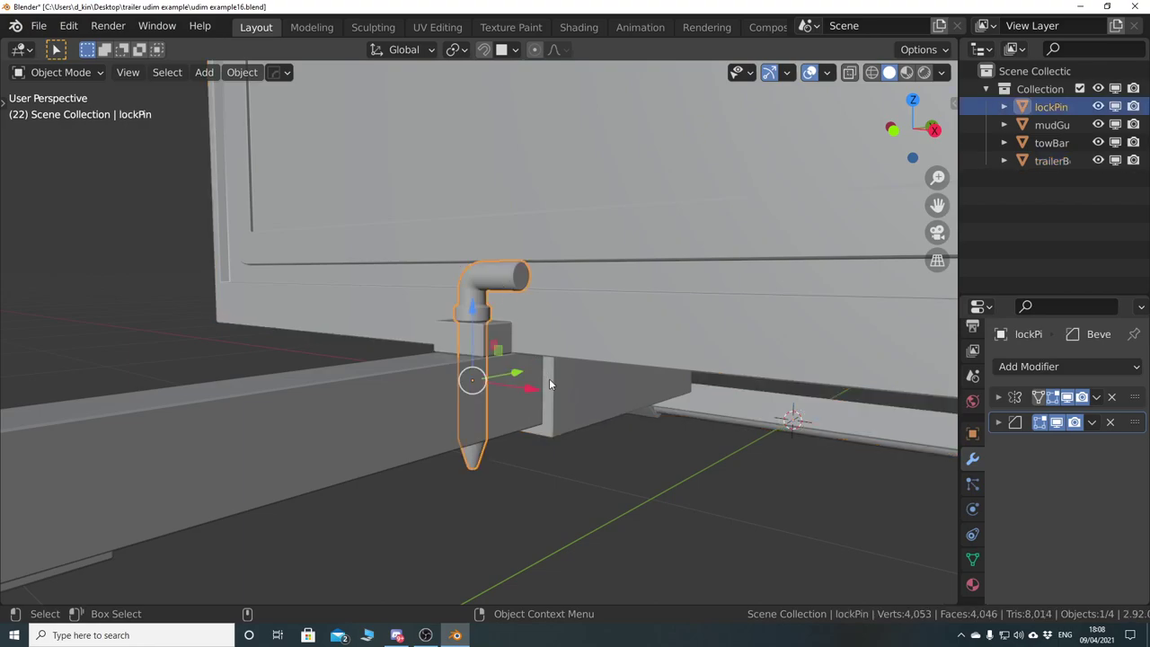
click(428, 422)
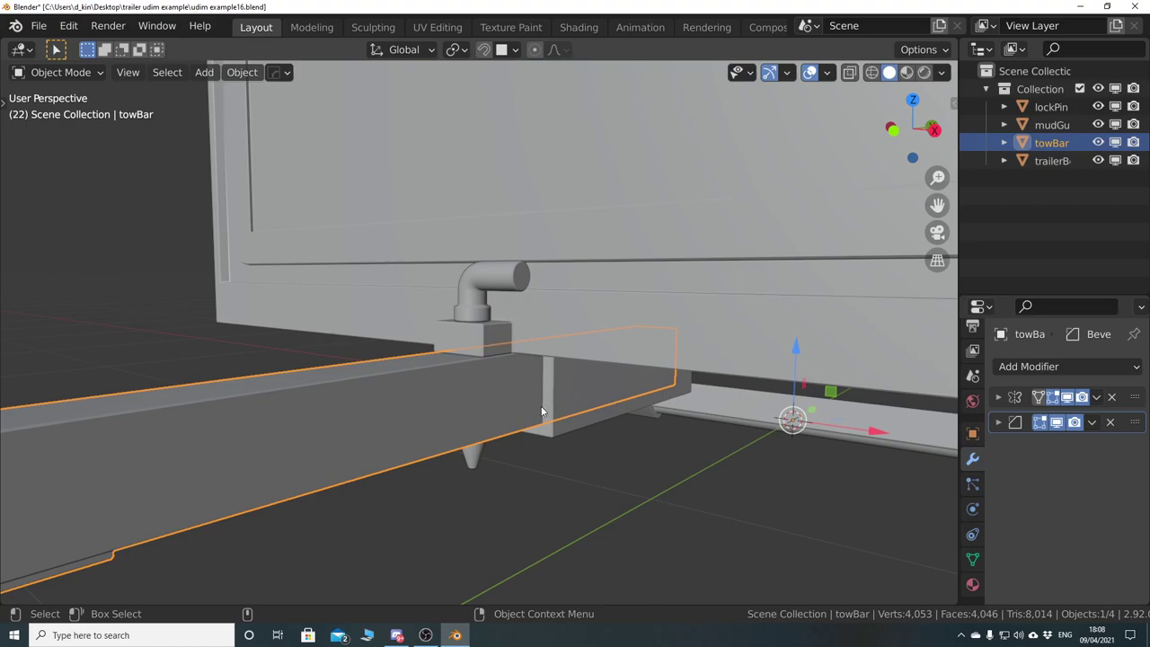
middle_drag(504, 402, 501, 319)
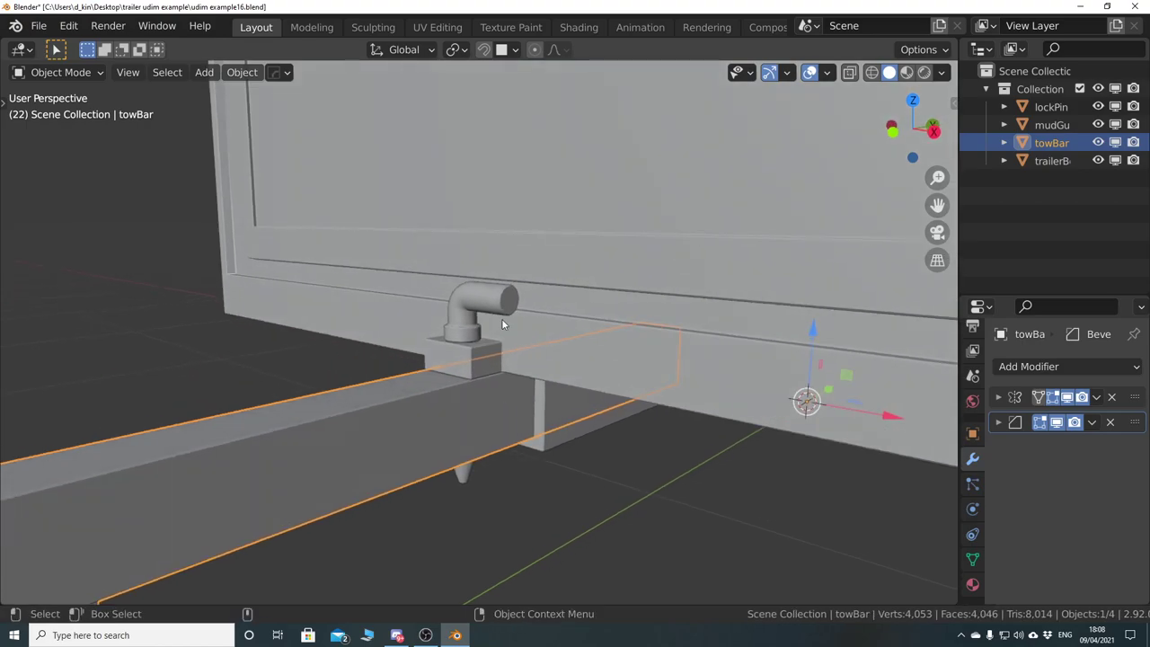
click(500, 321)
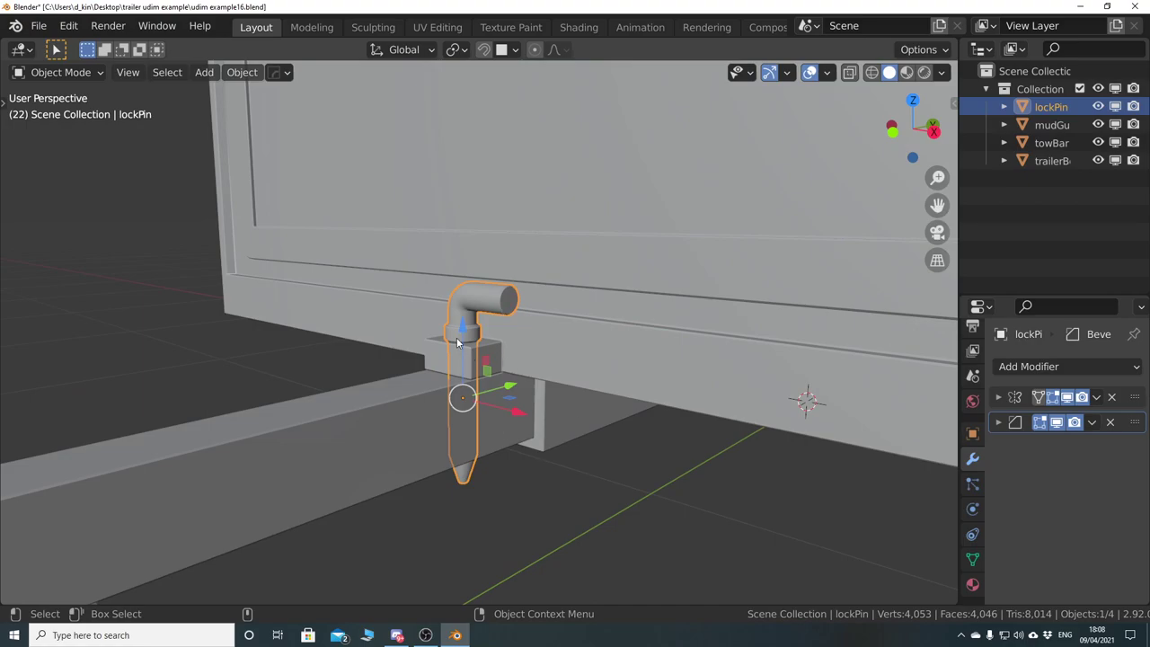
drag(461, 332, 461, 184)
click(449, 447)
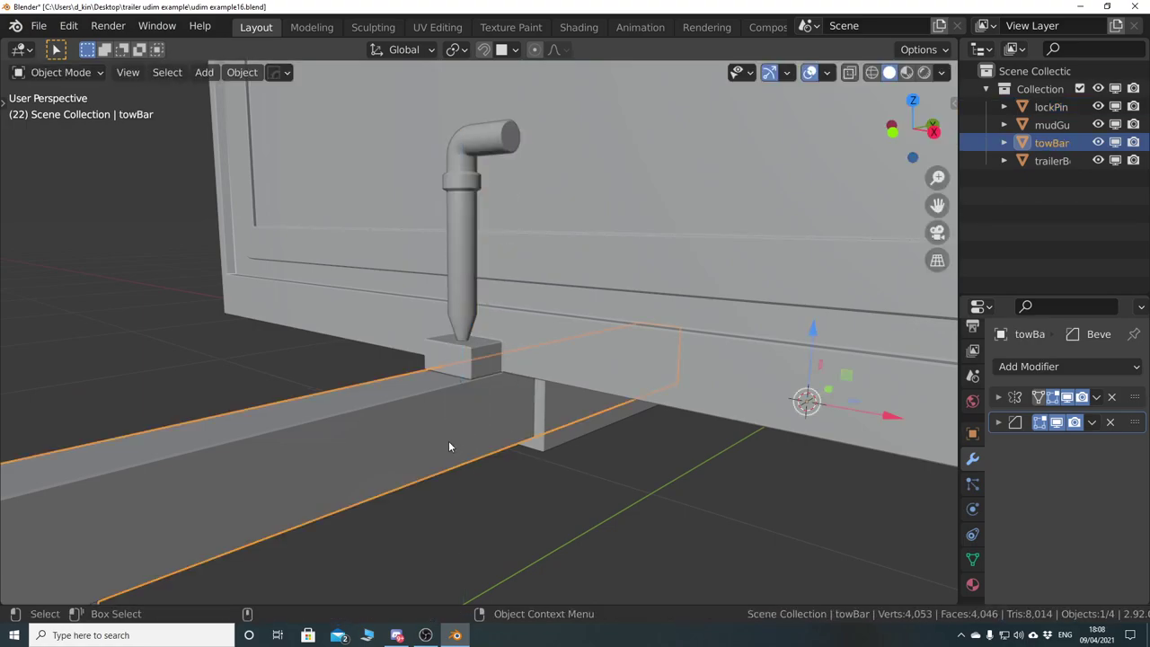
key(g)
key(y)
right_click(488, 404)
key(ctrl+z)
key(ctrl+z)
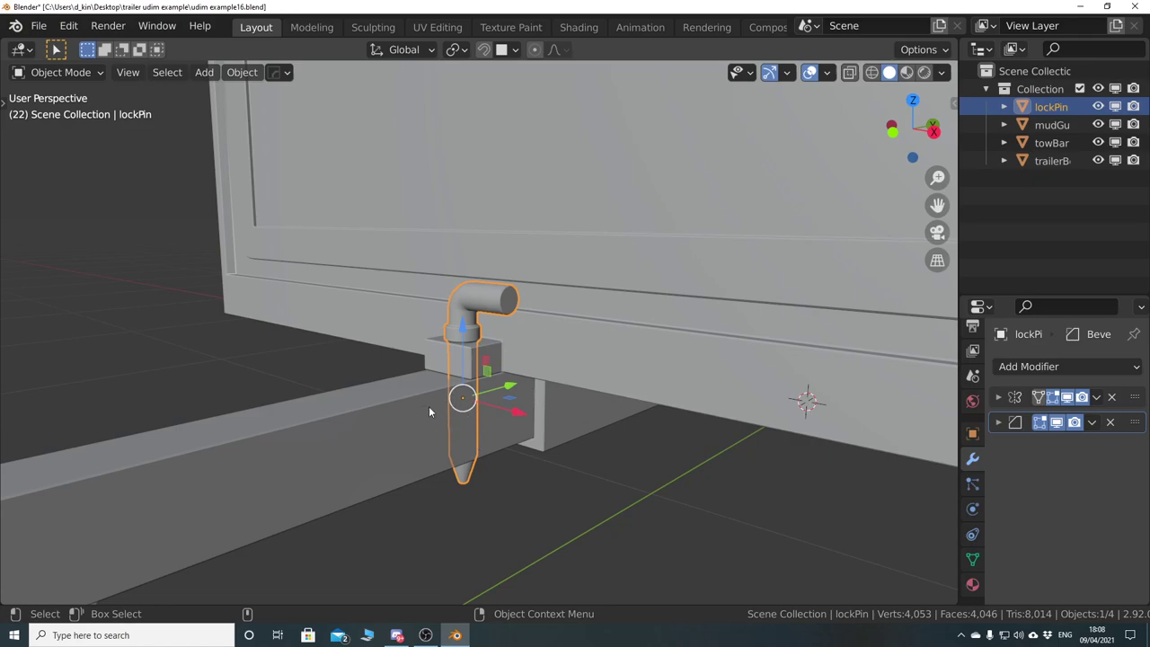
middle_drag(429, 406, 467, 342)
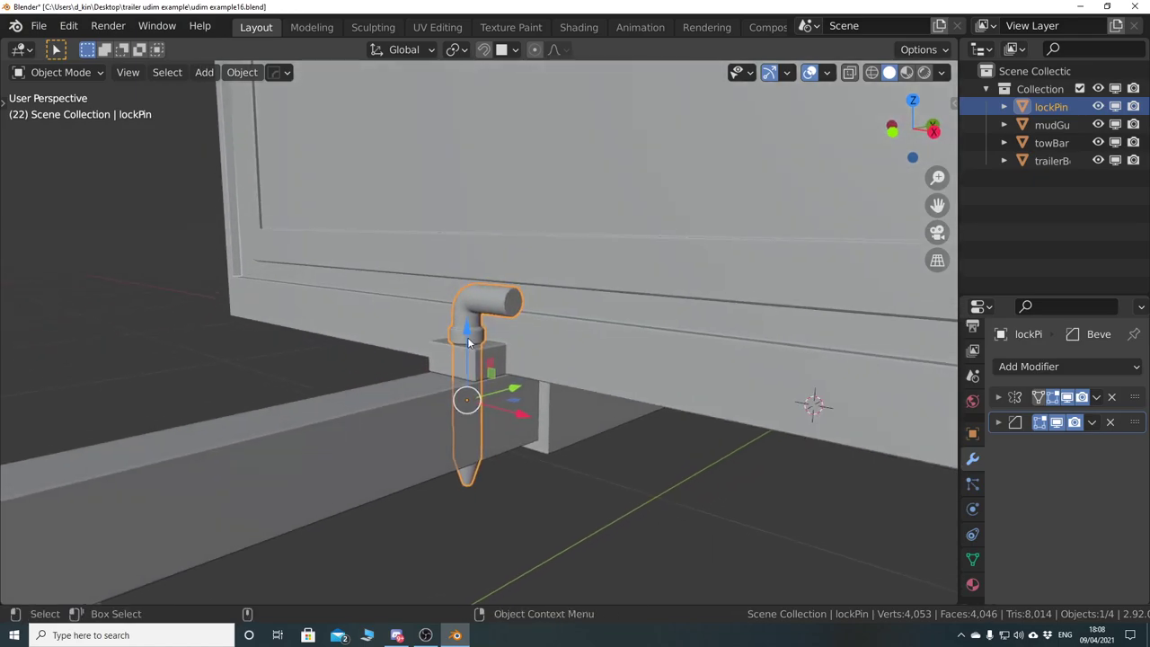
drag(467, 342, 467, 199)
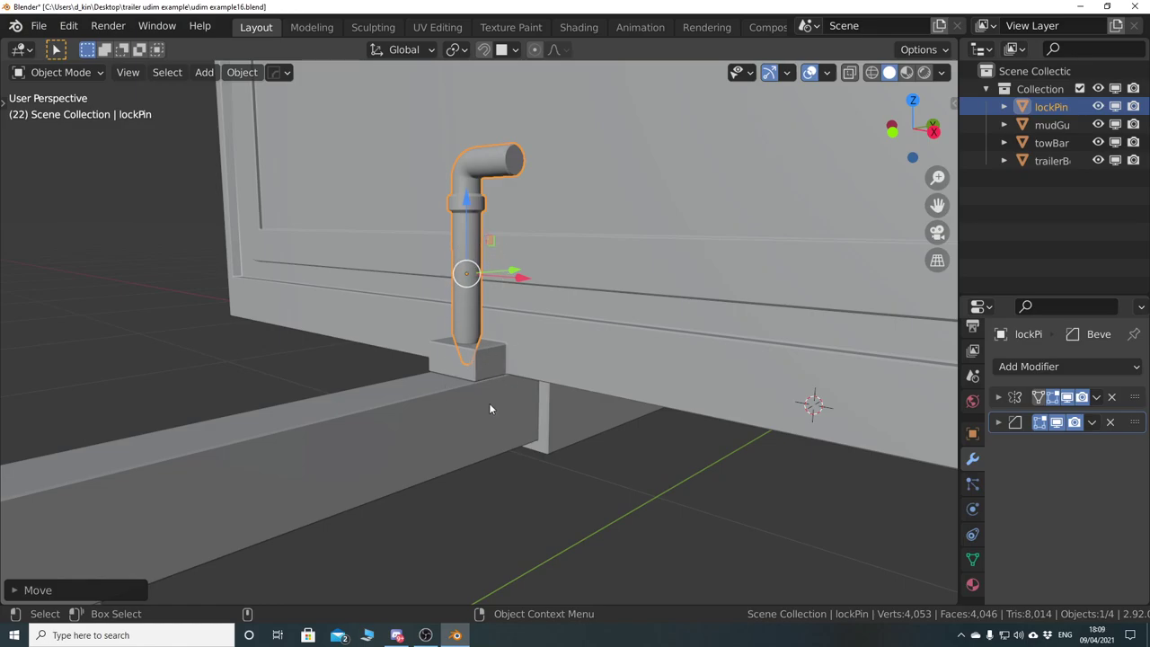
key(ctrl+z)
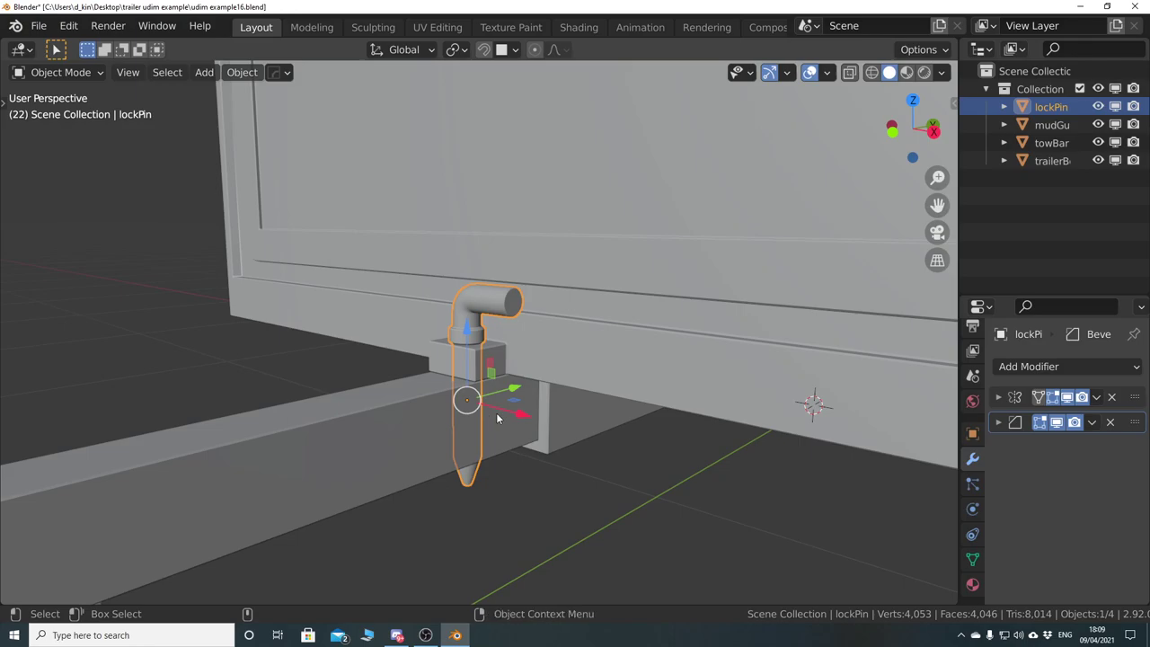
scroll(496, 413, down, 6)
mouse_move(472, 378)
middle_down()
mouse_move(466, 397)
mouse_move(462, 386)
middle_up()
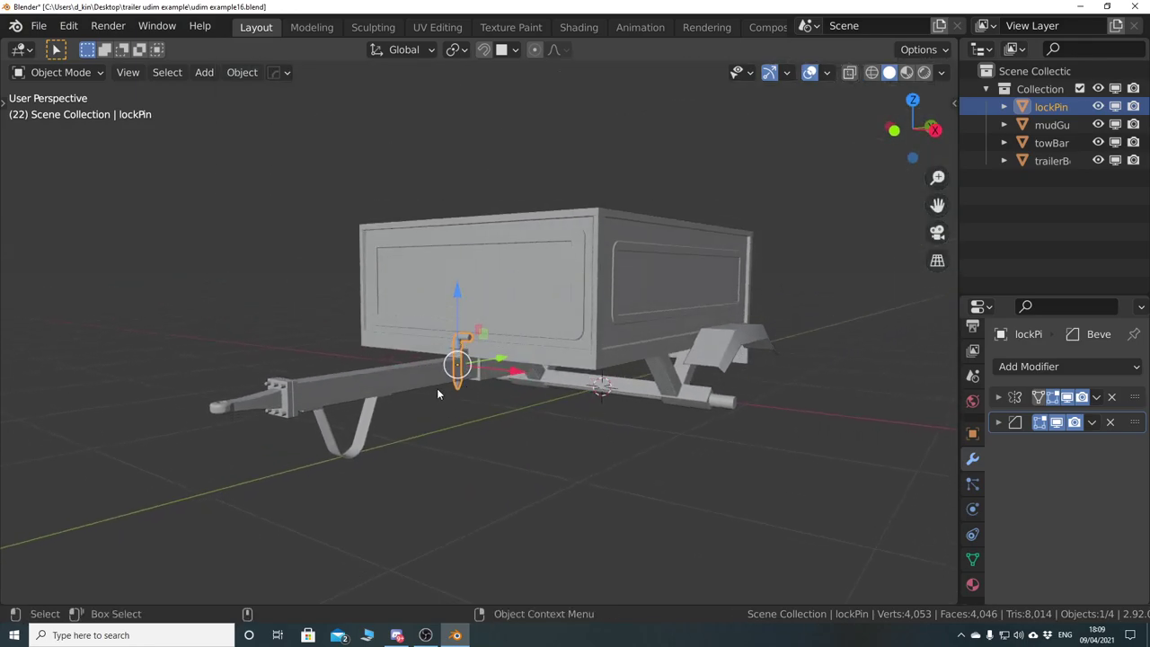
scroll(436, 388, up, 6)
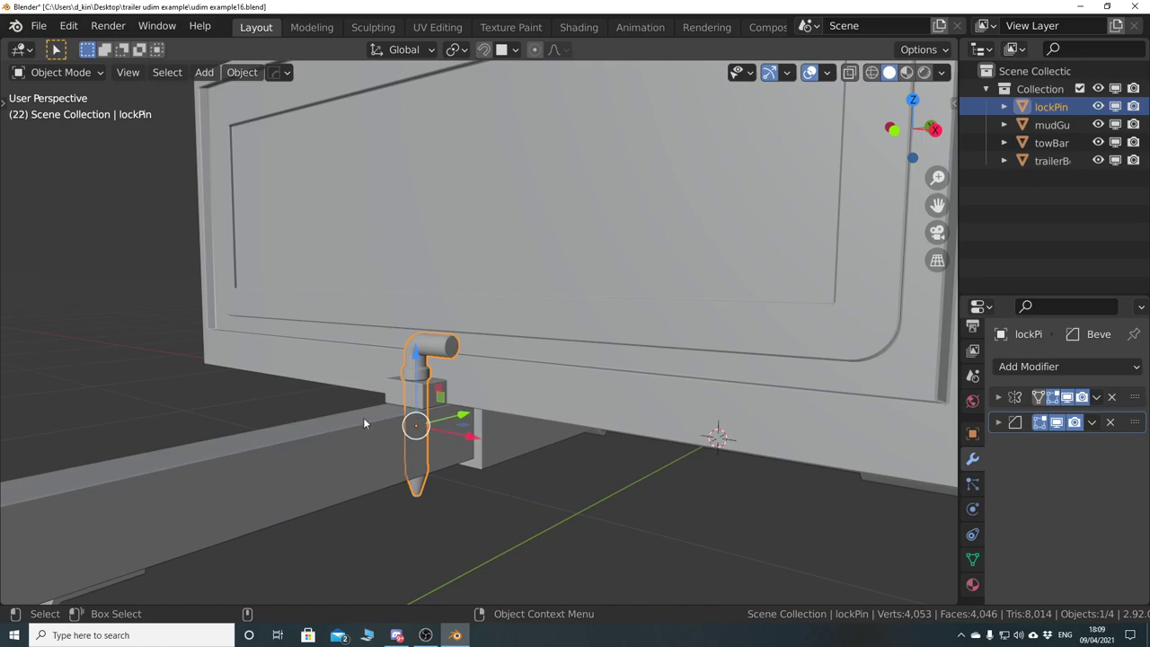
scroll(474, 423, down, 4)
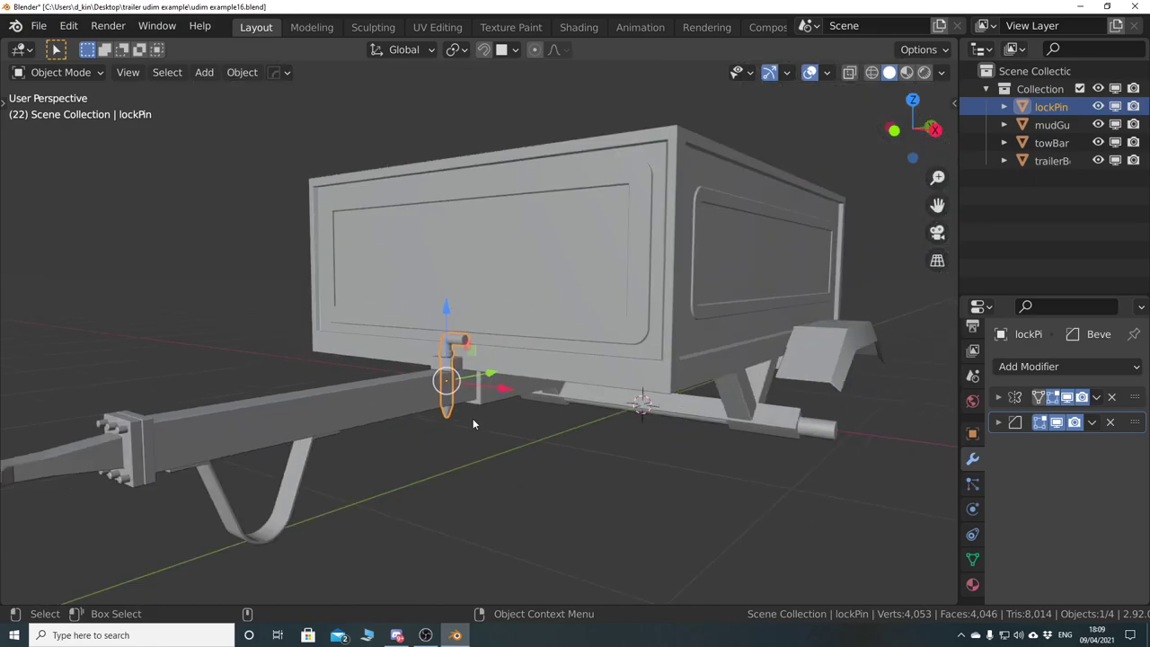
scroll(507, 438, down, 4)
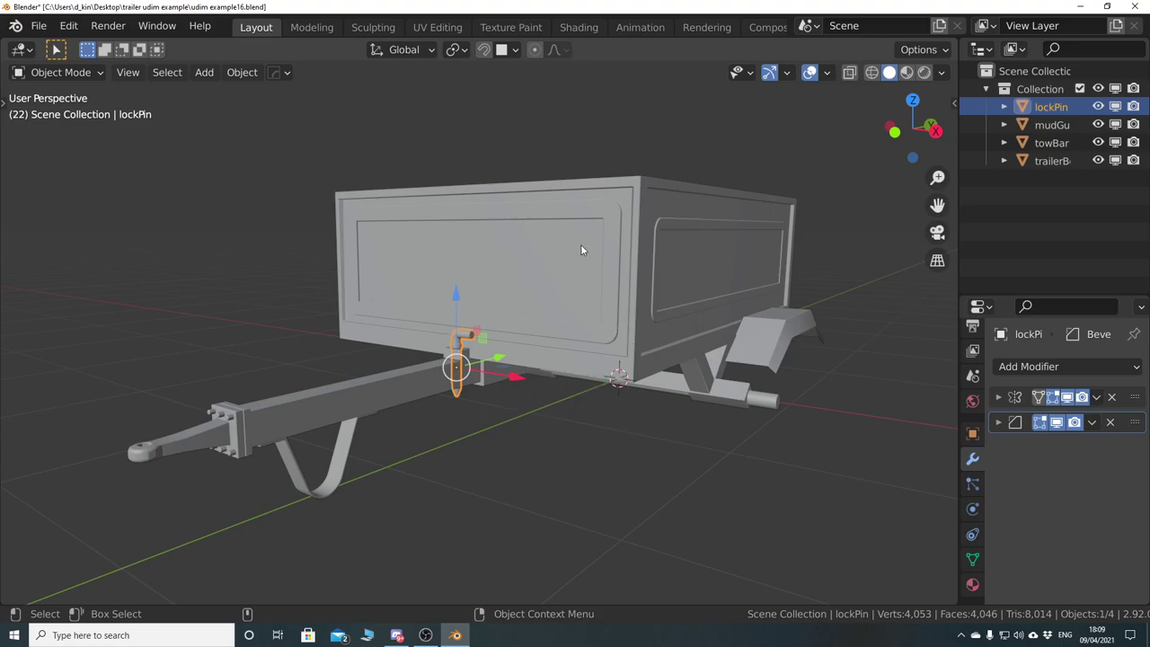
ctrl+scroll(640, 288, down, 2)
drag(952, 41, 534, 179)
- Make the new area an Image Editor with a Shader Editor split above it, side panel hidden
click(555, 50)
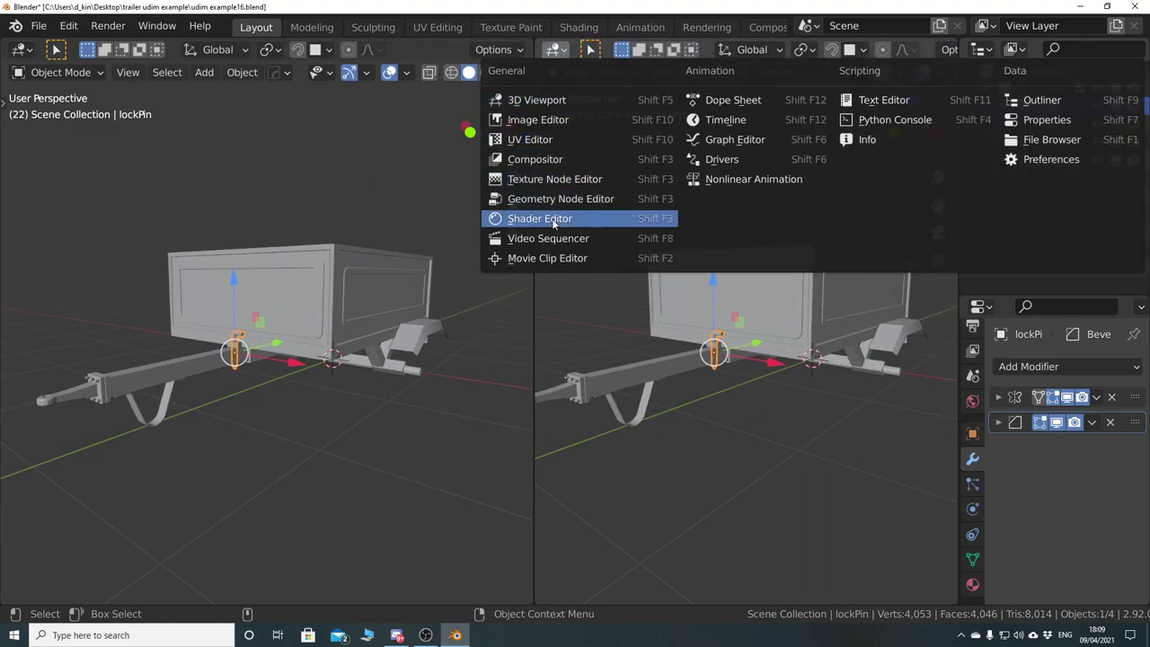
click(538, 140)
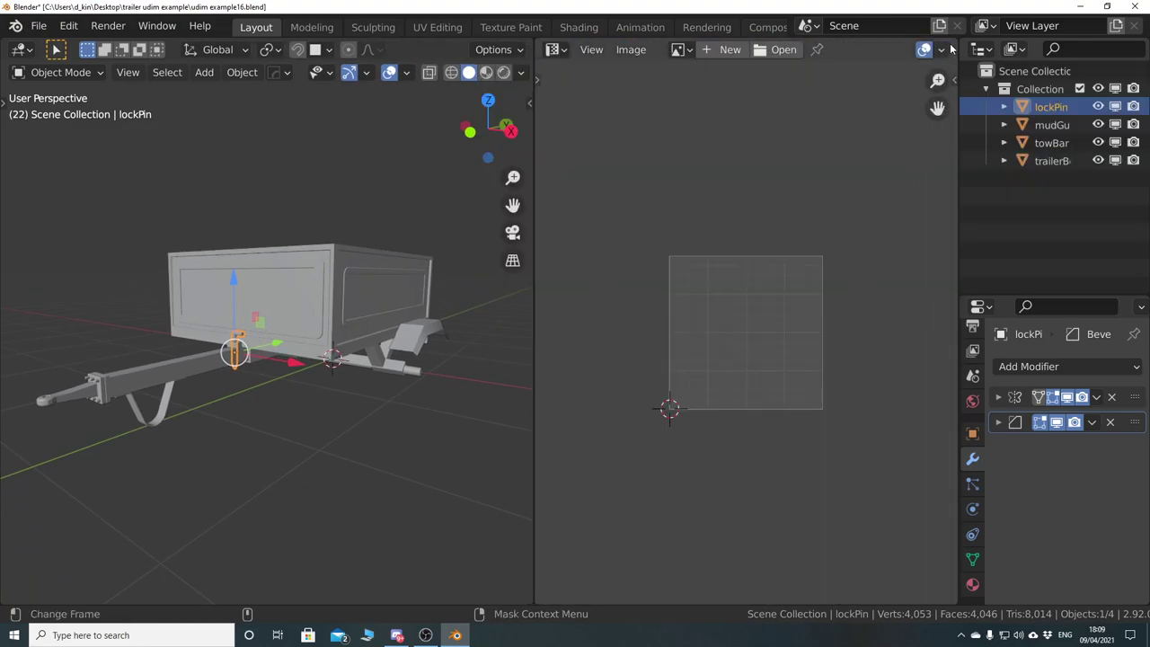
drag(952, 41, 935, 323)
click(554, 49)
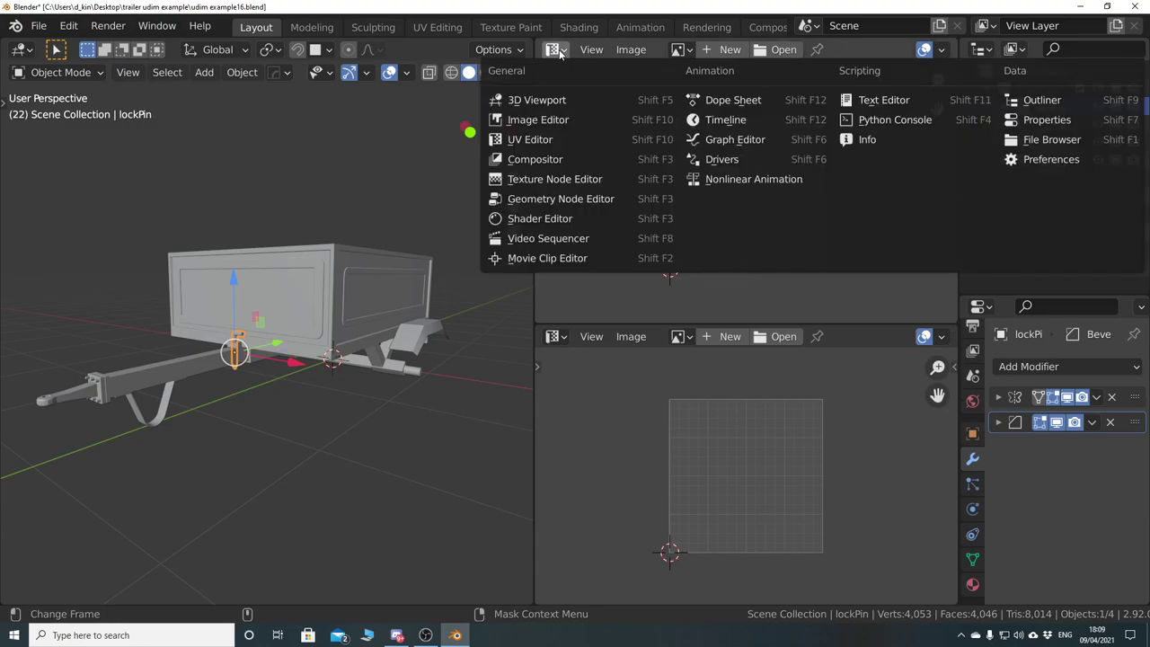
click(558, 222)
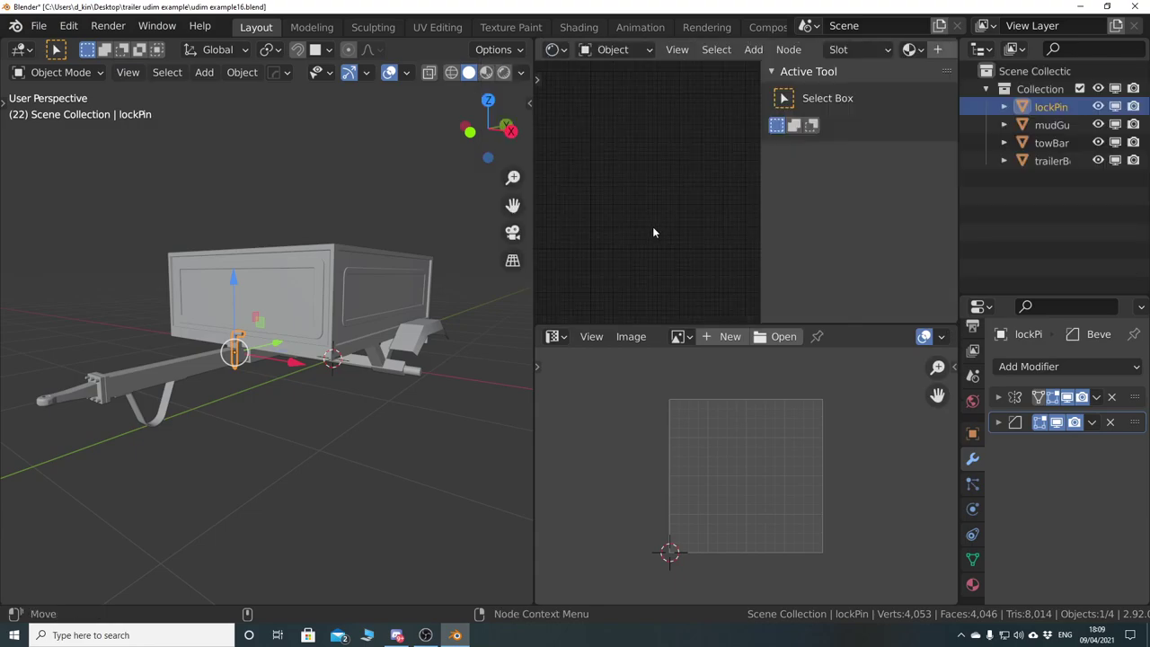
key(n)
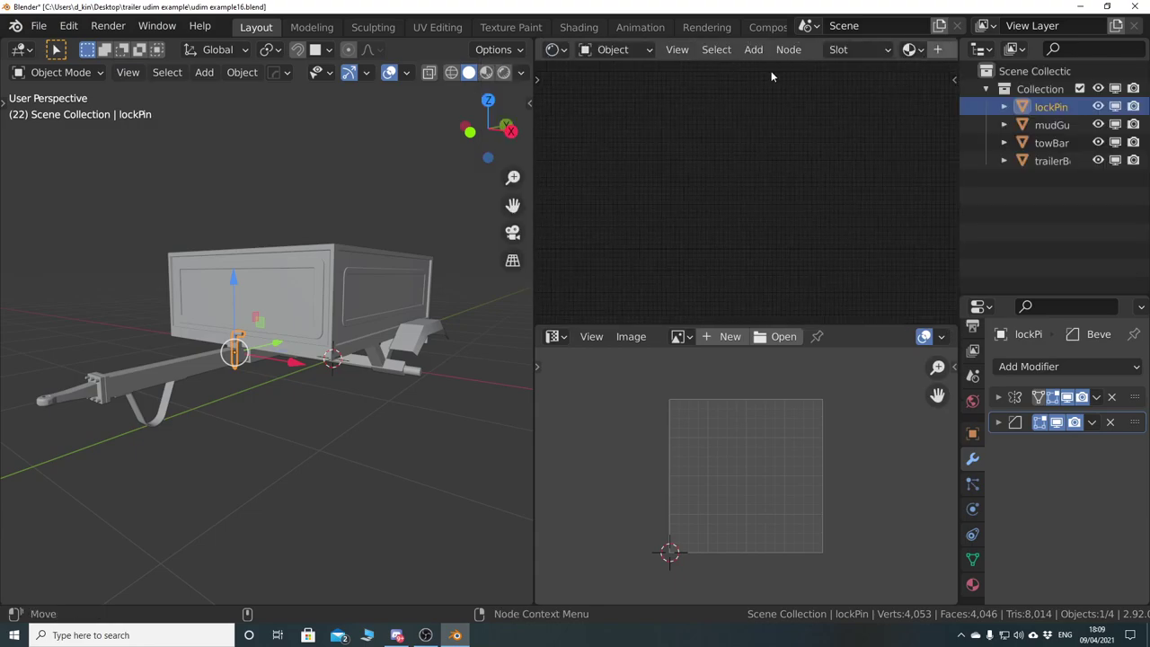
- Create a new node material for lockPin and frame its nodes
middle_drag(922, 53, 786, 54)
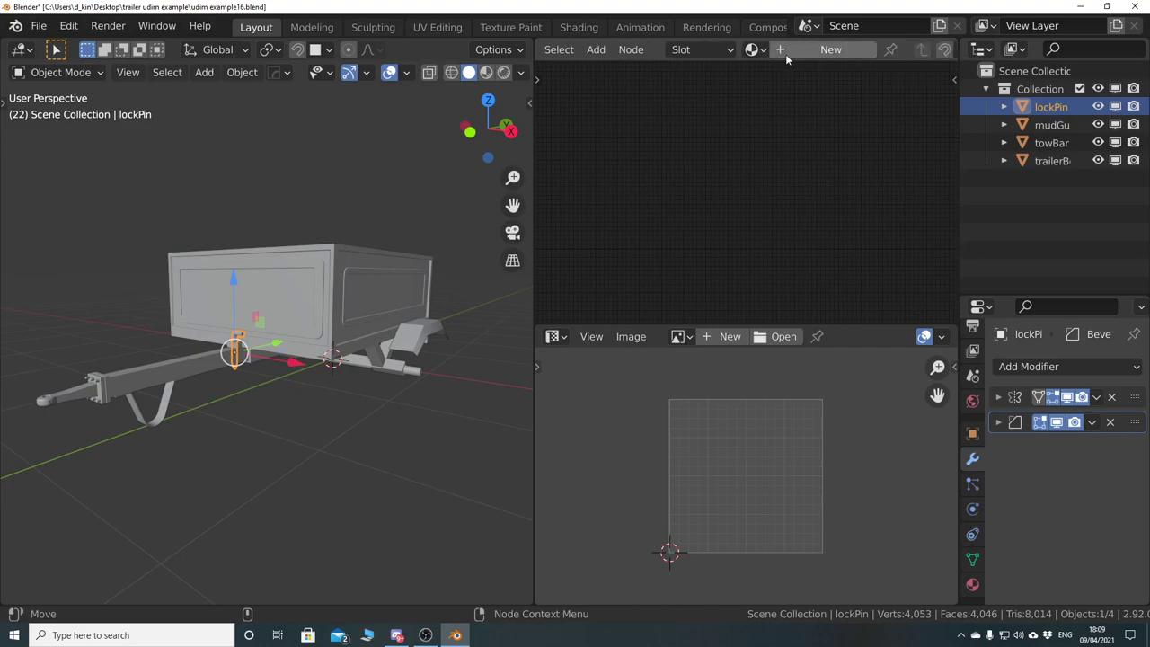
click(785, 54)
key(Home)
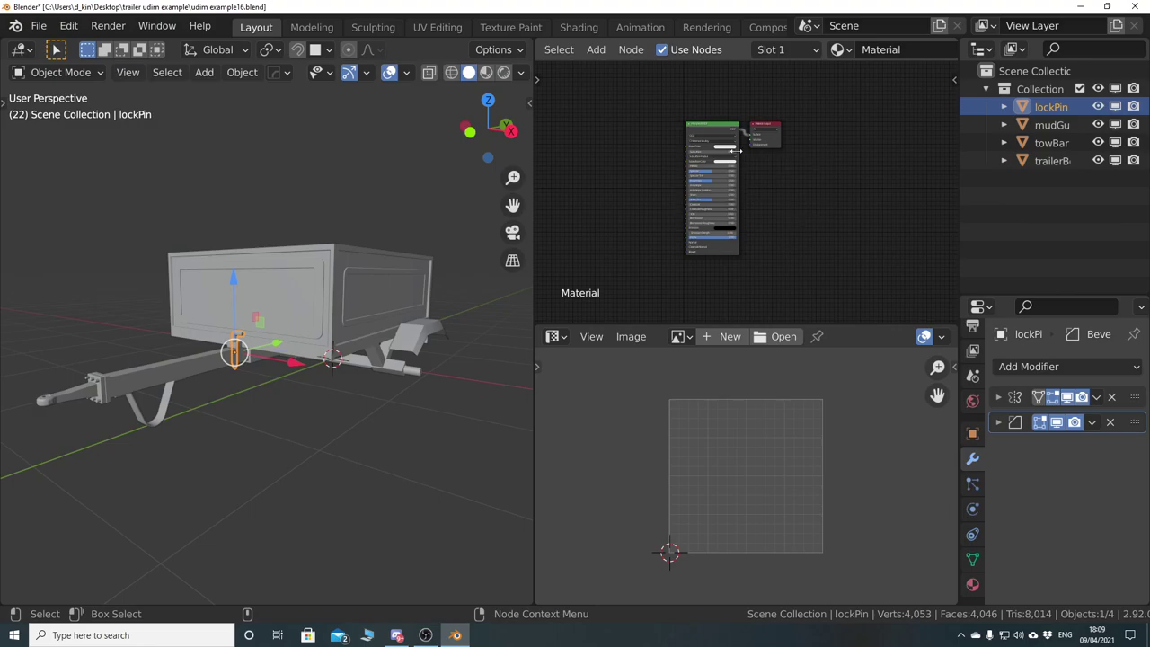
- Assign the existing 'Material' to mudGuards, towBar and trailerBox
click(1044, 128)
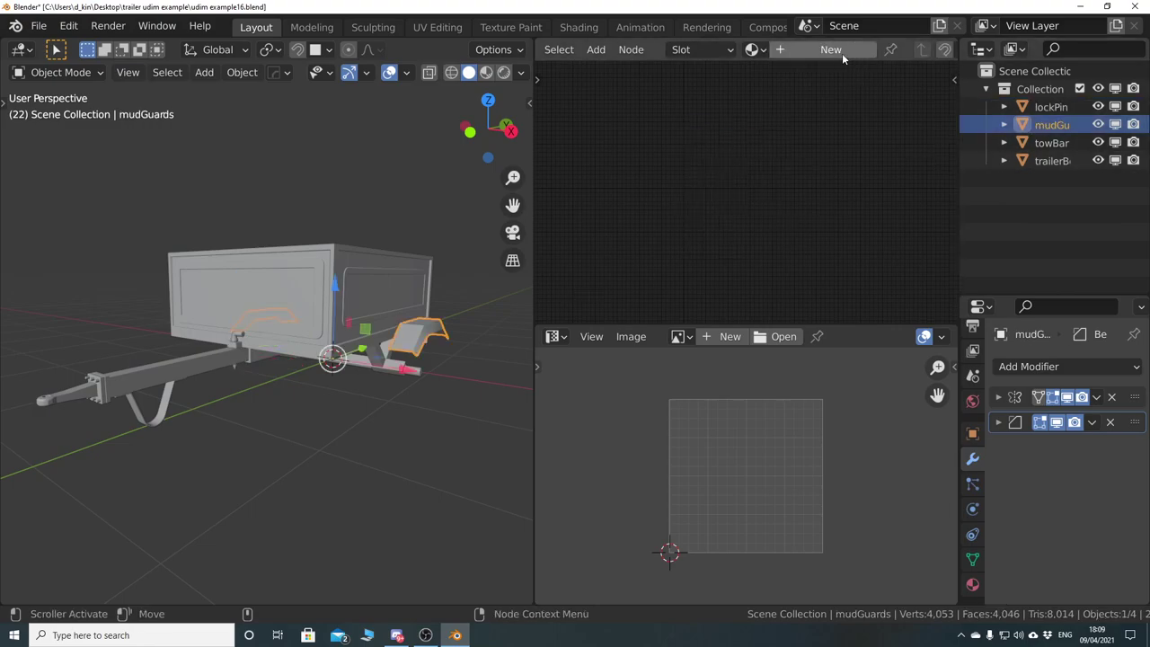
click(763, 52)
click(836, 77)
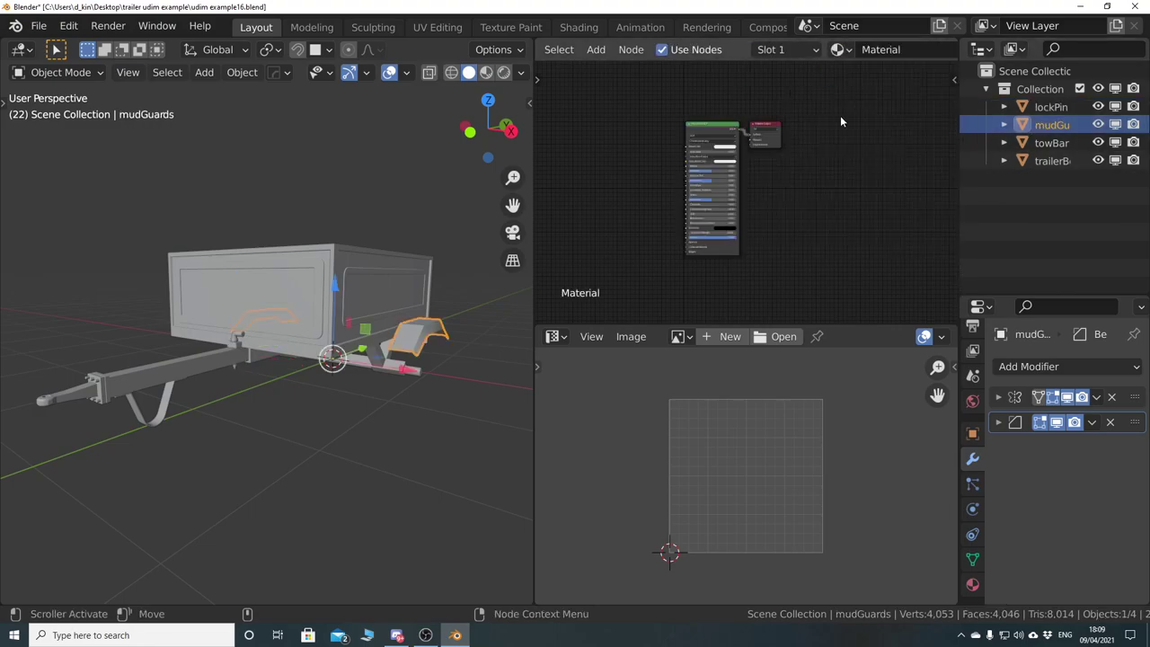
click(1047, 143)
click(753, 49)
click(778, 78)
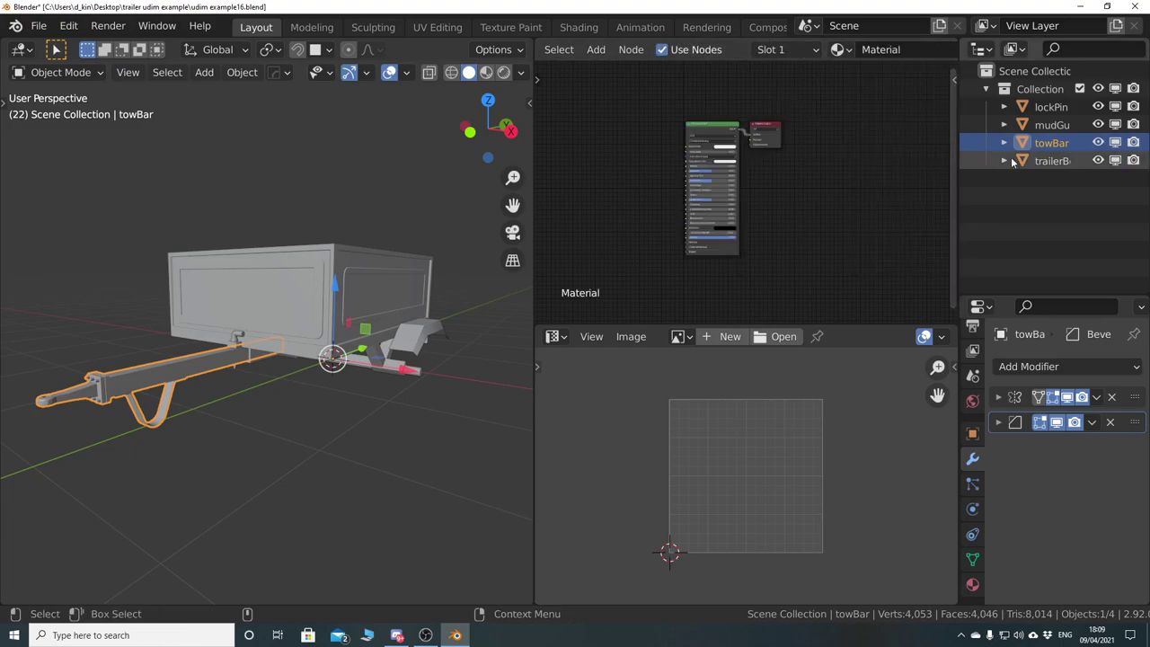
click(1047, 161)
click(753, 49)
click(770, 79)
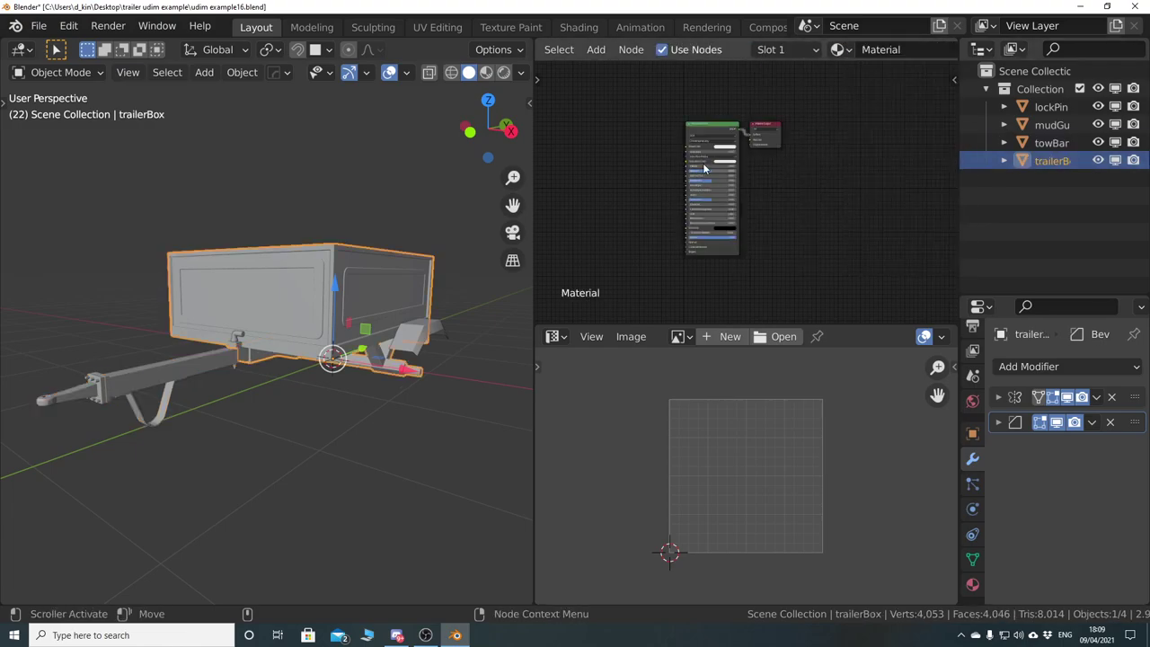
key(ctrl+space)
scroll(540, 216, up, 2)
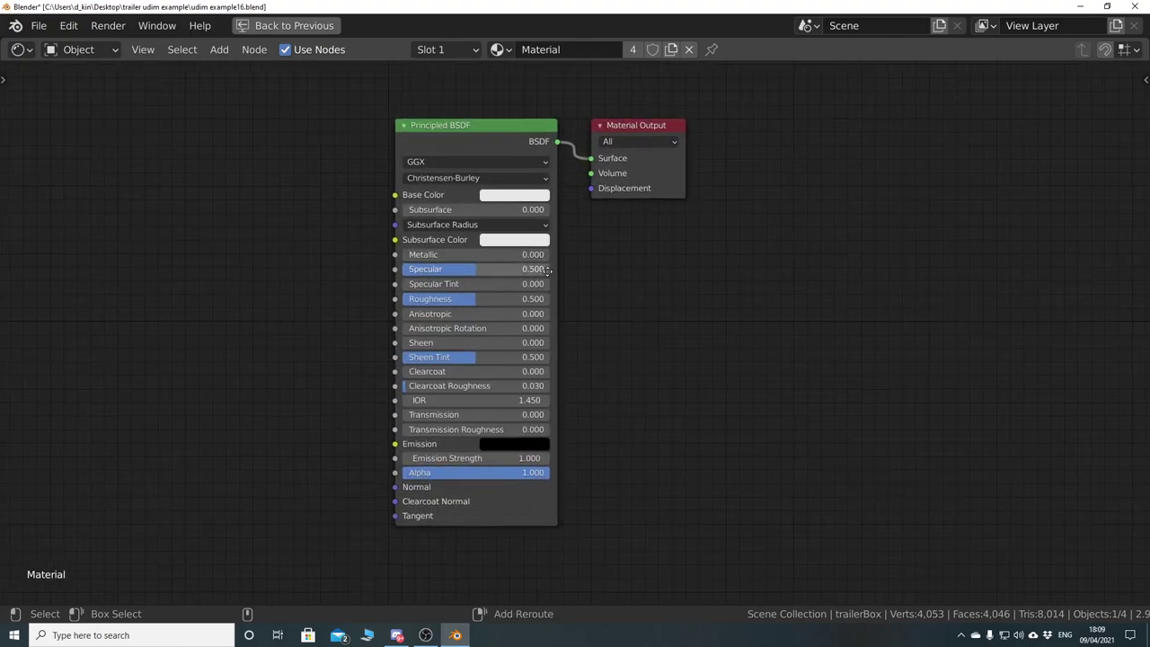
middle_drag(501, 197, 590, 213)
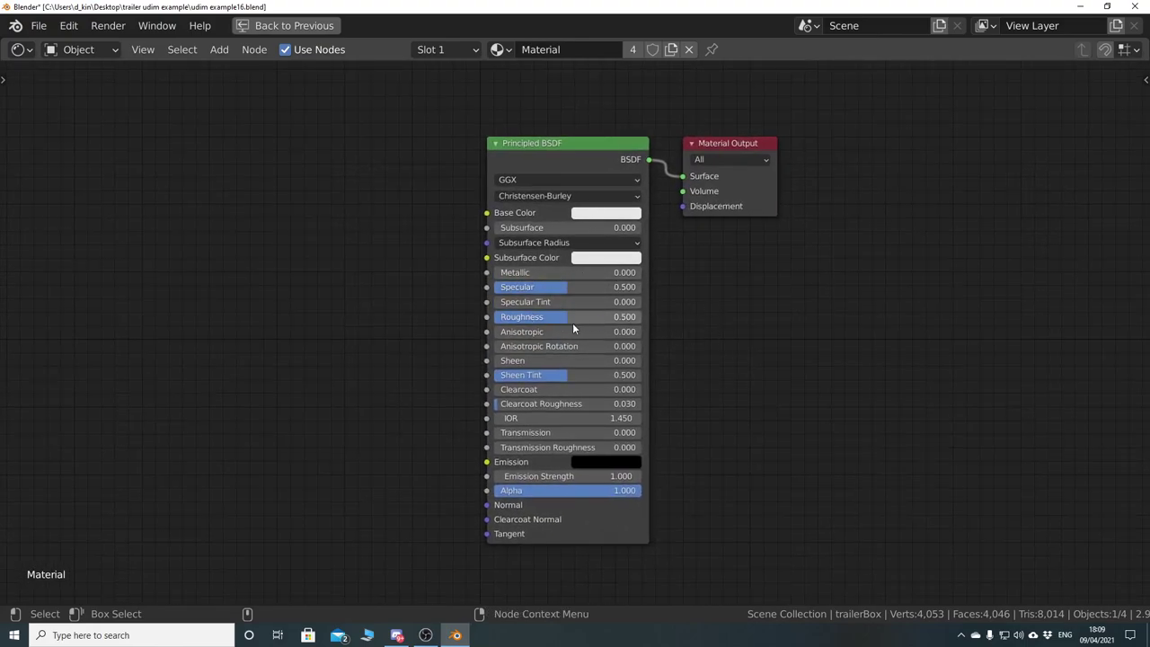
key(ctrl)
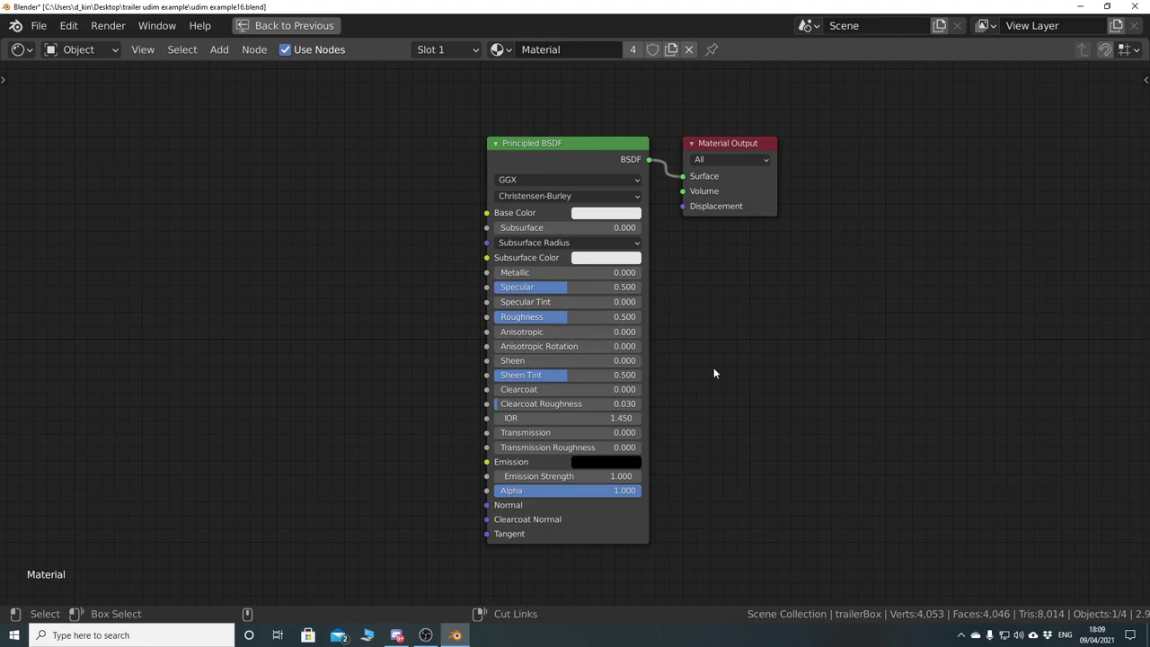
key(ctrl+space)
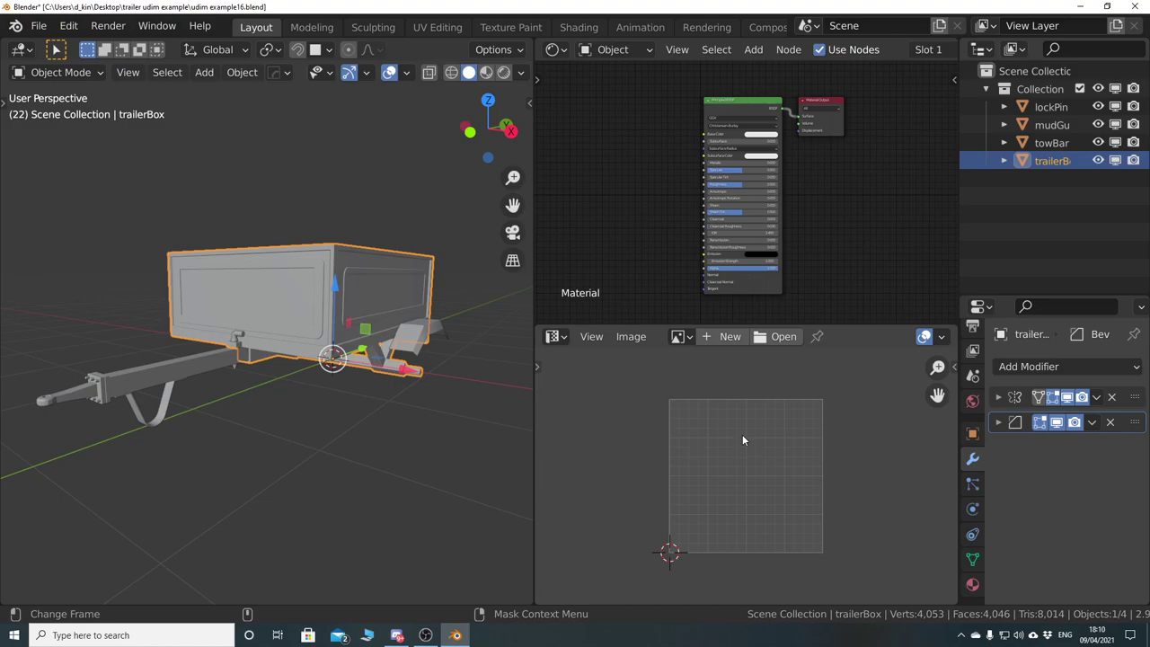
- Add an Image Texture node to the Material, placed beside the Principled BSDF
click(739, 114)
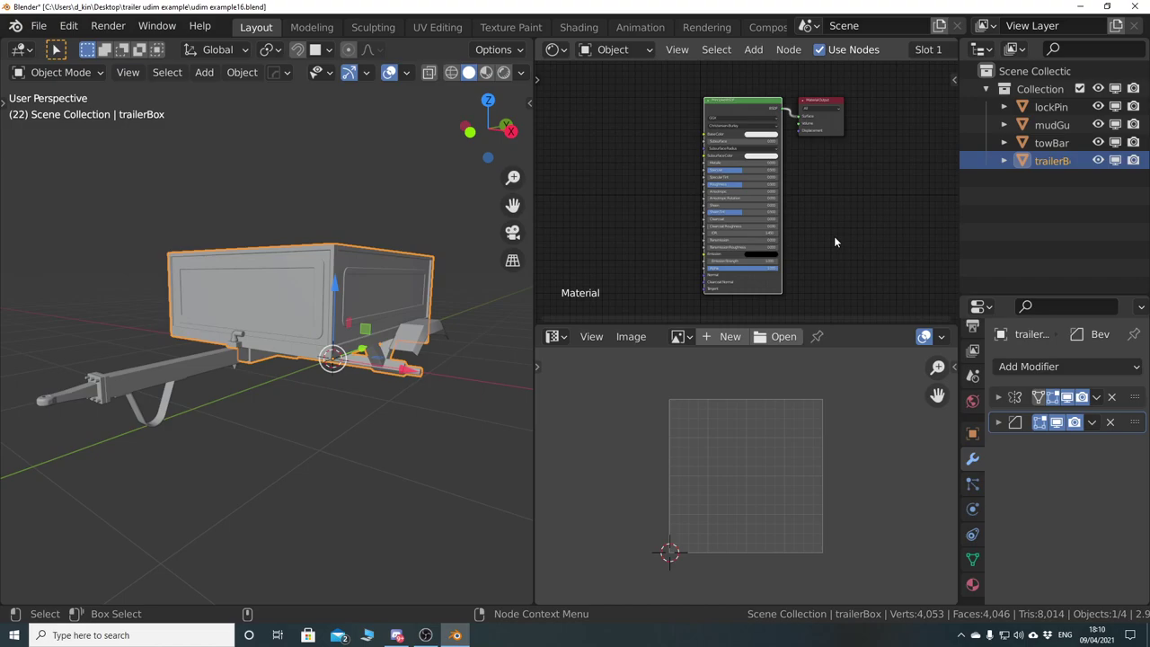
ctrl+scroll(830, 240, right, 2)
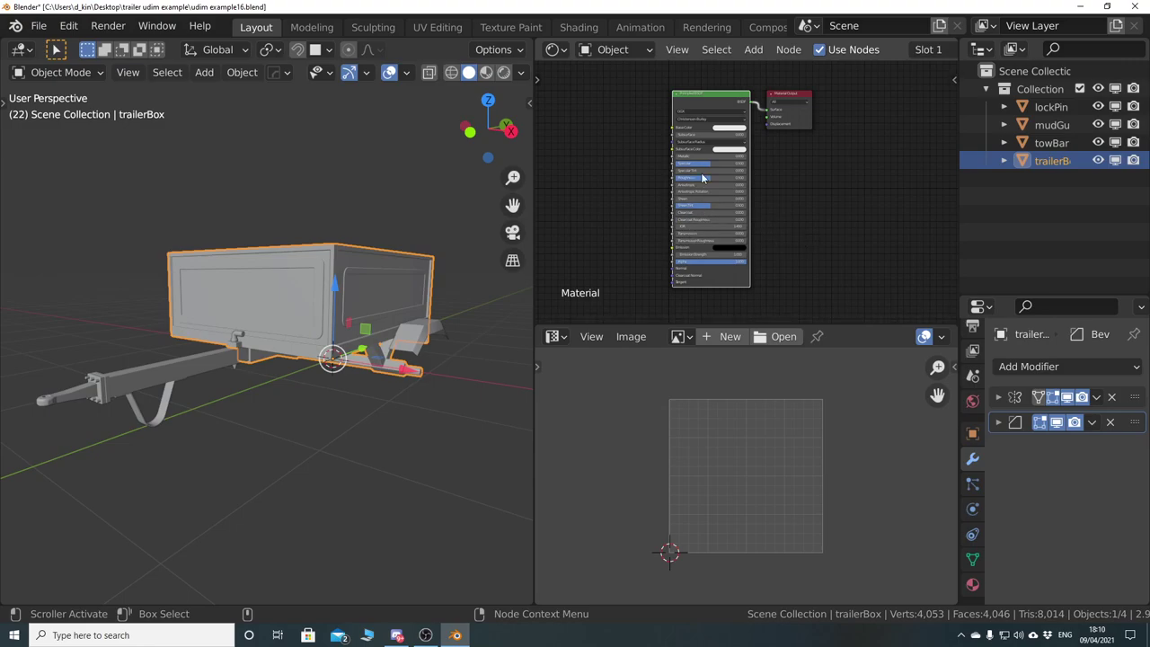
middle_drag(818, 239, 752, 236)
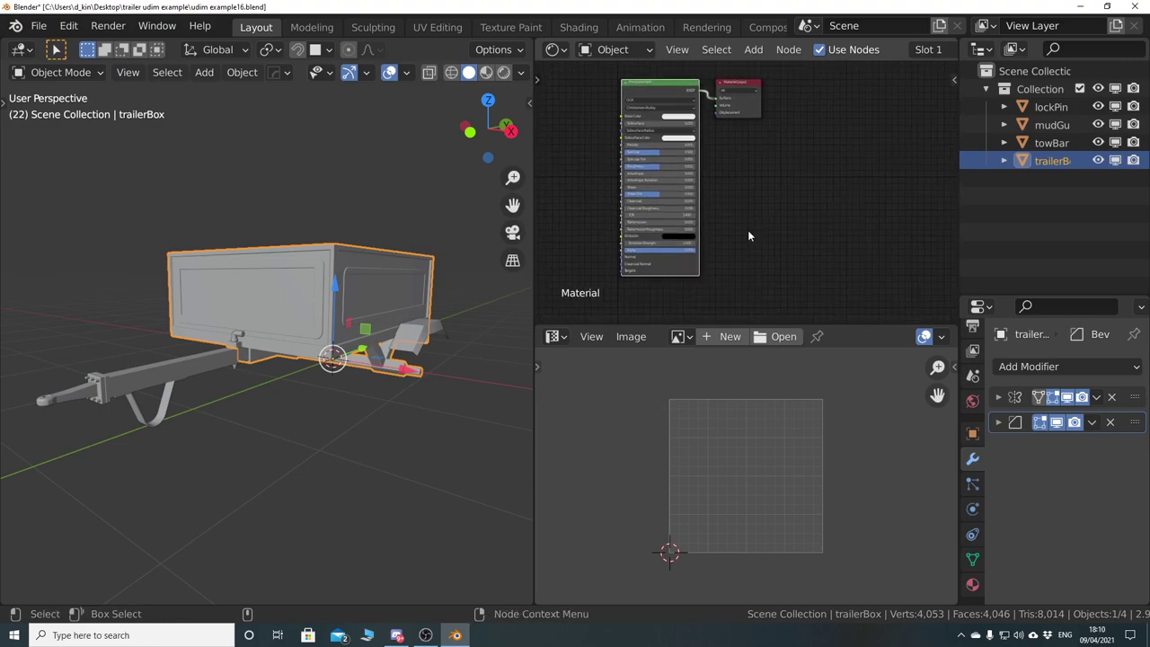
click(747, 230)
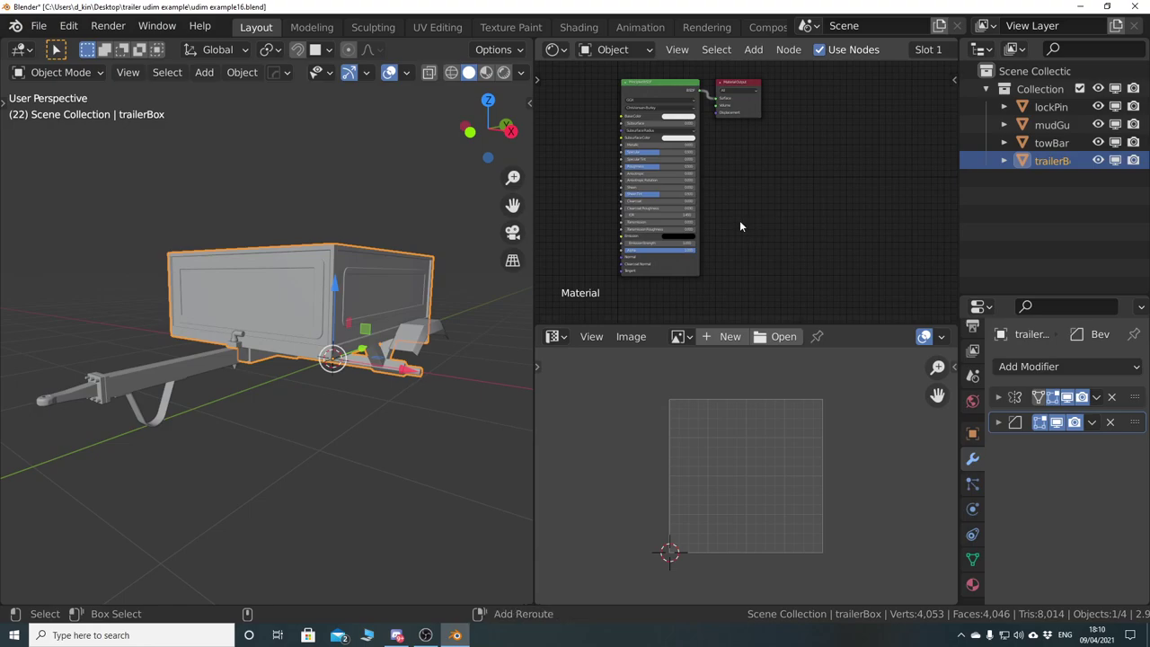
key(shift+a)
mouse_move(745, 205)
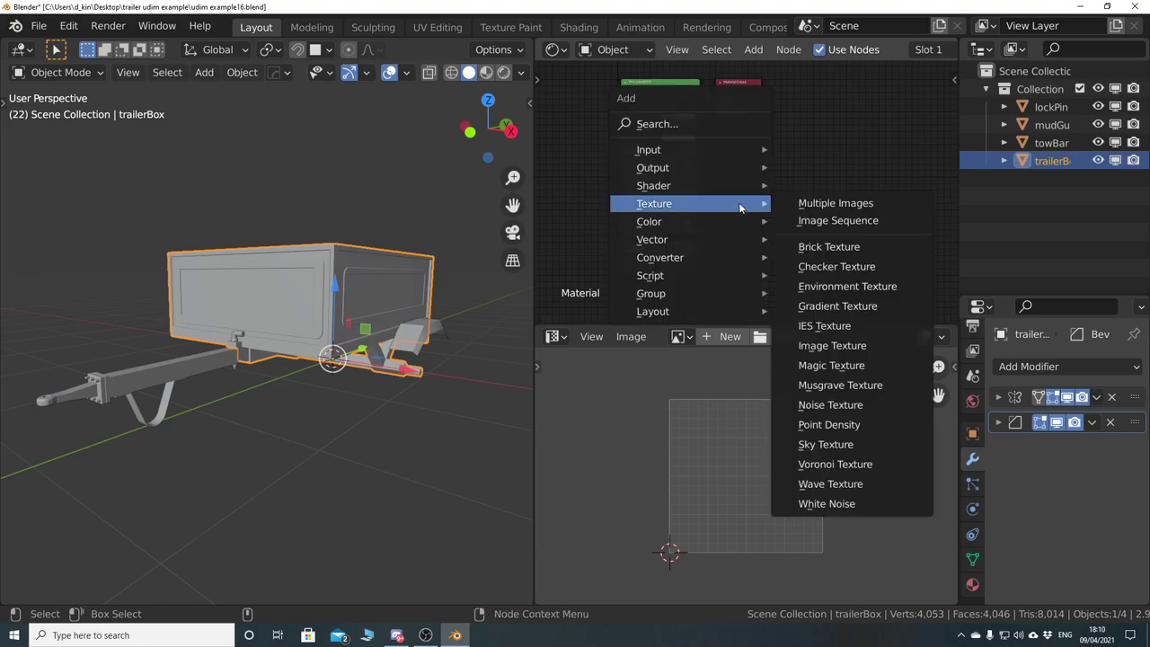
click(852, 347)
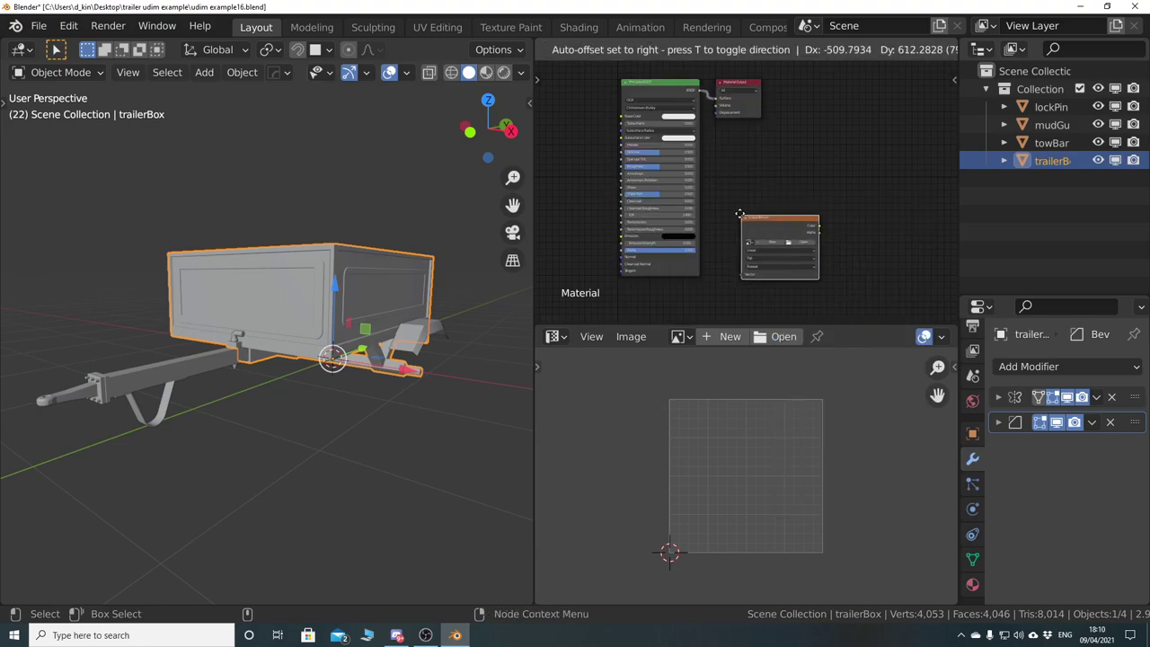
click(720, 189)
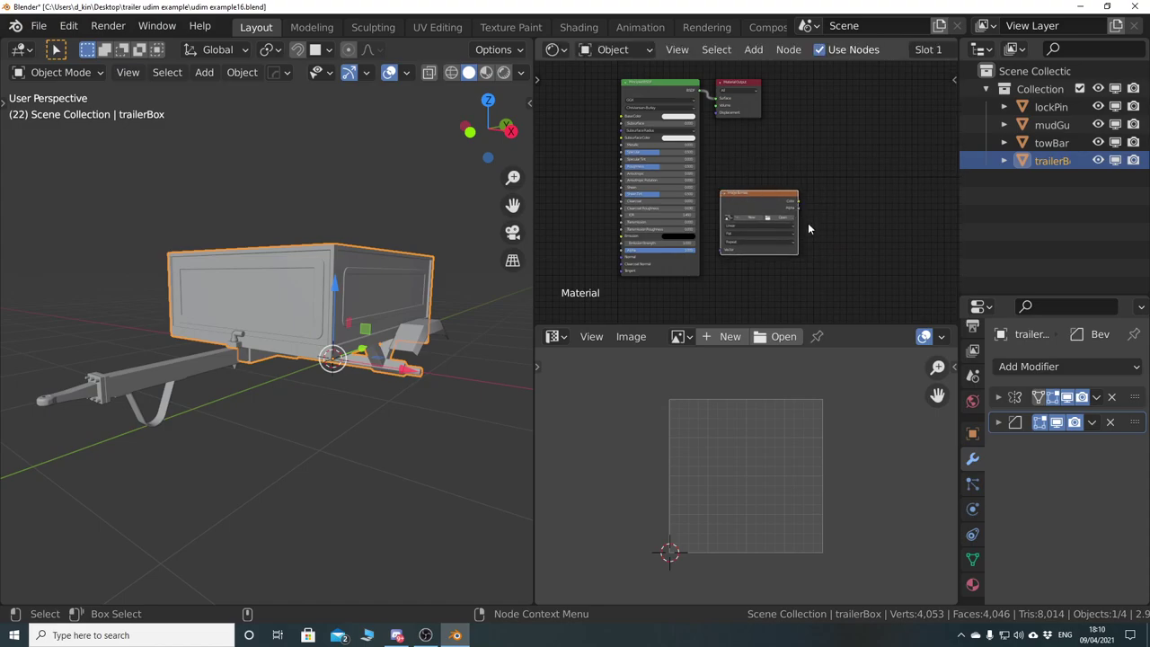
- Select towBar, mudGuards, lockPin, trailerBox and towBar again in the Outliner
click(1032, 142)
click(1041, 125)
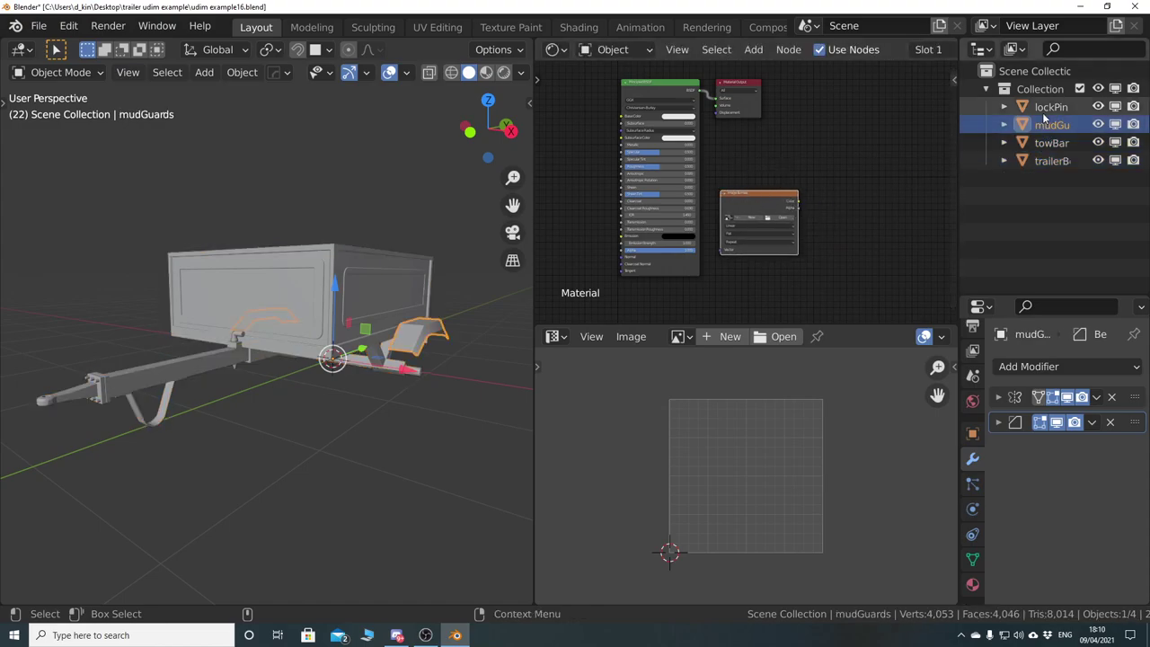
click(1043, 109)
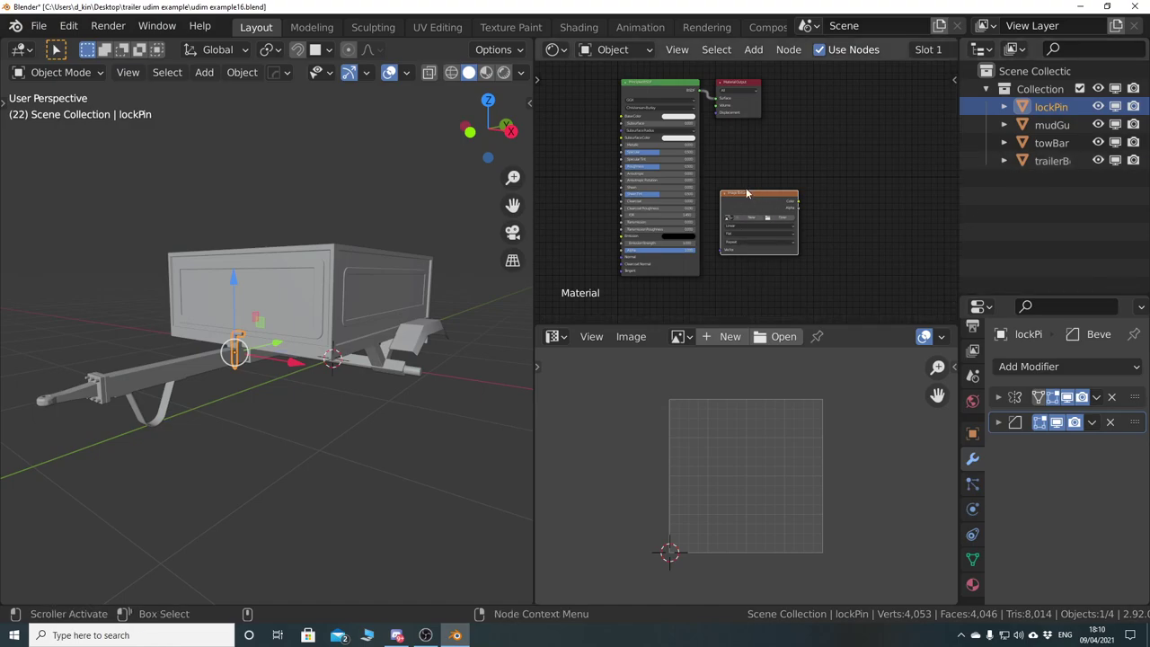
click(1048, 161)
click(1048, 143)
scroll(779, 266, up, 2)
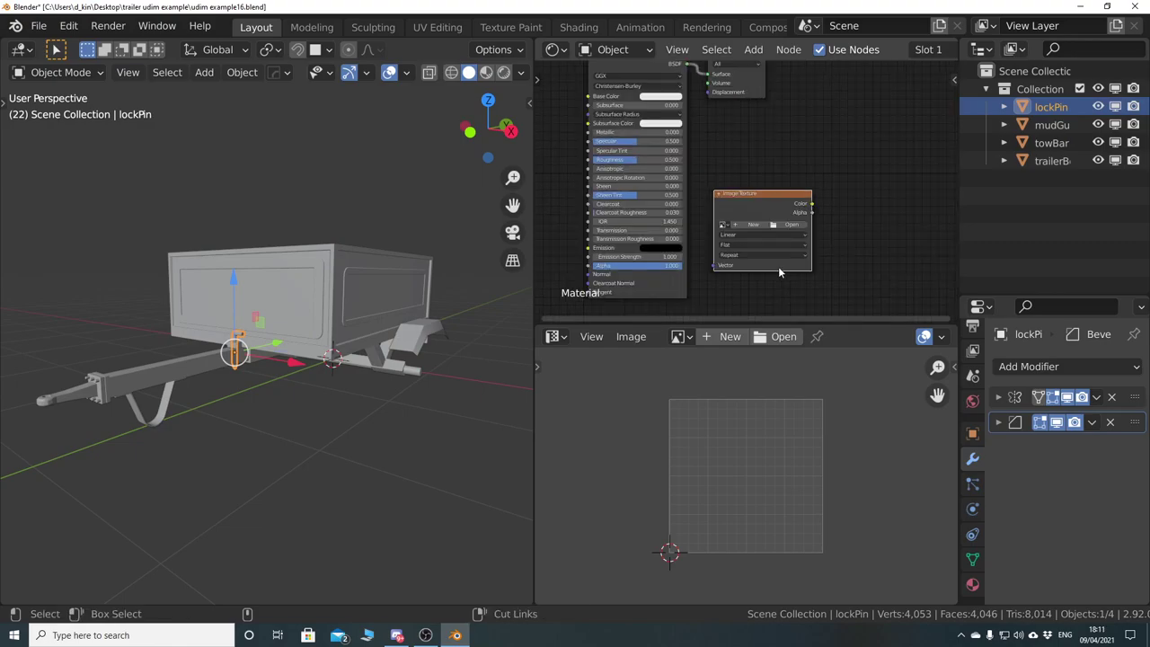
- Maximize the node editor, zoom to the Image Texture node and start a new image named ao_bake
key(ctrl+space)
scroll(768, 262, up, 4)
scroll(667, 289, up, 1)
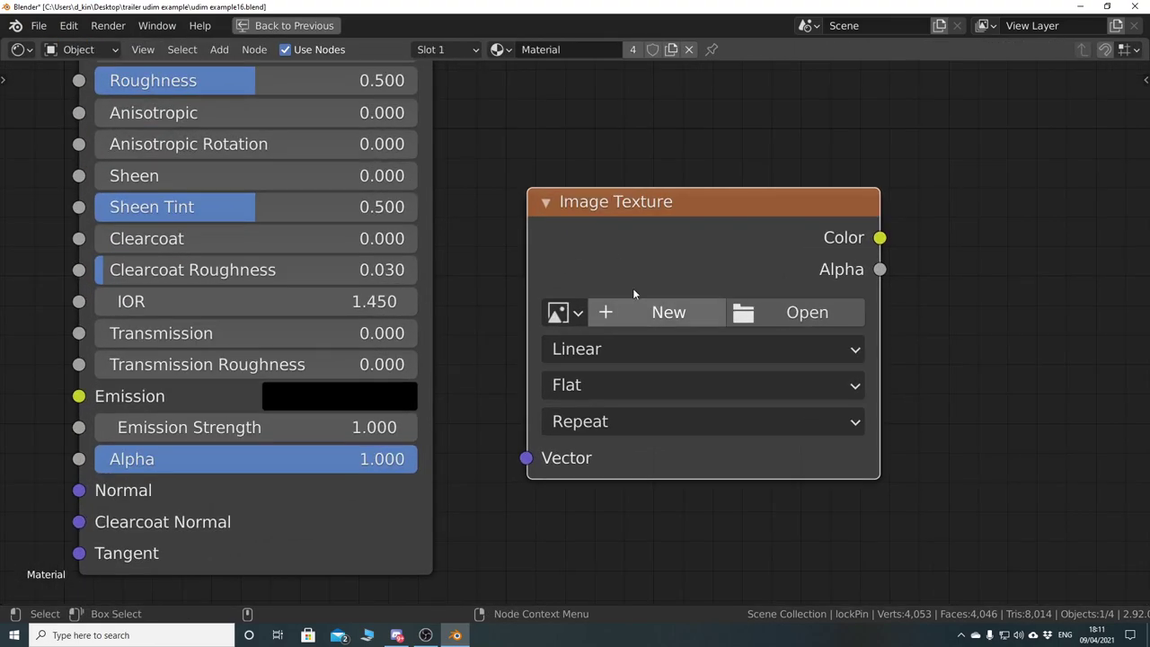
shift+middle_drag(641, 344, 630, 318)
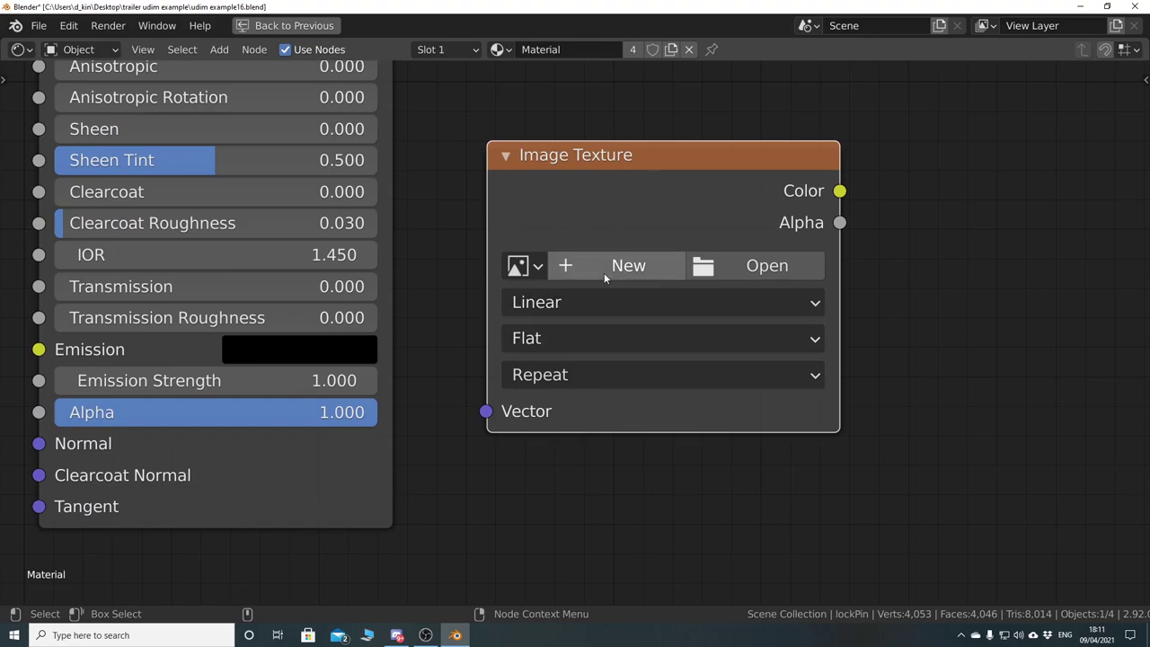
click(606, 267)
click(644, 307)
text(a)
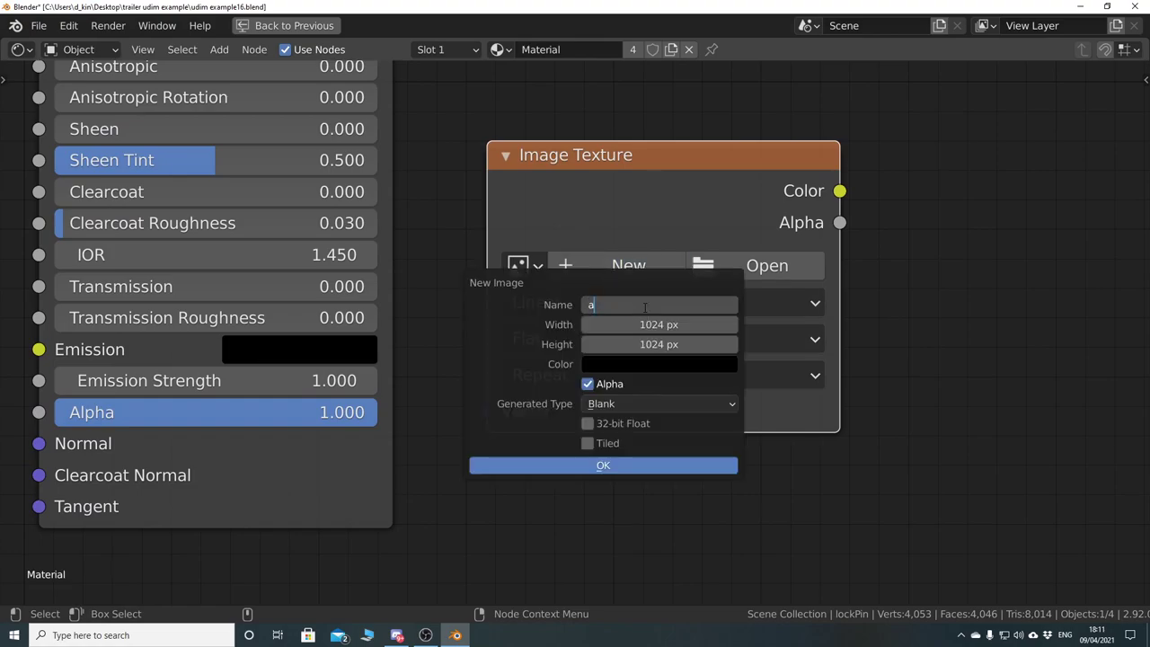
text(o_bake)
key(Return)
- Set the ao_bake image size to 2048 × 2048 and create it
click(658, 326)
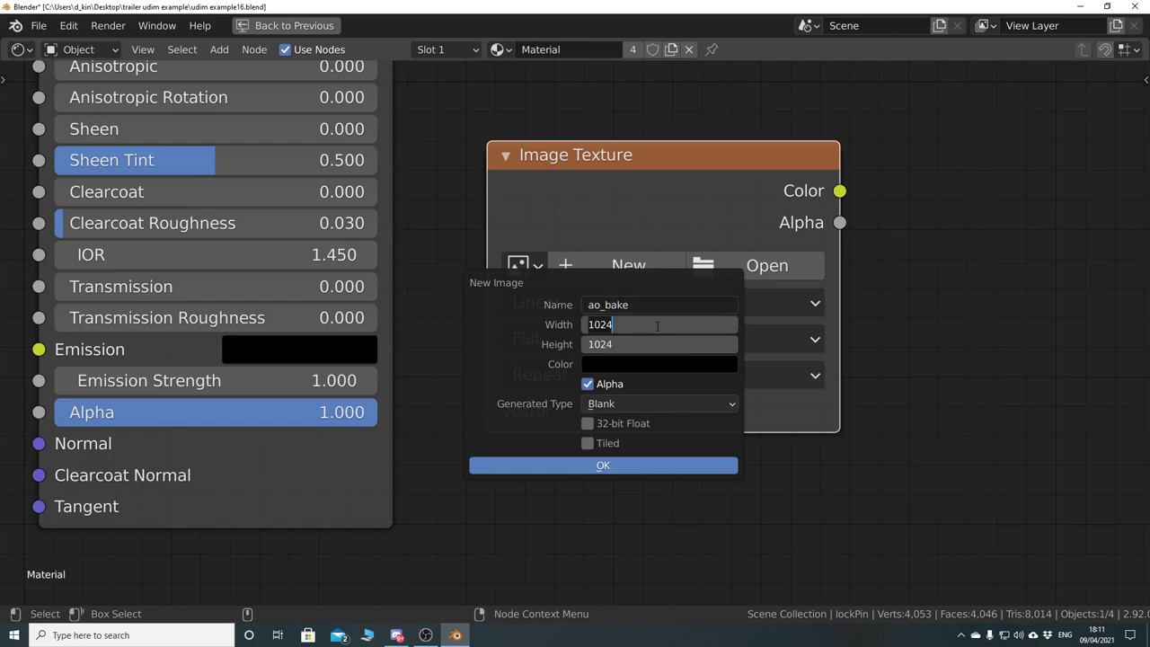
text(2048)
key(Return)
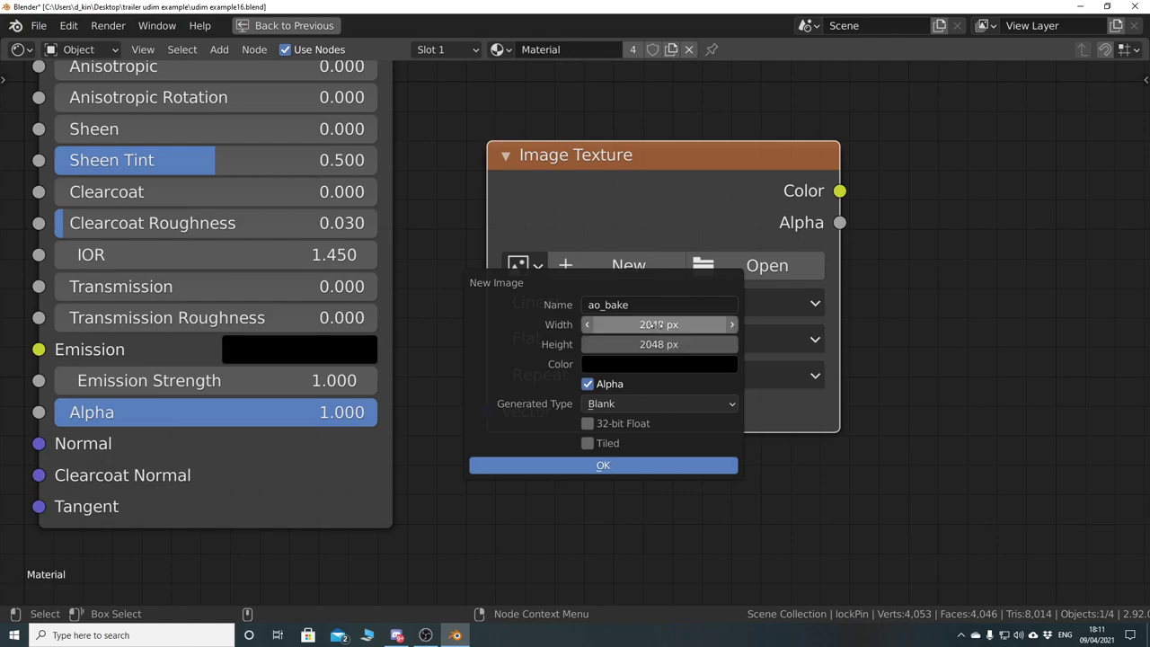
click(657, 326)
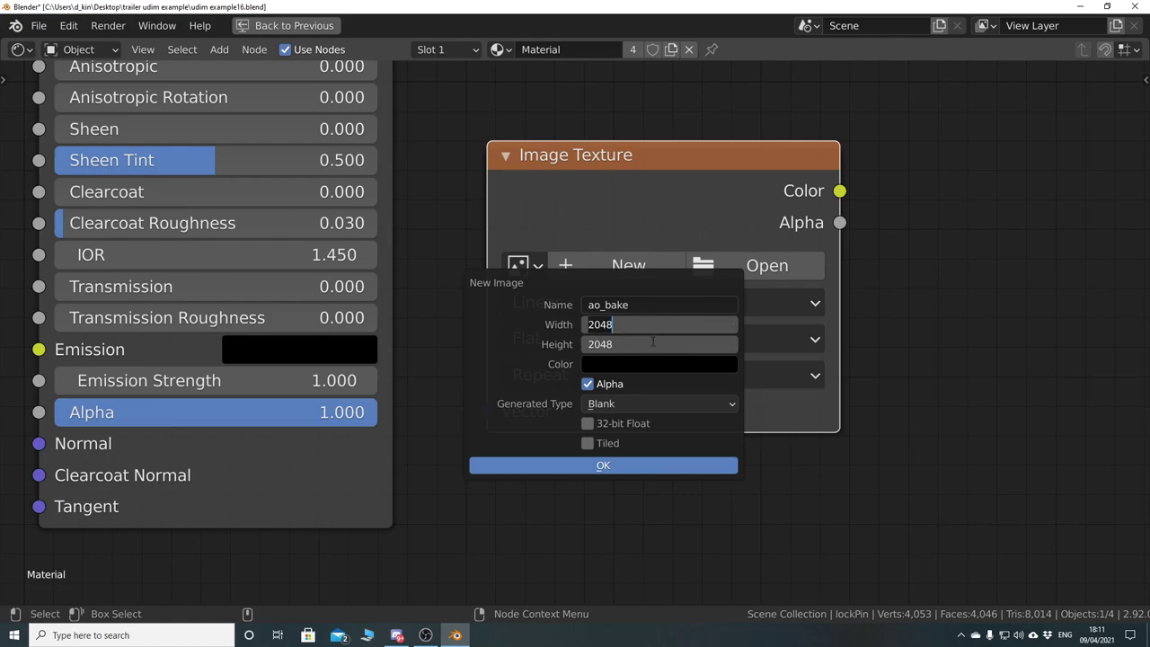
key(Return)
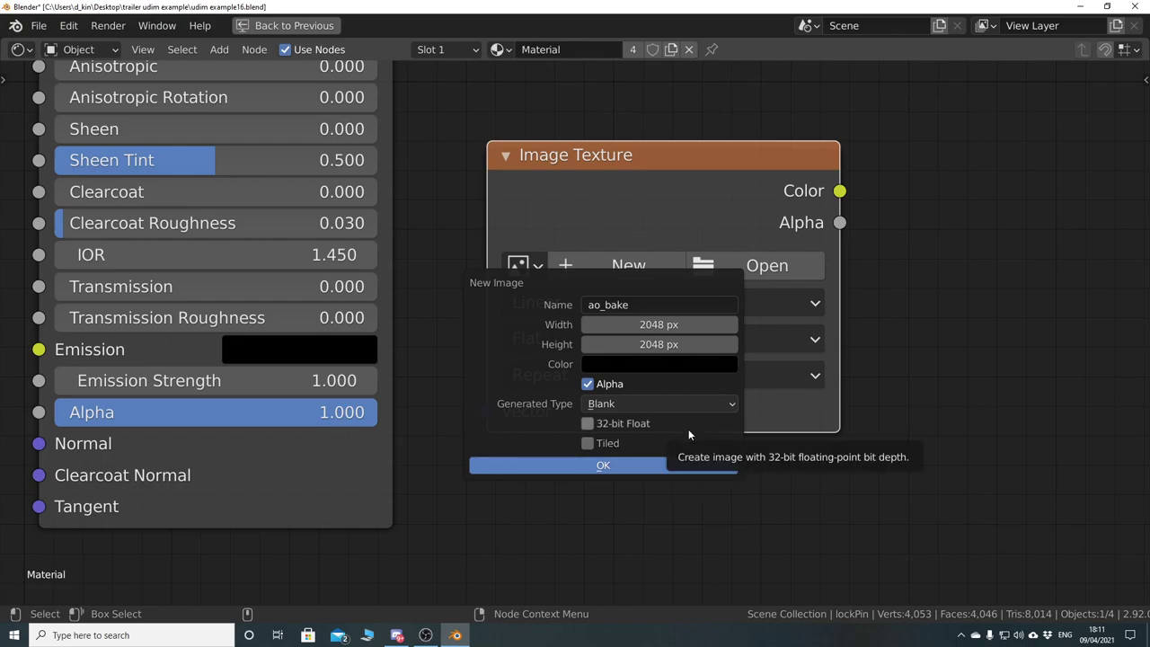
click(647, 465)
click(730, 450)
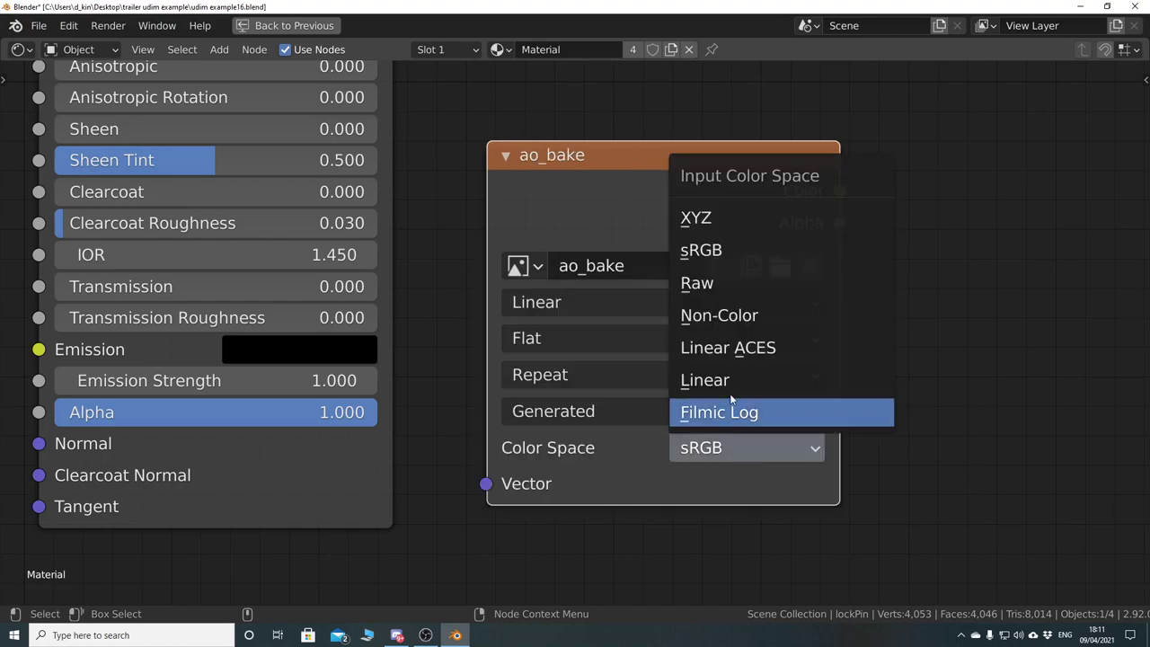
- Set ao_bake's colour space to Non-Color and restore the normal Layout editors
click(730, 320)
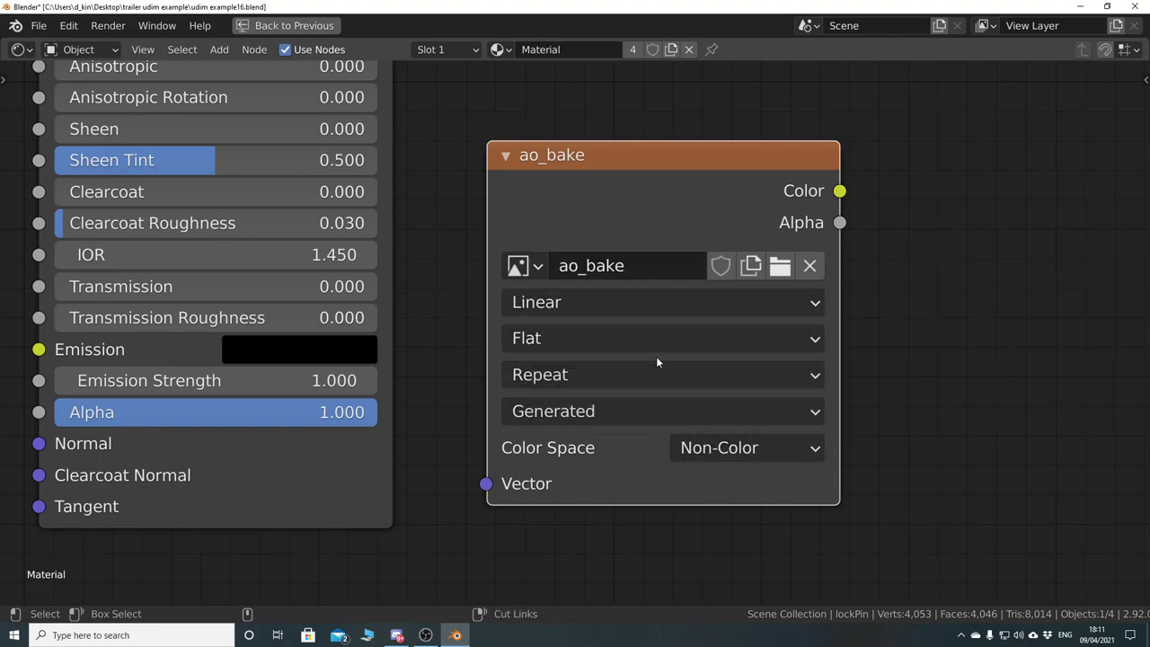
key(ctrl+space)
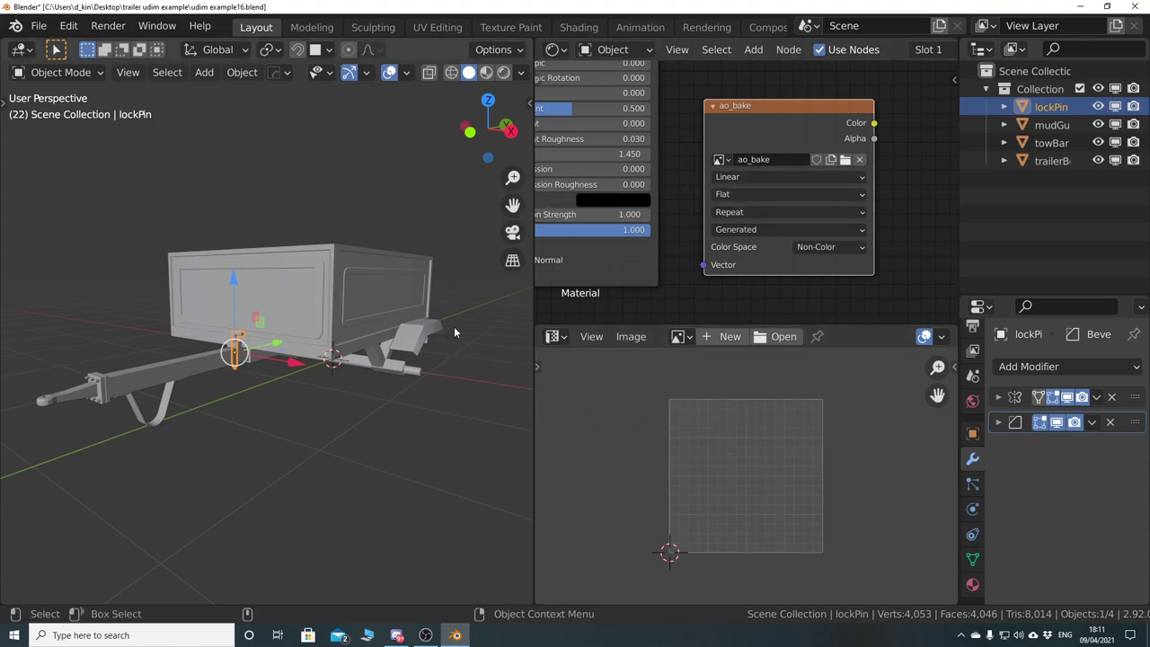
- Maximize the 3D viewport, then use Back to Previous to restore the multi-editor layout
key(ctrl+space)
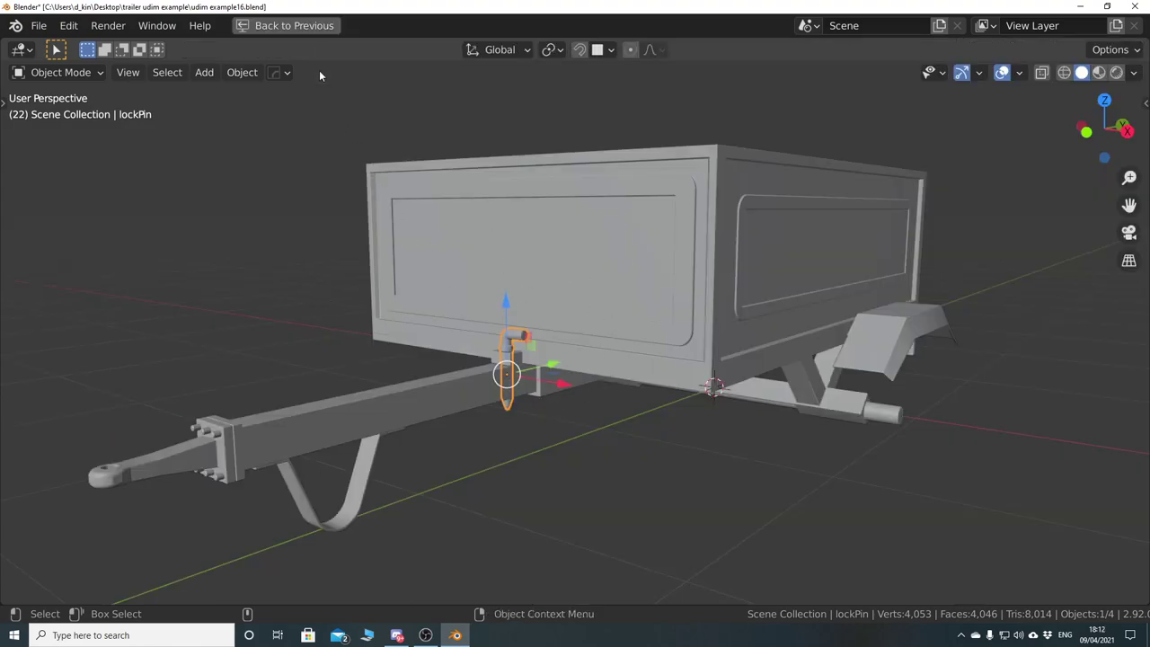
click(311, 30)
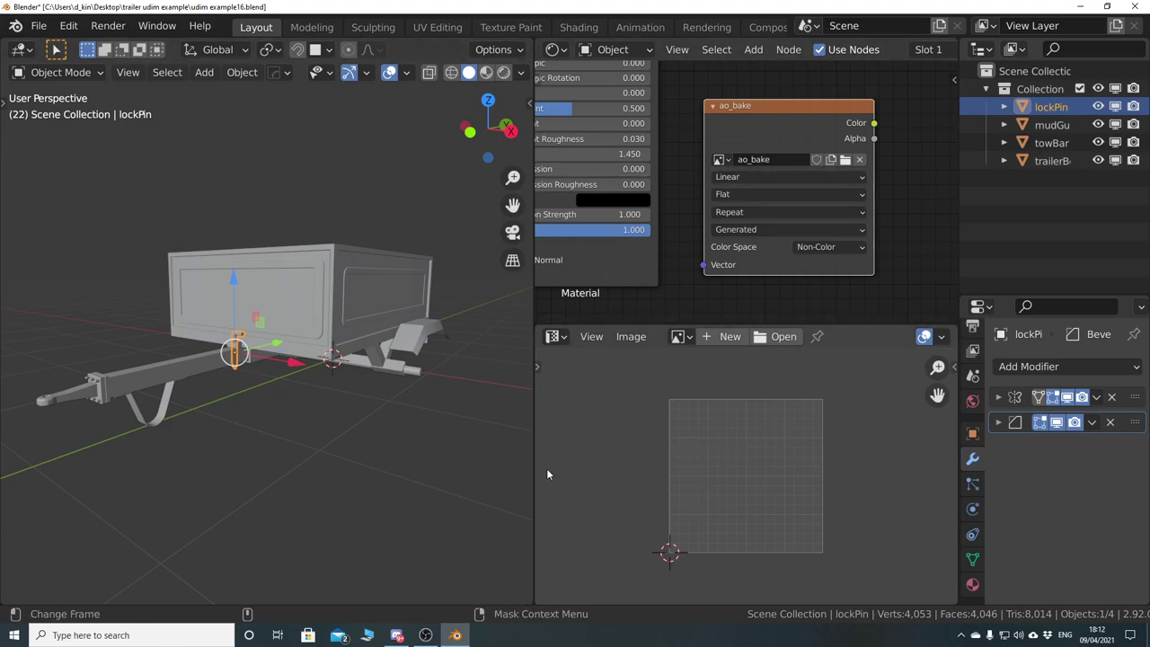
- Select all four trailer objects, enter Edit Mode, and briefly maximize the UV Editor to inspect their UVs
key(a)
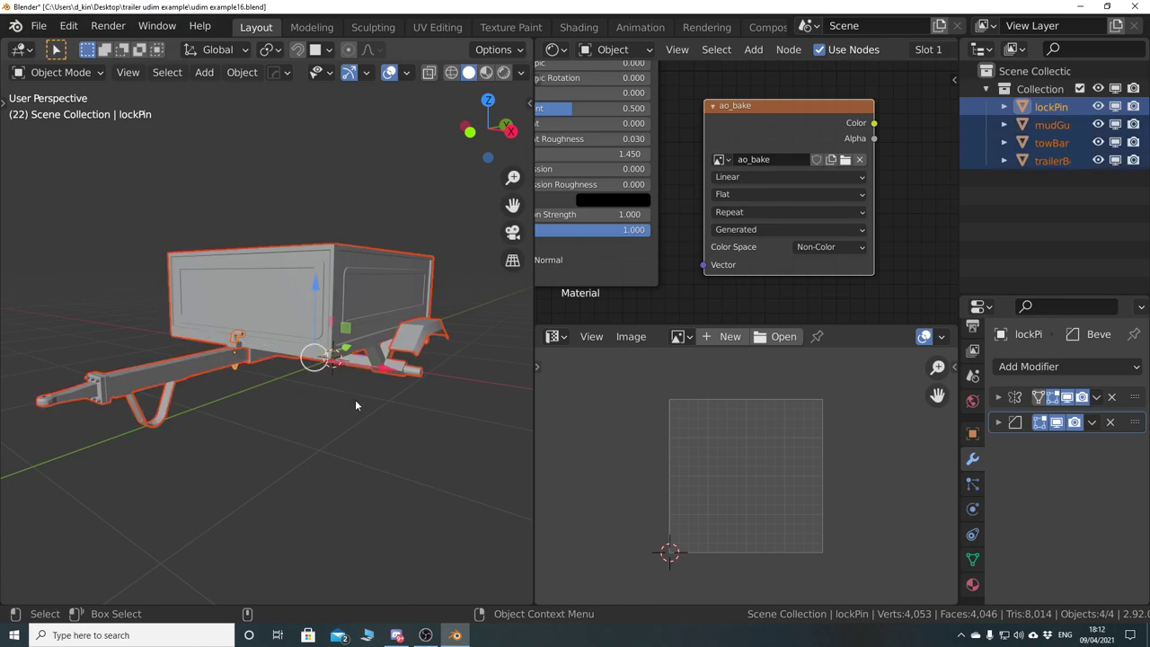
key(Tab)
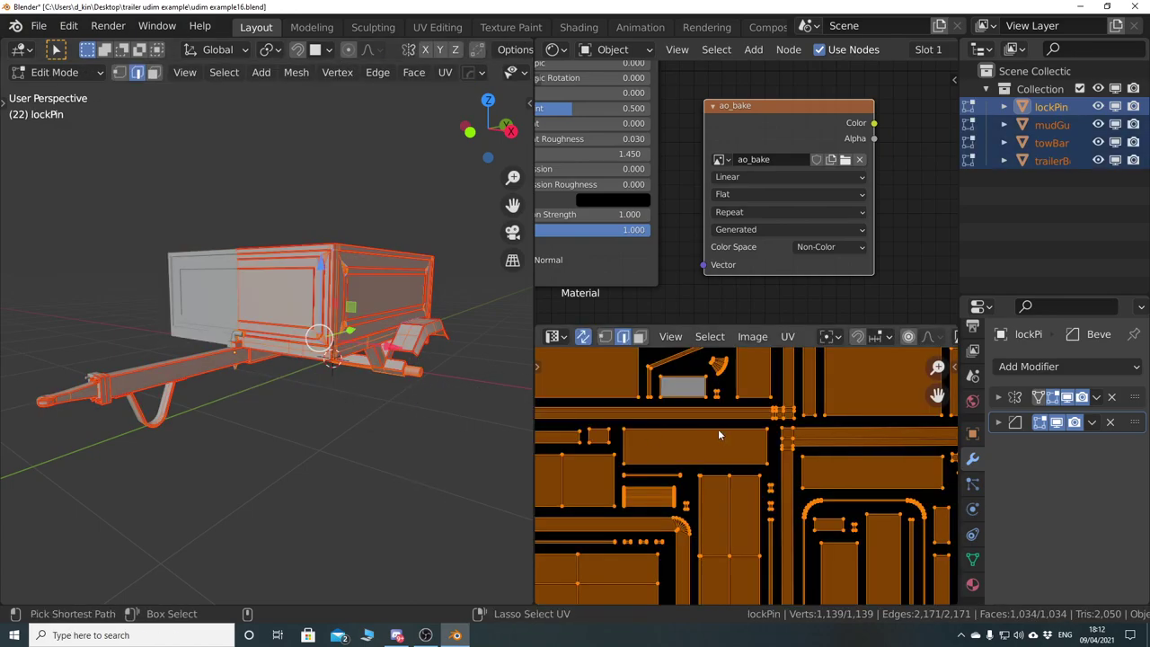
key(ctrl+space)
scroll(461, 356, down, 3)
scroll(532, 362, up, 2)
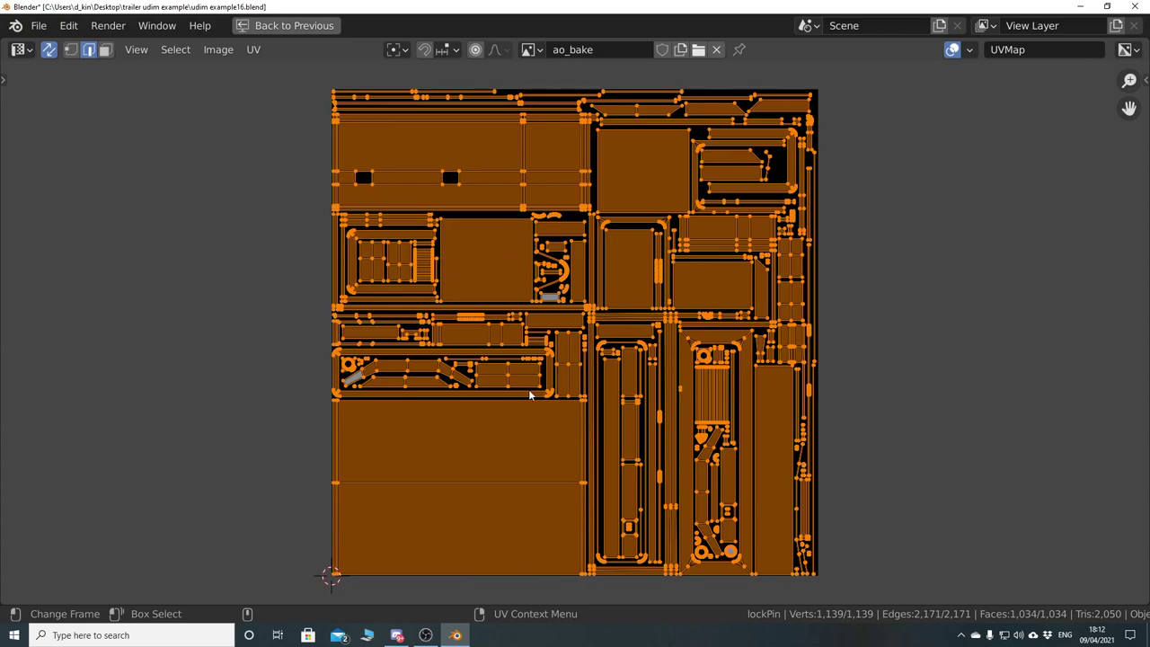
key(ctrl)
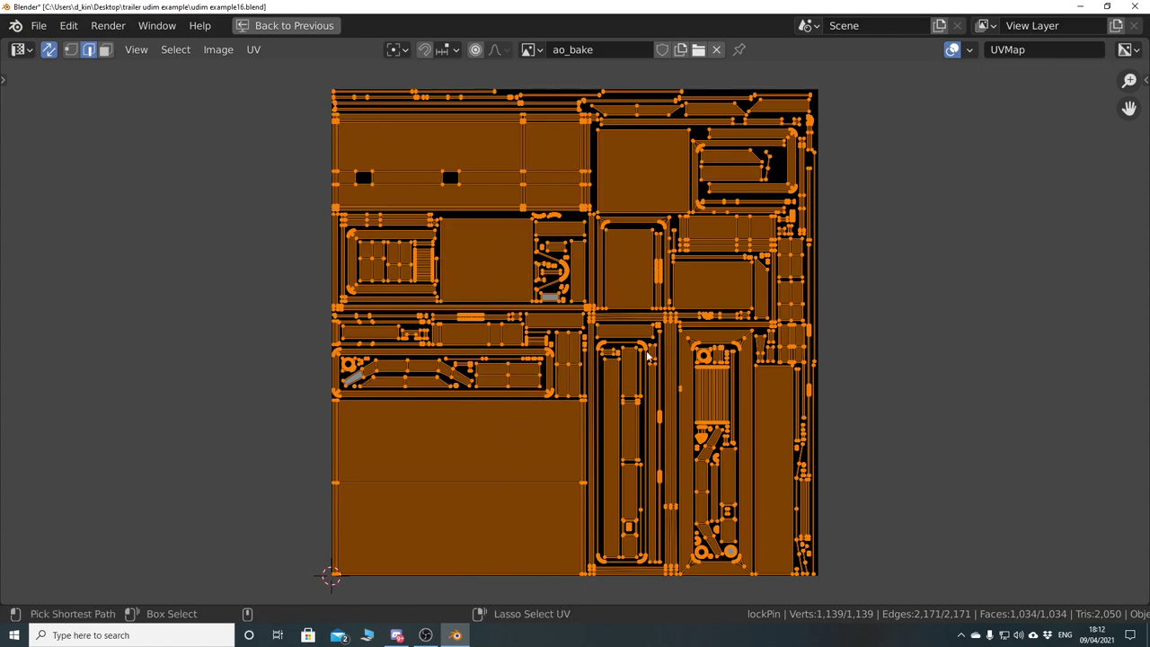
key(ctrl+space)
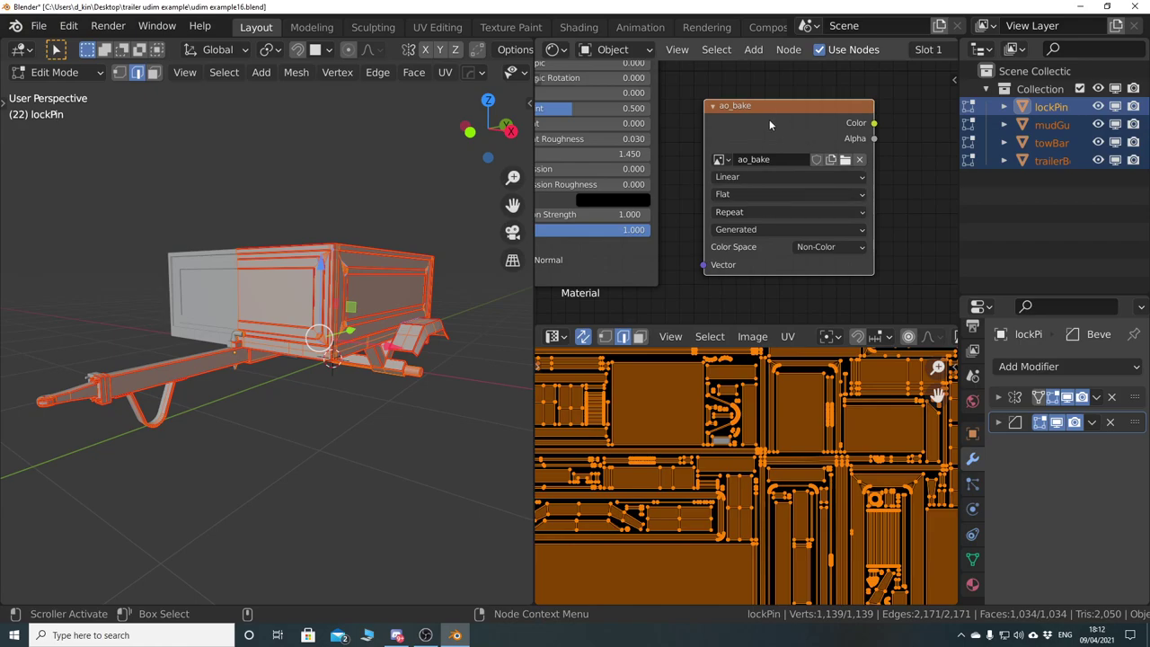
scroll(972, 364, up, 2)
- In widened Render Properties, set the Bake section's Bake Type to Ambient Occlusion
click(973, 370)
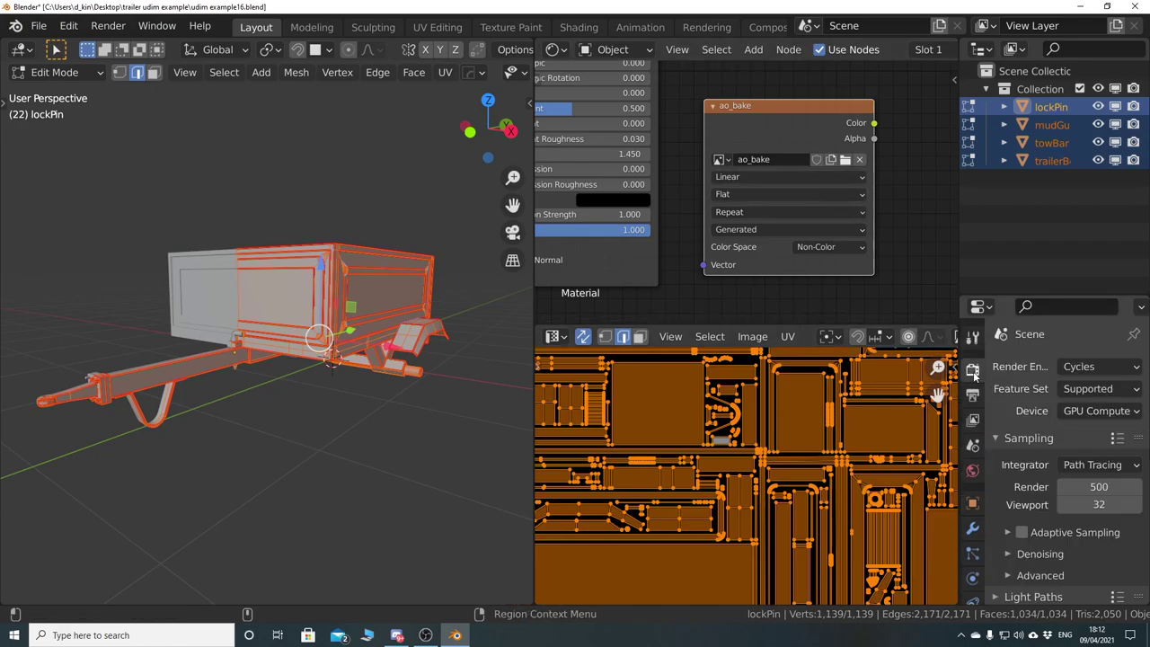
drag(959, 418, 867, 416)
scroll(1002, 469, down, 10)
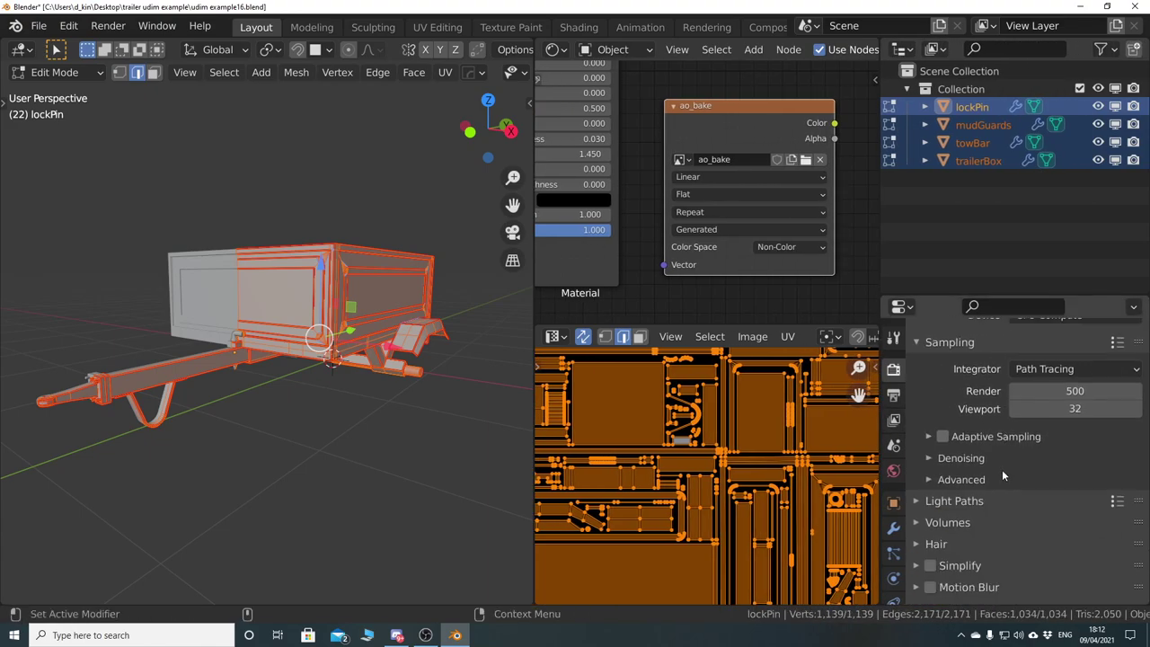
scroll(948, 460, down, 5)
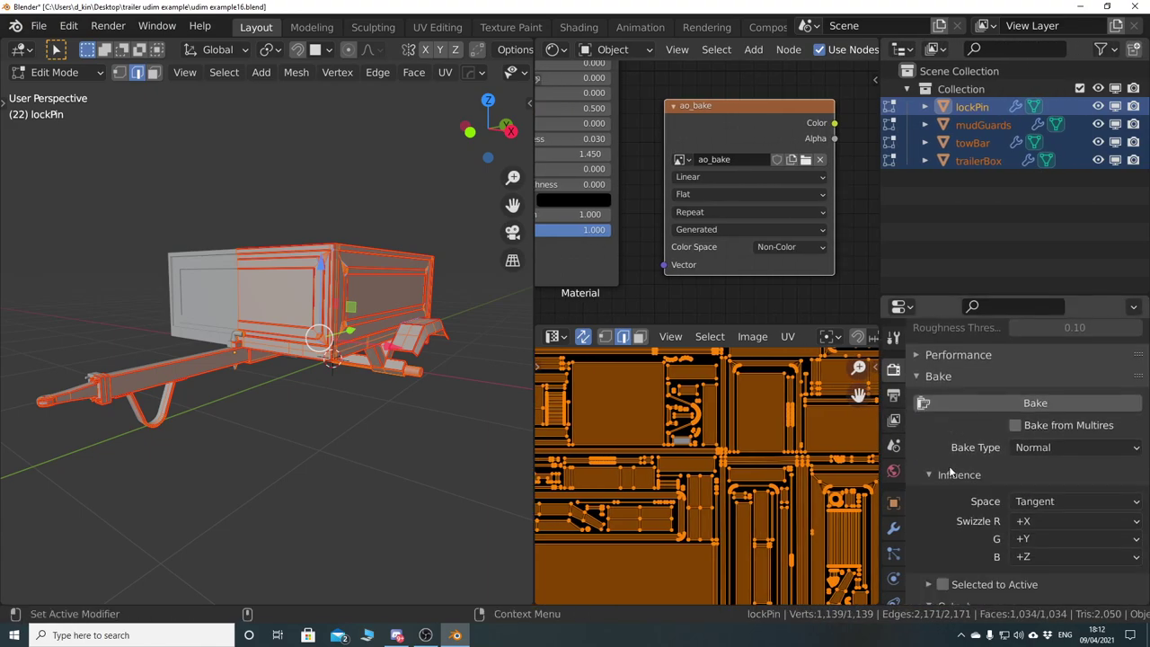
click(950, 384)
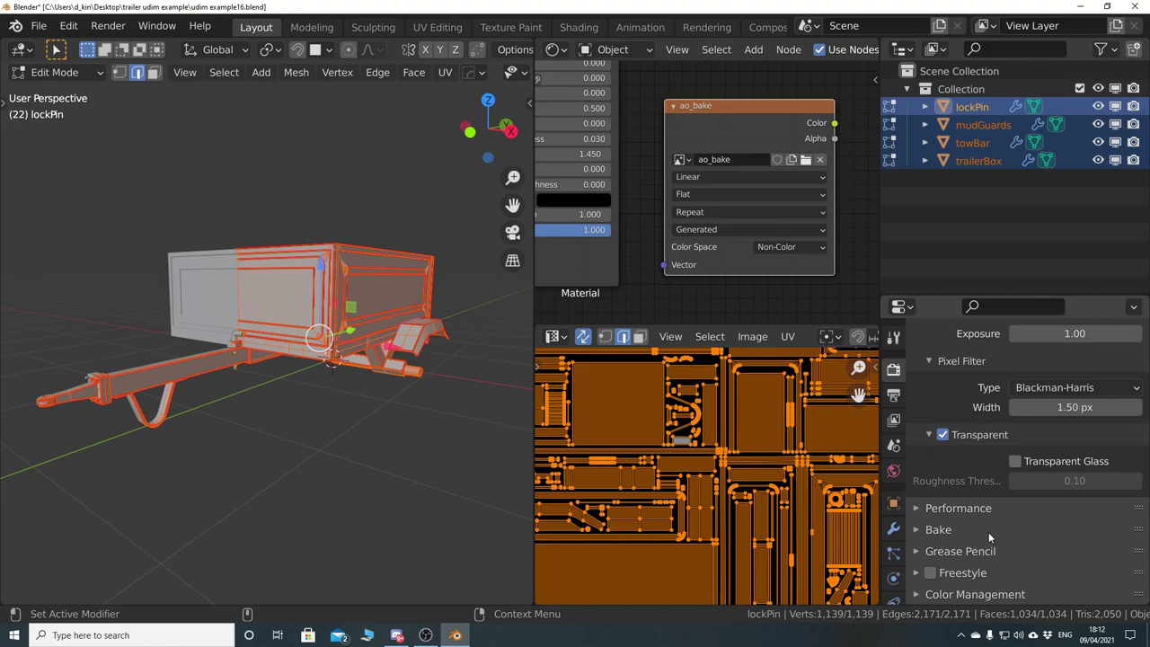
click(946, 532)
scroll(976, 467, down, 5)
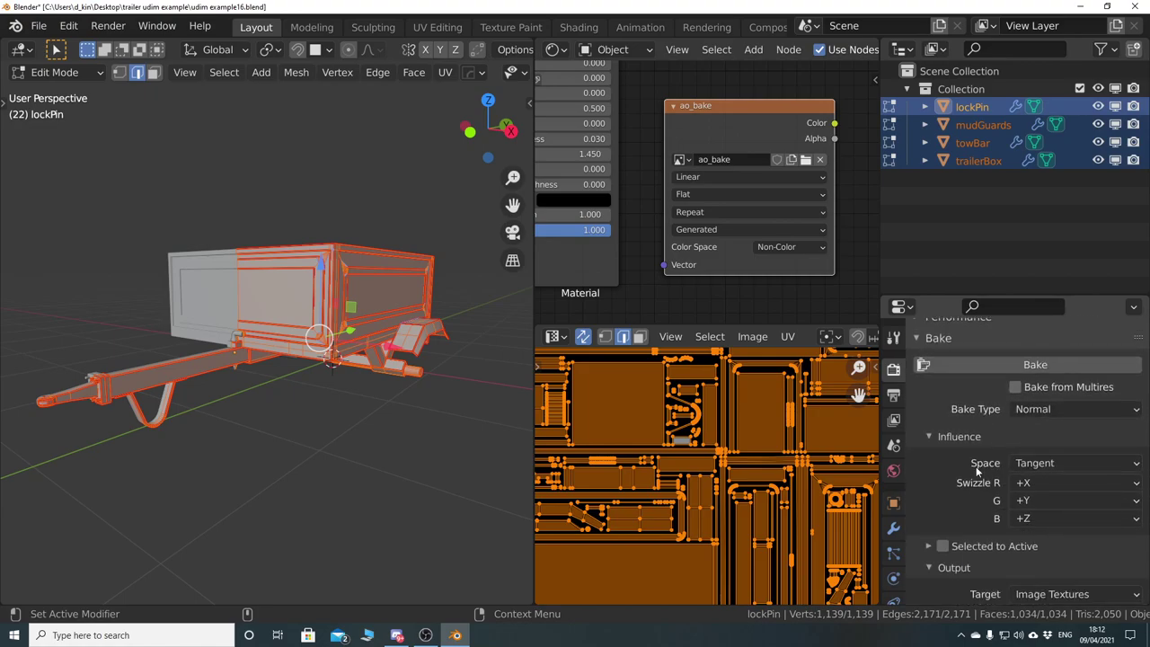
click(1047, 411)
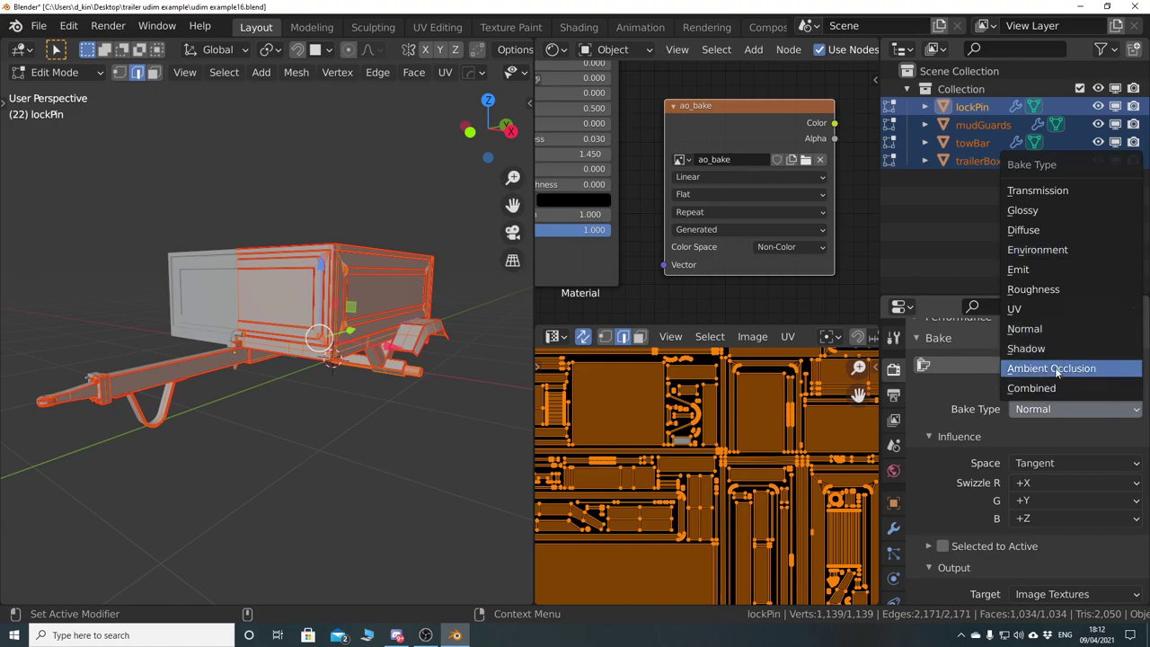
click(1057, 370)
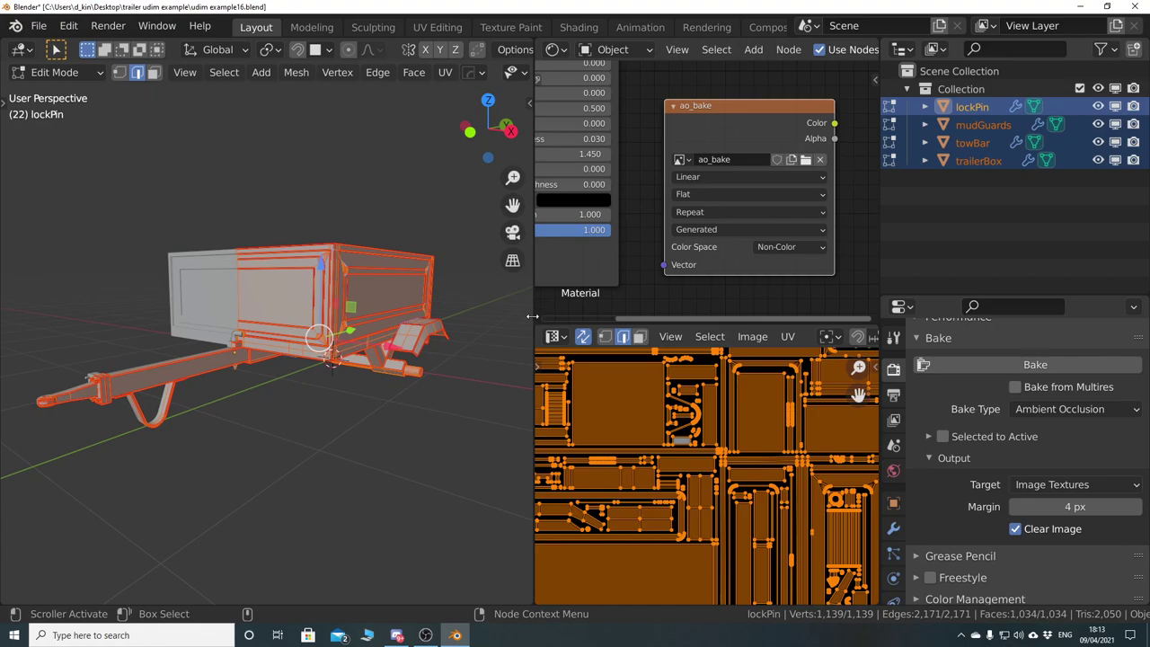
drag(532, 316, 431, 316)
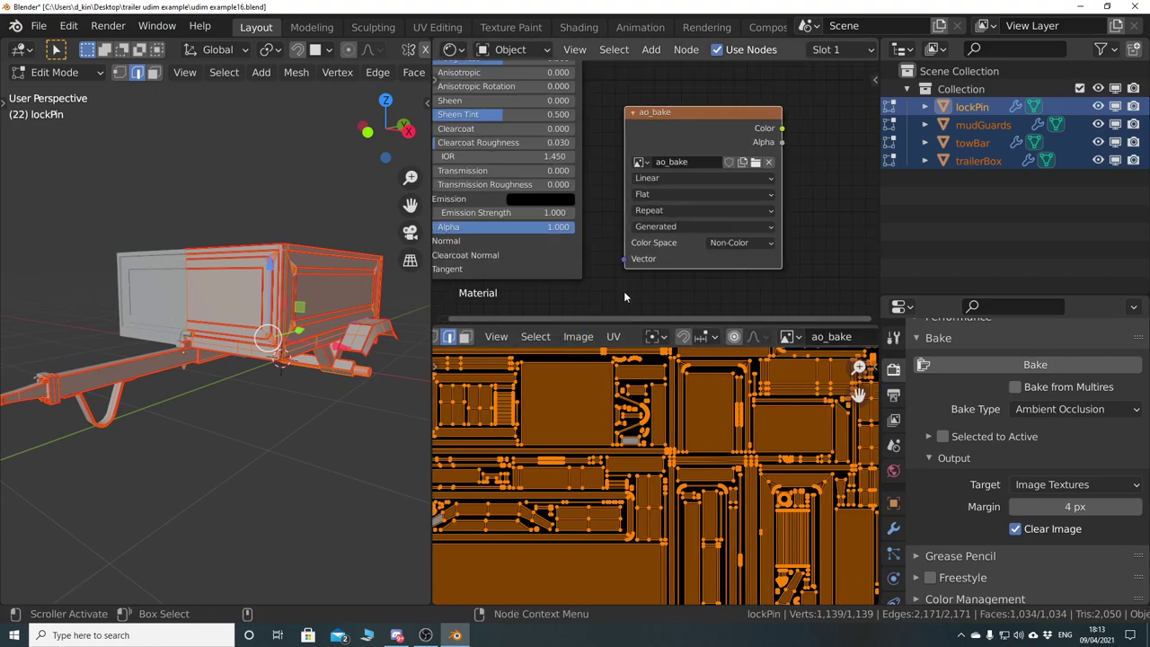
key(ctrl+space)
key(Home)
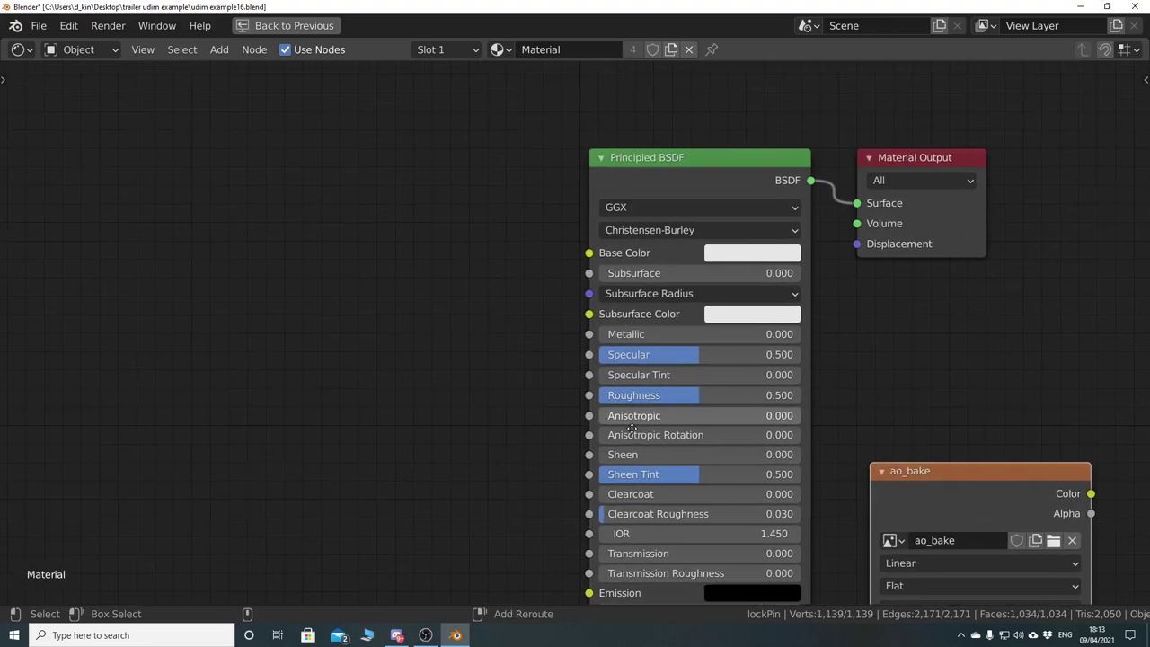
scroll(529, 293, down, 2)
key(shift+a)
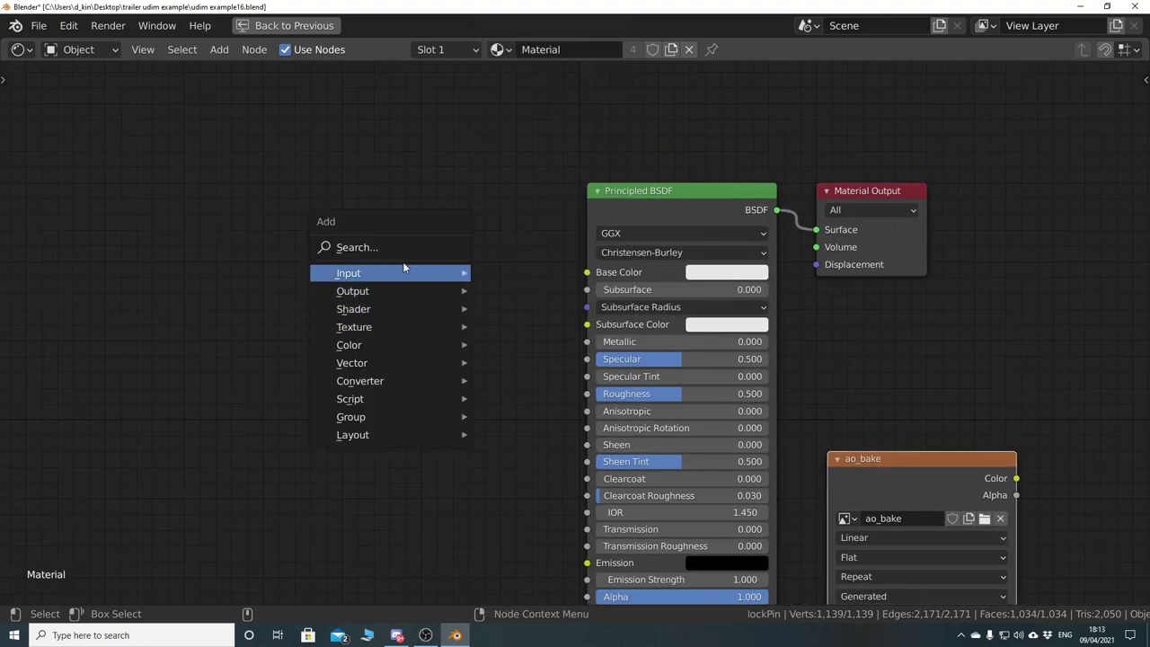
click(402, 246)
key(Return)
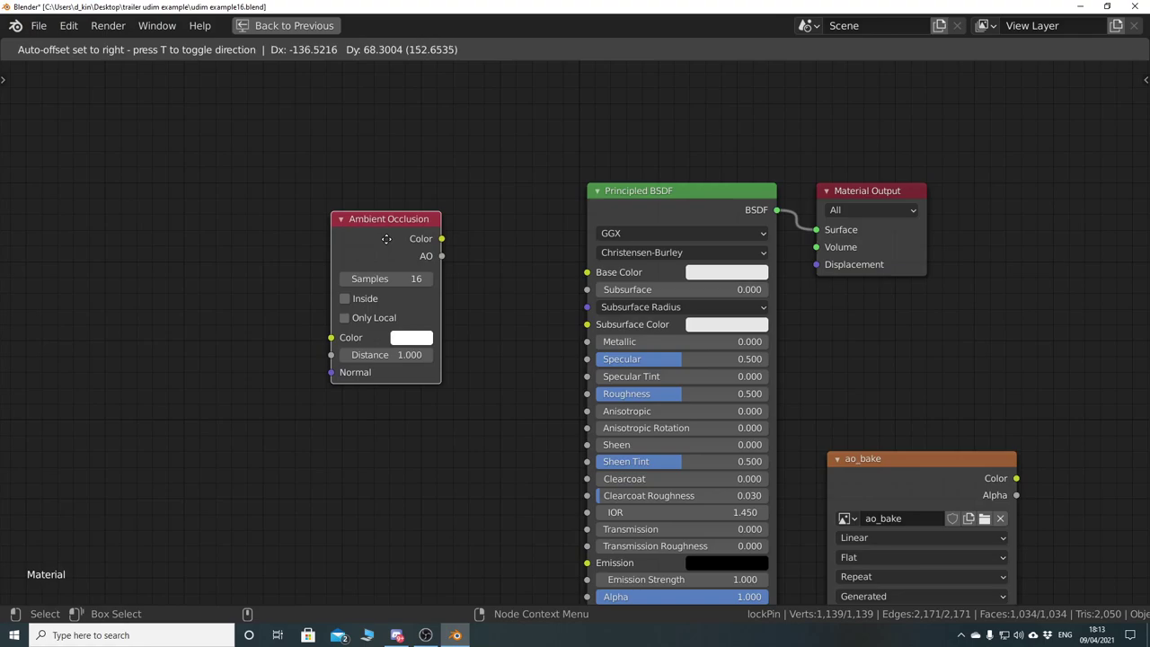
click(449, 232)
drag(437, 231, 516, 213)
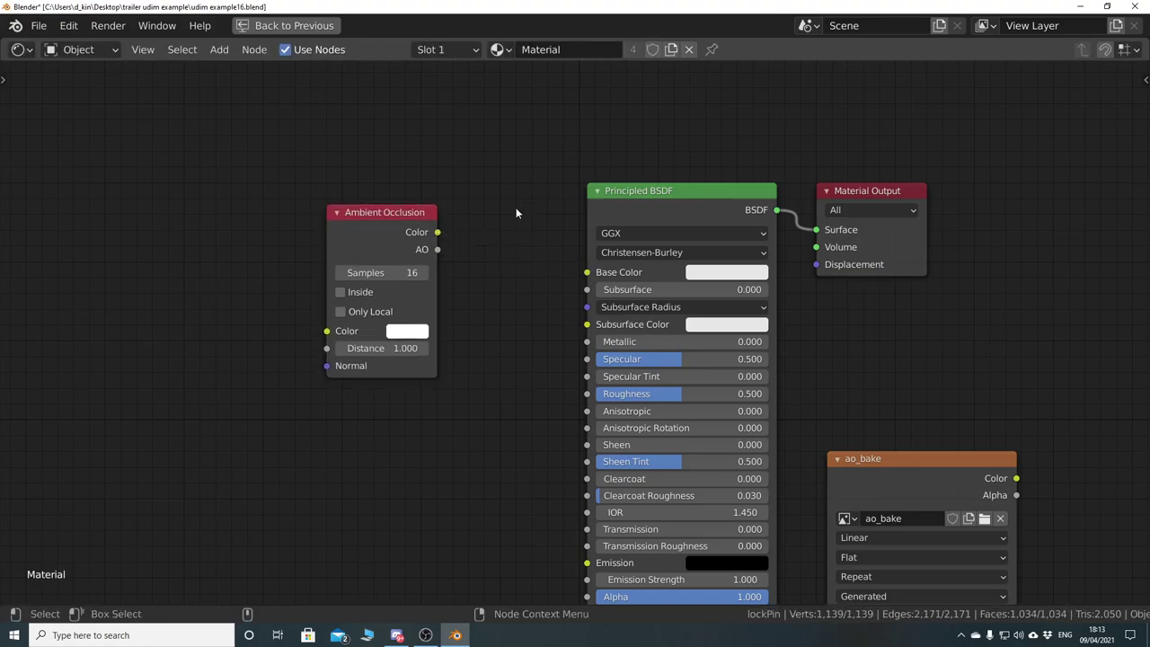
click(376, 232)
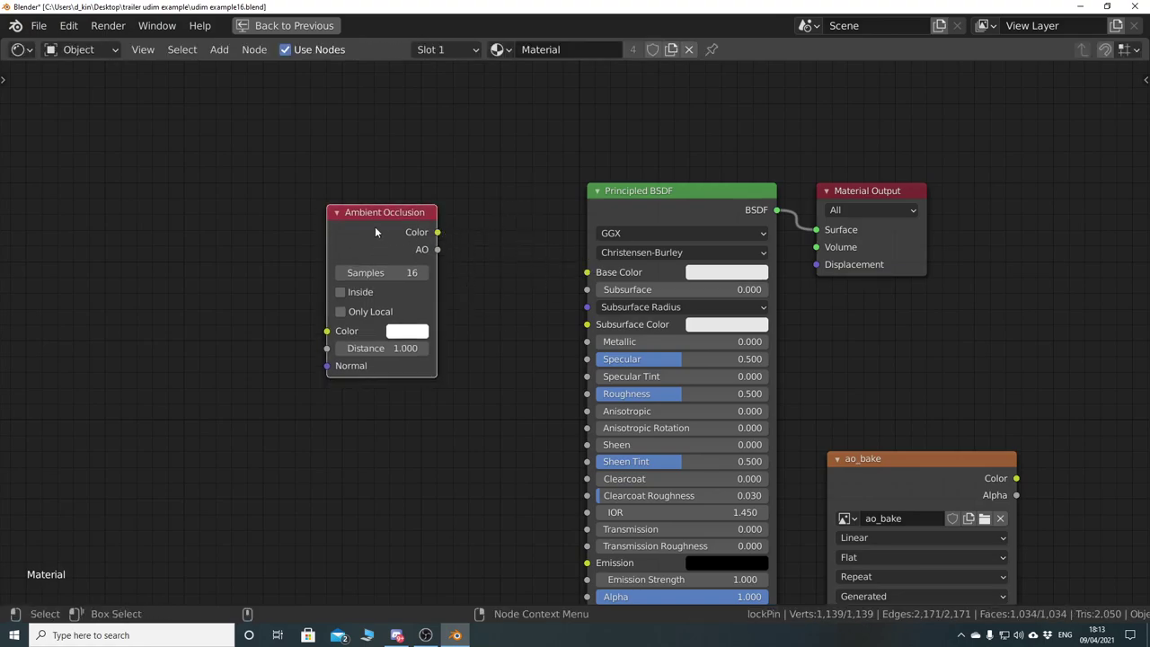
key(Delete)
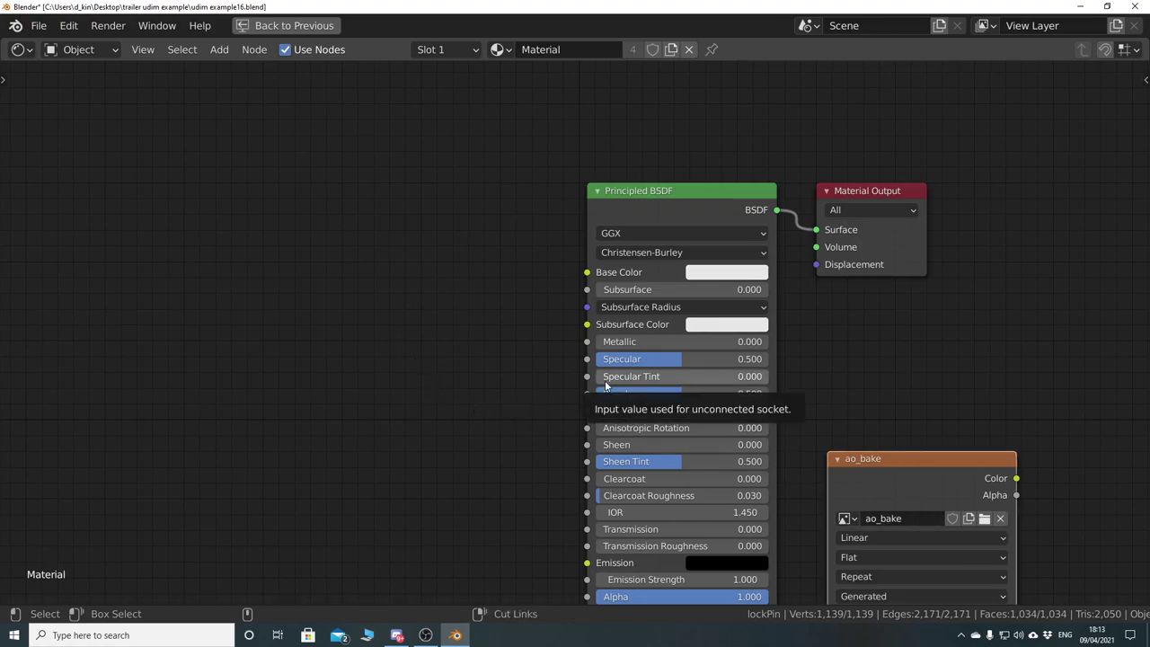
key(ctrl+space)
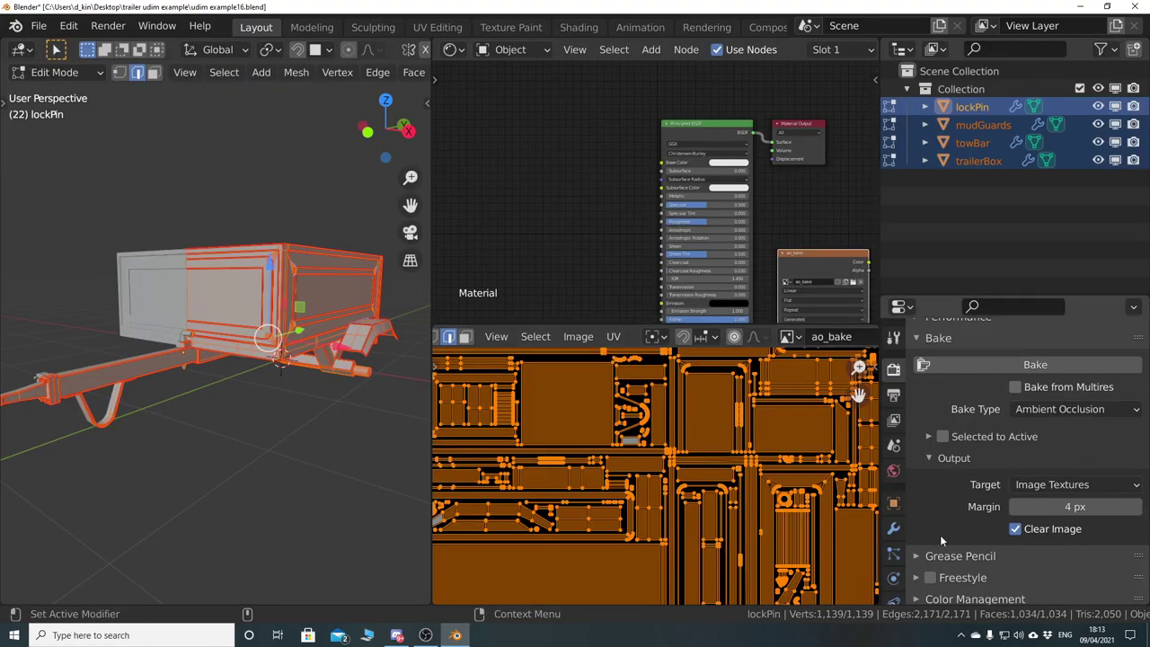
- With the ao_bake node in view, reconfirm Ambient Occlusion as the Bake Type
middle_drag(629, 257, 530, 187)
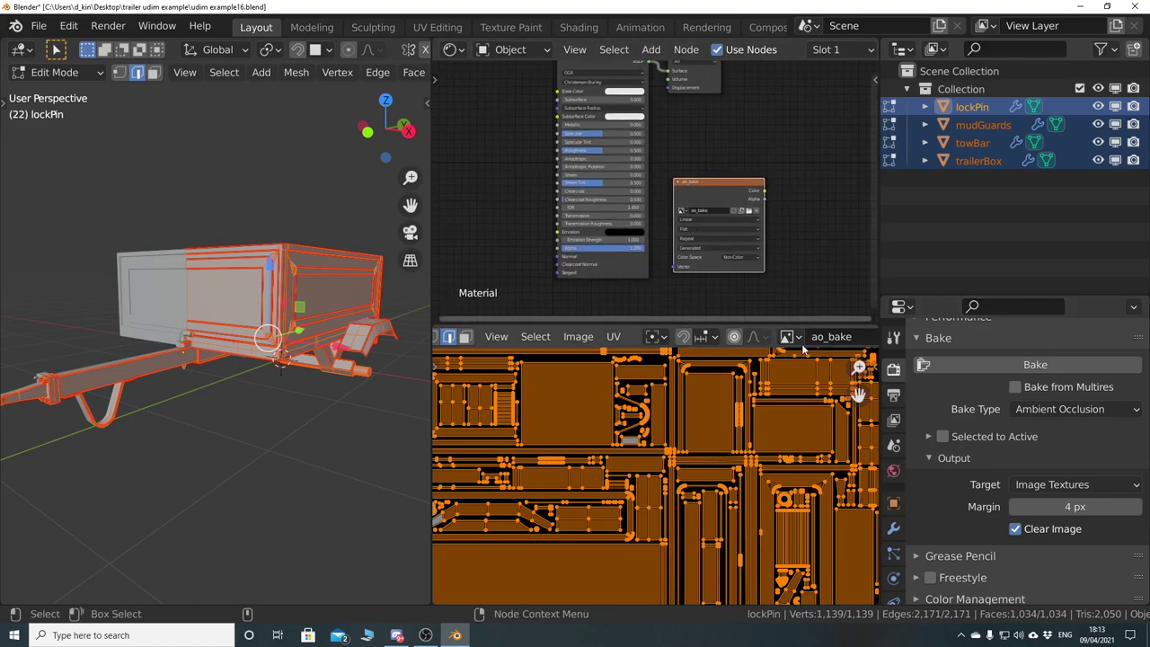
scroll(700, 471, down, 6)
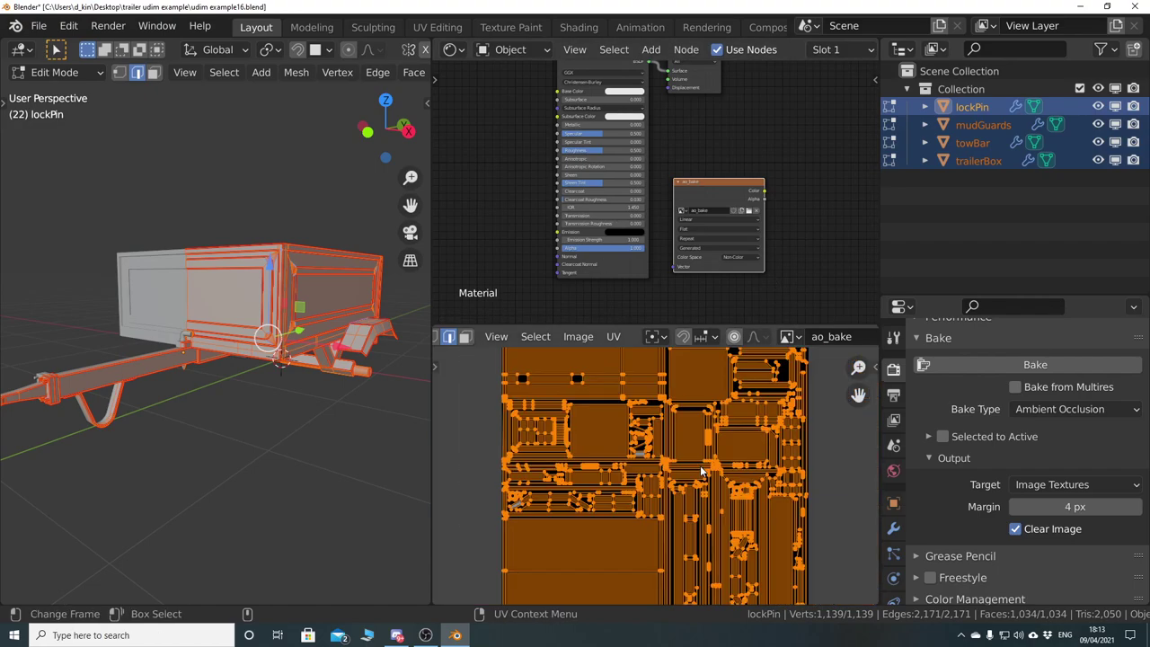
scroll(676, 440, up, 1)
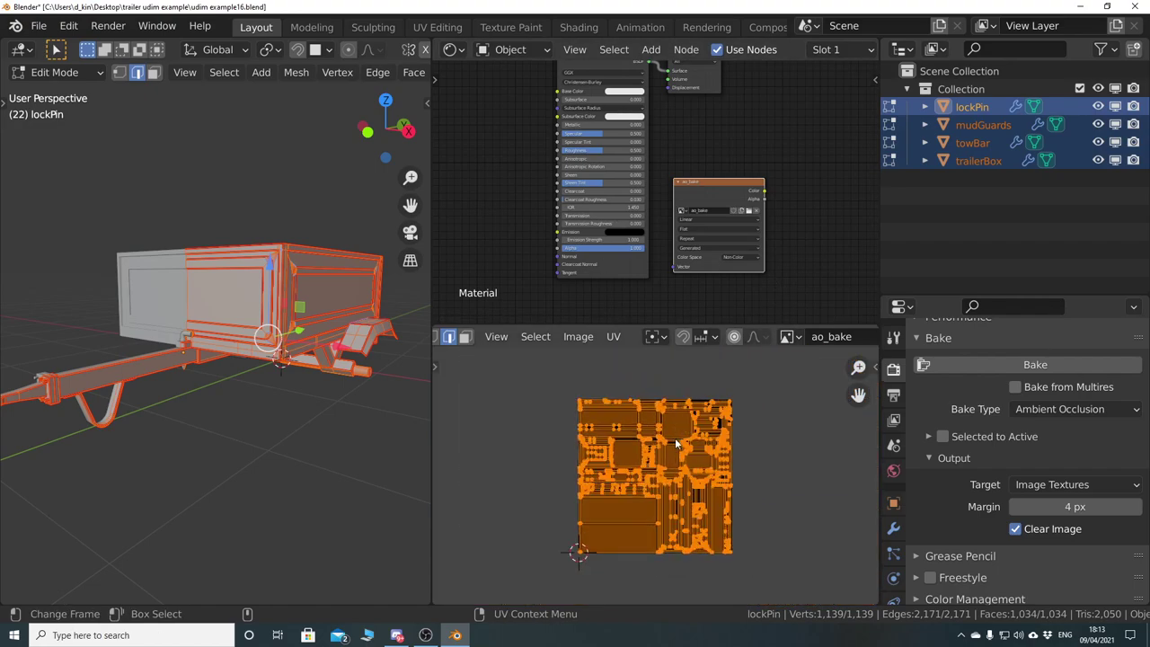
click(1042, 408)
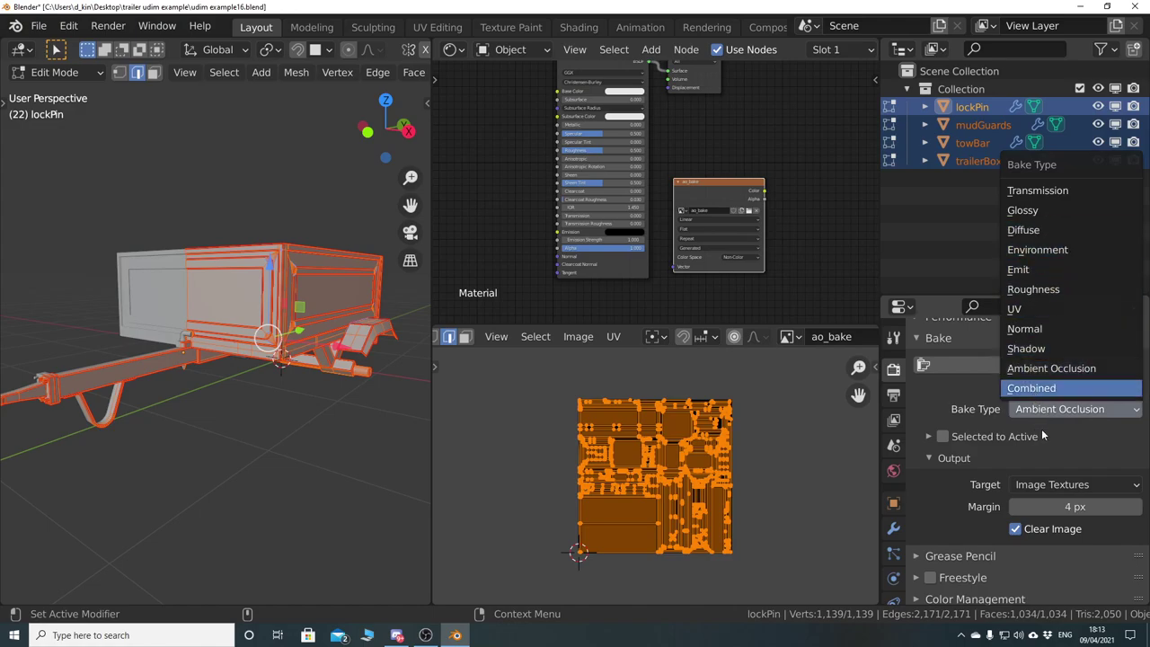
click(1051, 368)
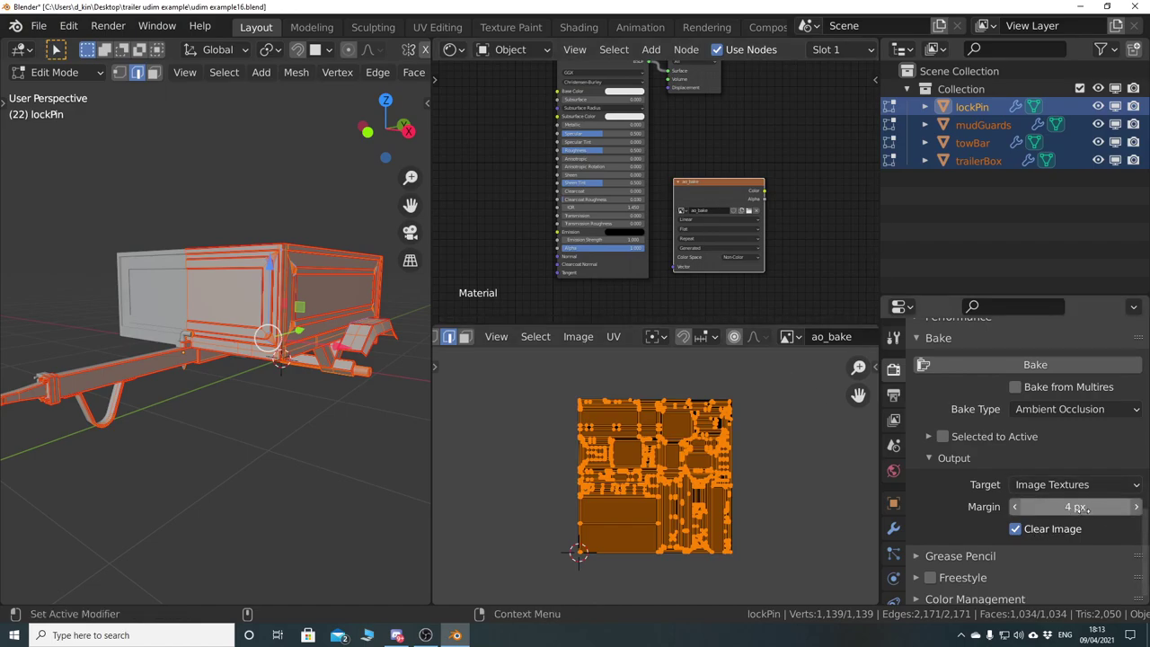
- Switch the trailer objects from Edit Mode back to Object Mode
scroll(717, 523, up, 6)
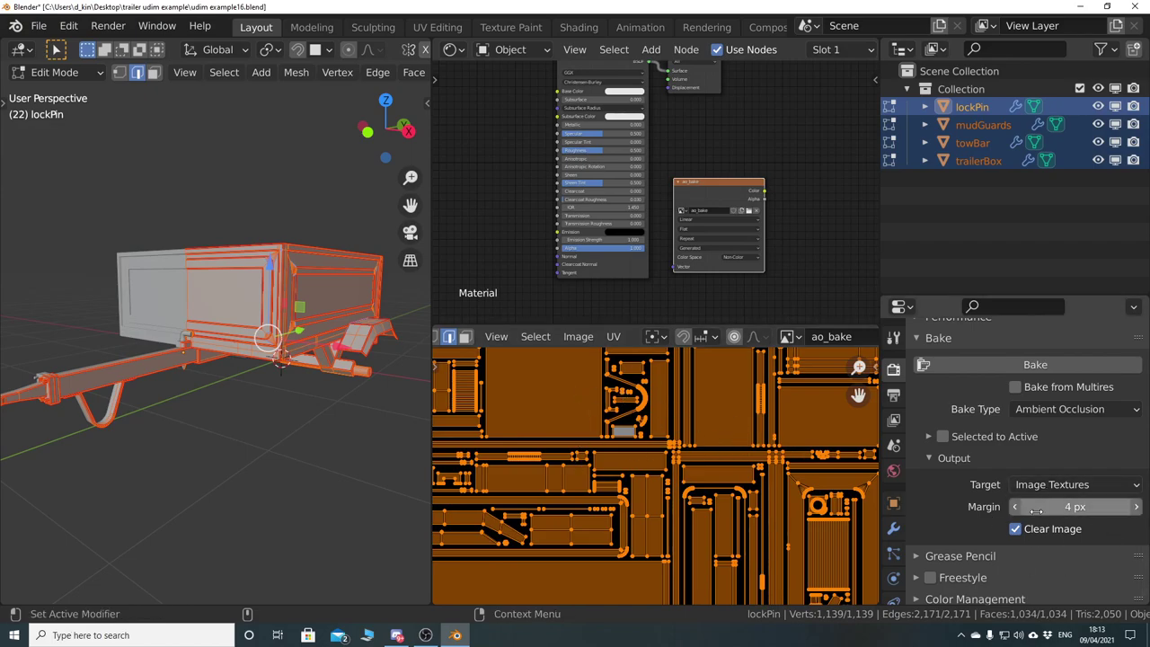
scroll(669, 431, down, 6)
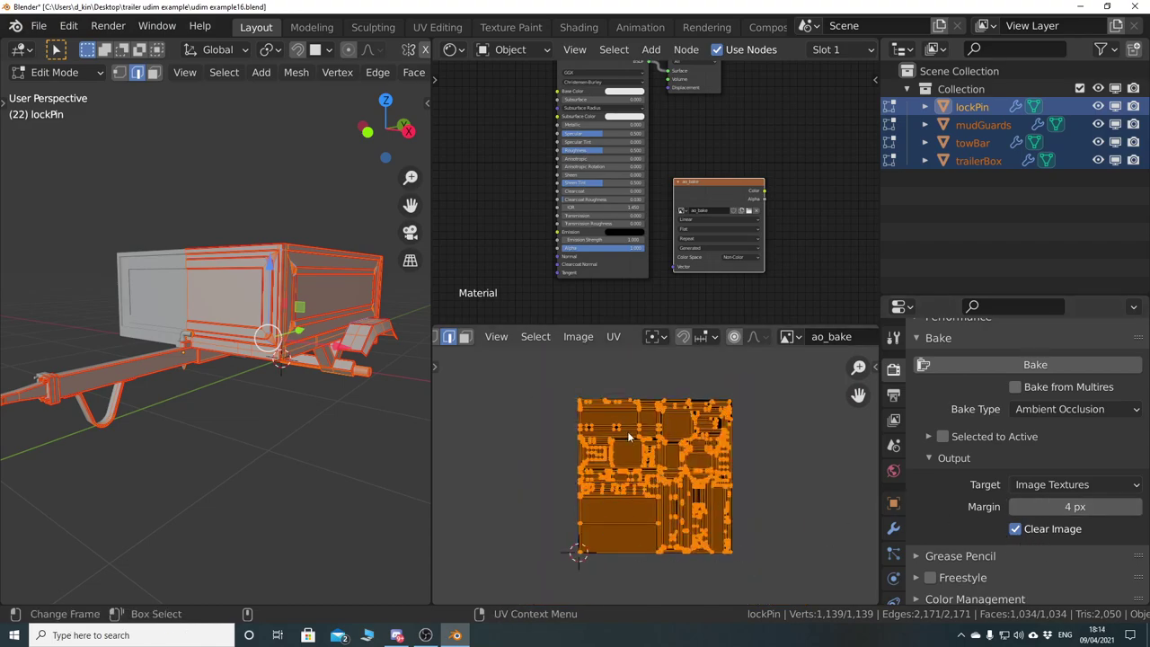
key(Tab)
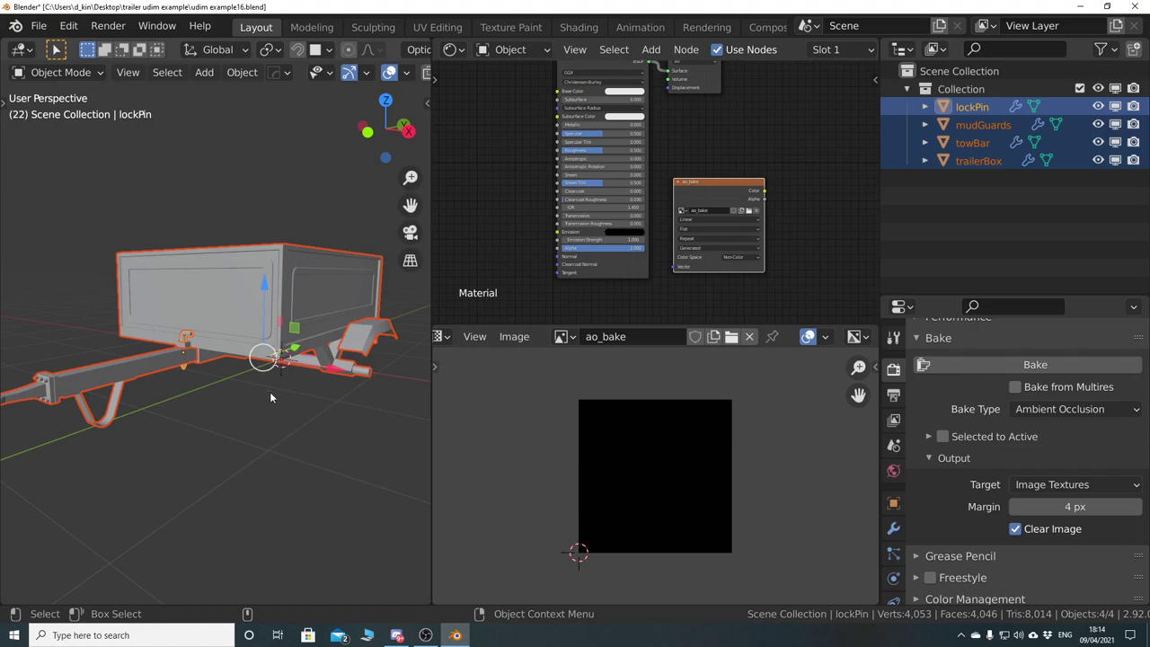
- Re-enter Edit Mode and run the Ambient Occlusion bake into the ao_bake image
key(Tab)
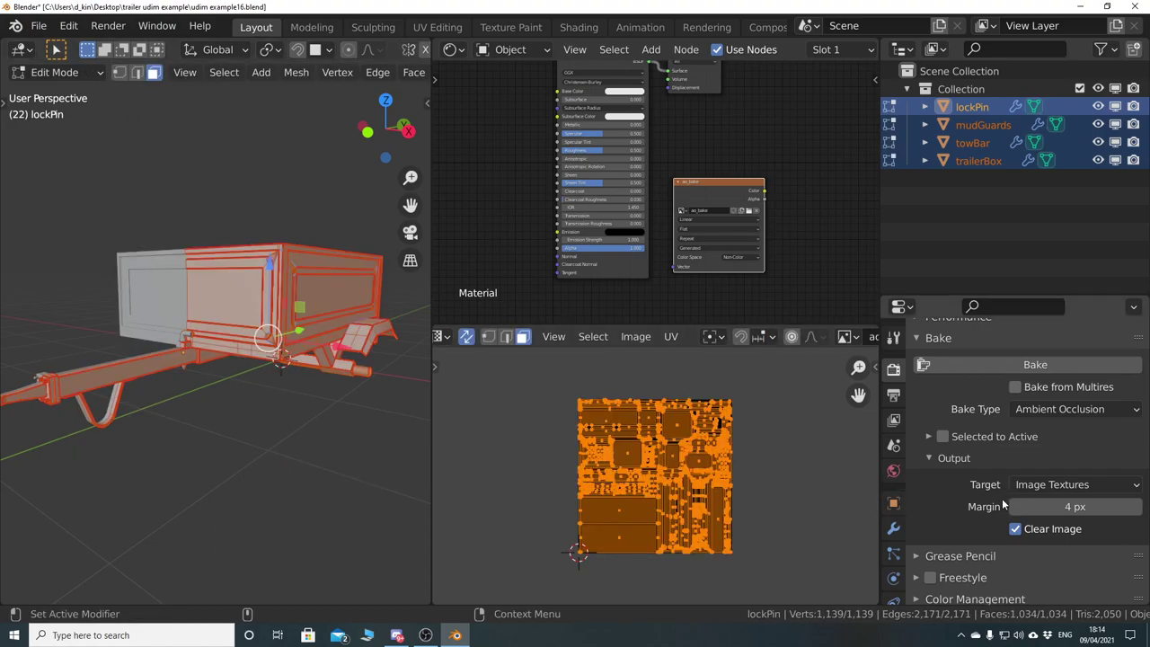
click(1007, 366)
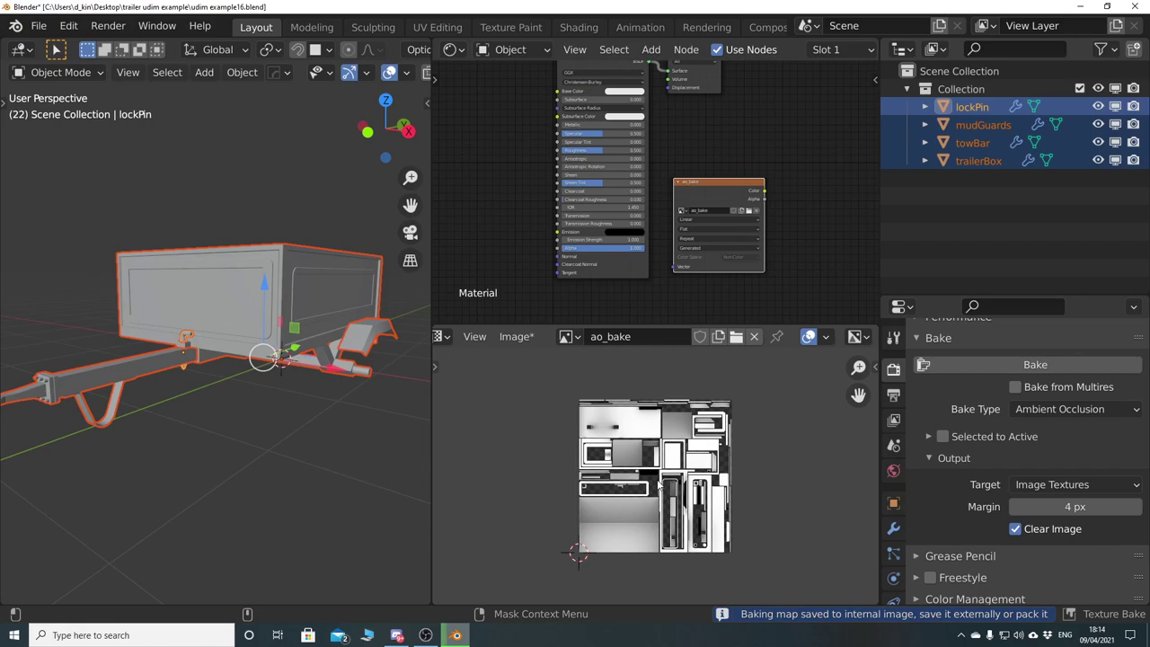
- Rebake the ambient occlusion into the ao_bake image
click(1035, 364)
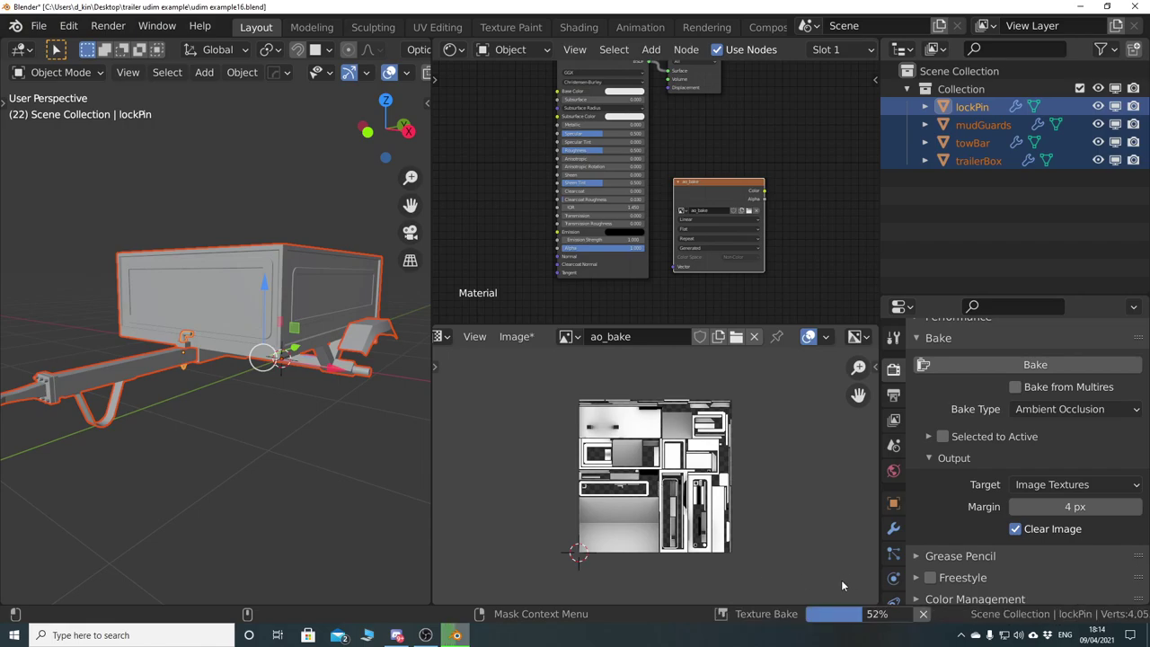
scroll(665, 512, up, 4)
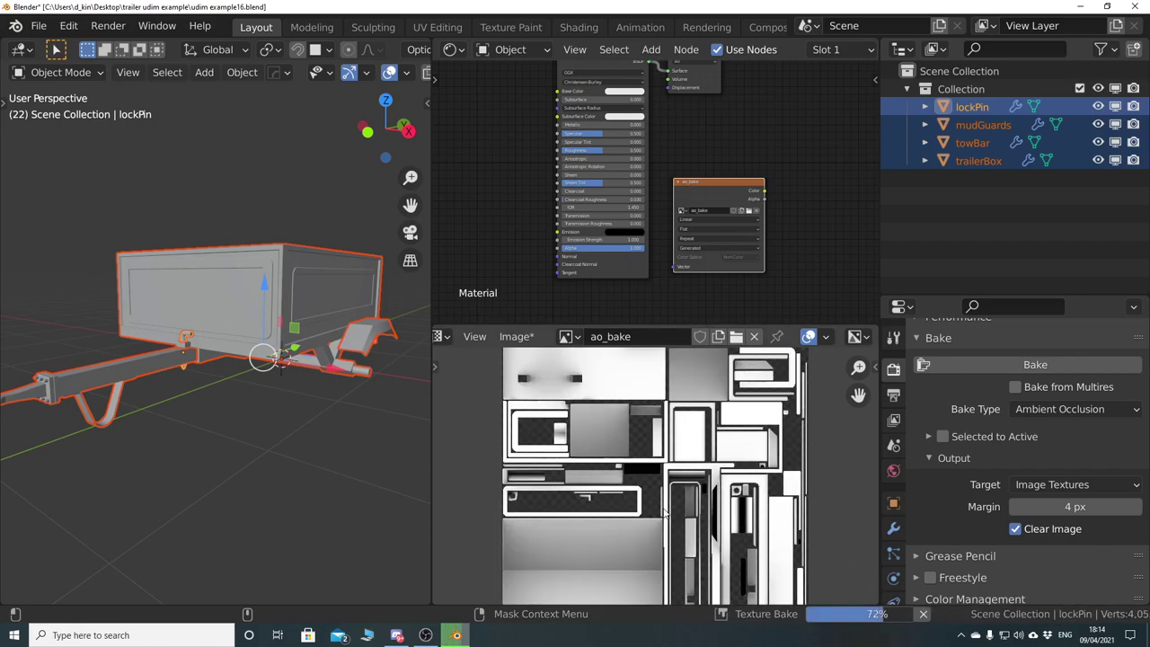
scroll(665, 512, down, 2)
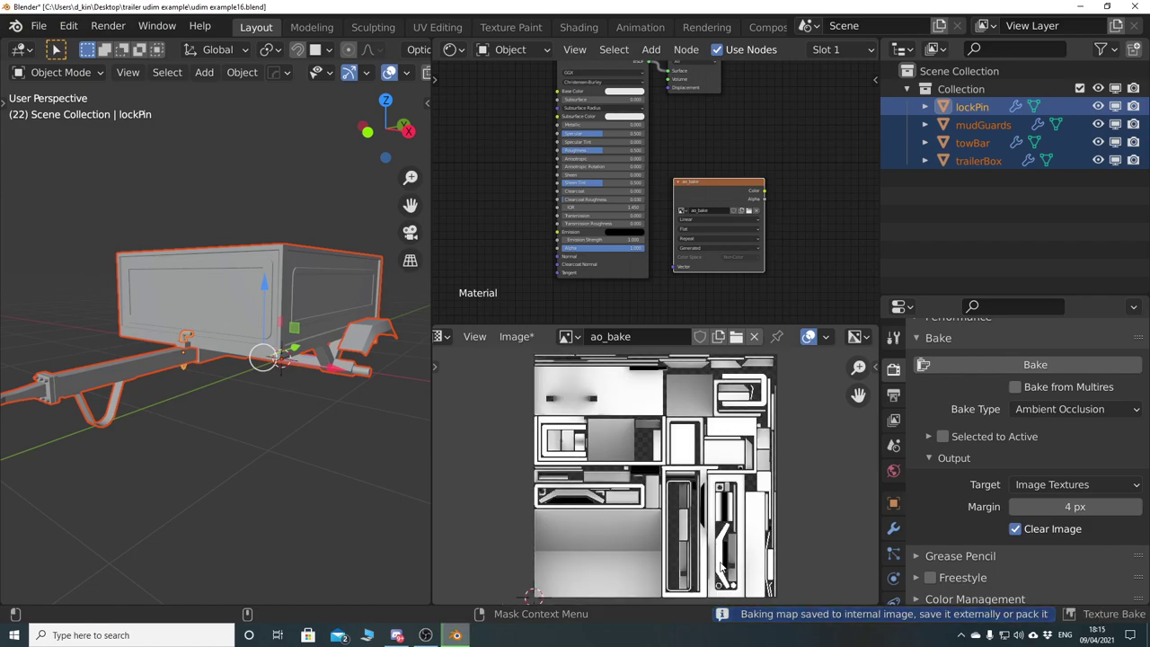
scroll(699, 450, down, 1)
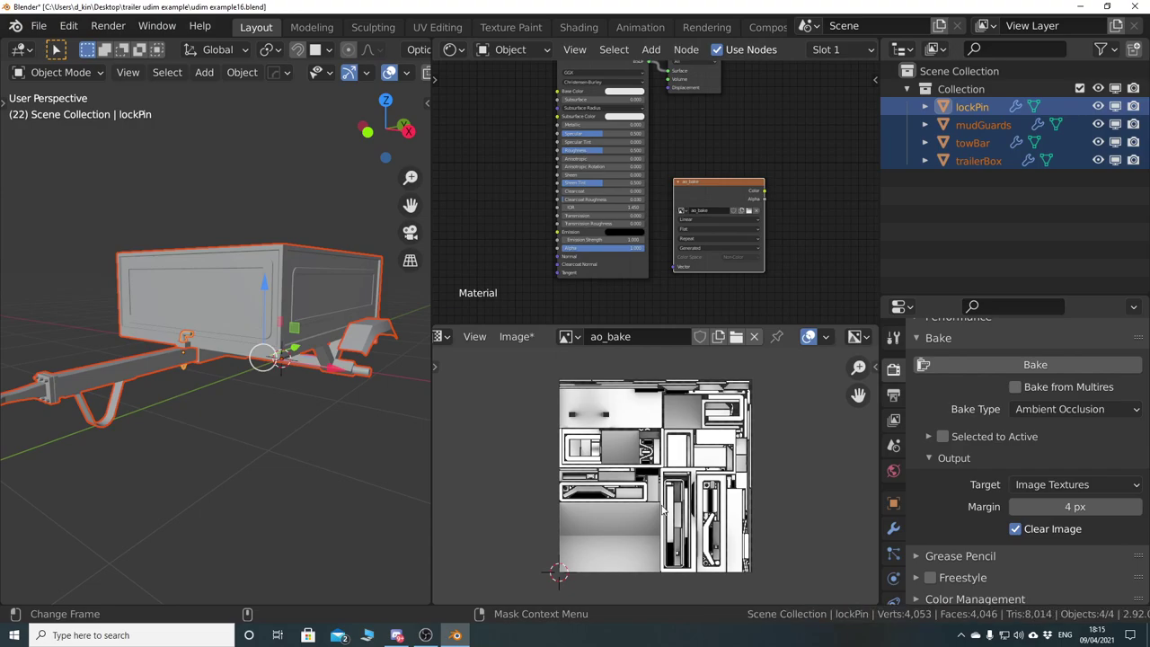
- Maximize the image editor to inspect the baked occlusion map's islands, then restore the layout
key(ctrl+space)
scroll(591, 444, up, 6)
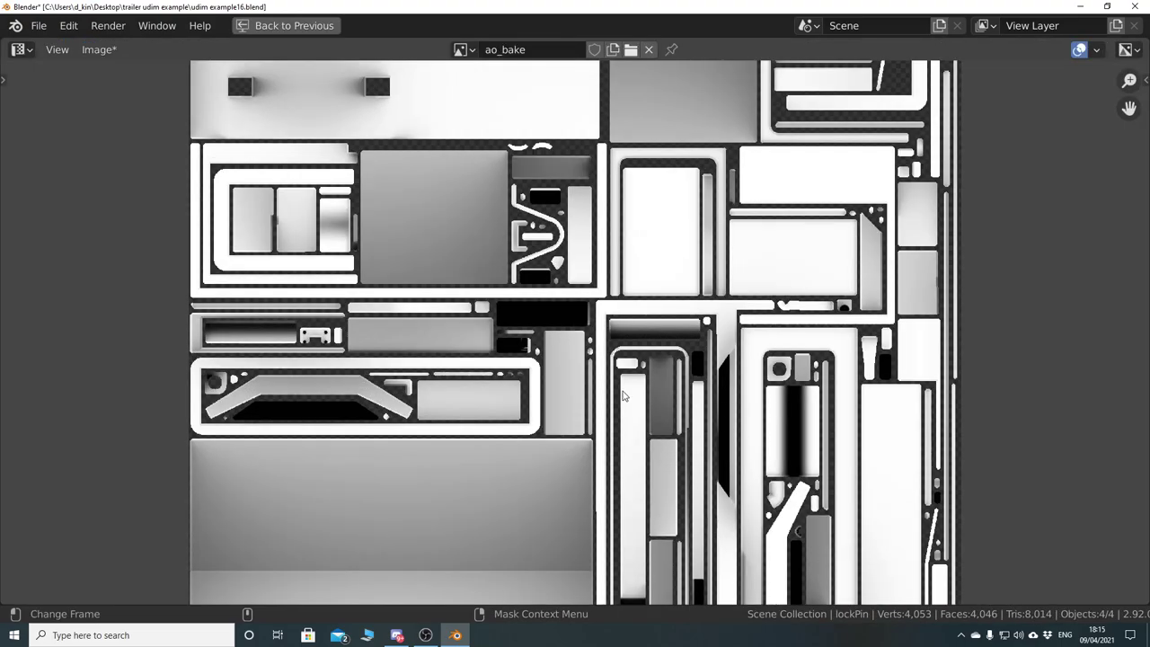
middle_drag(688, 181, 647, 341)
key(ctrl+space)
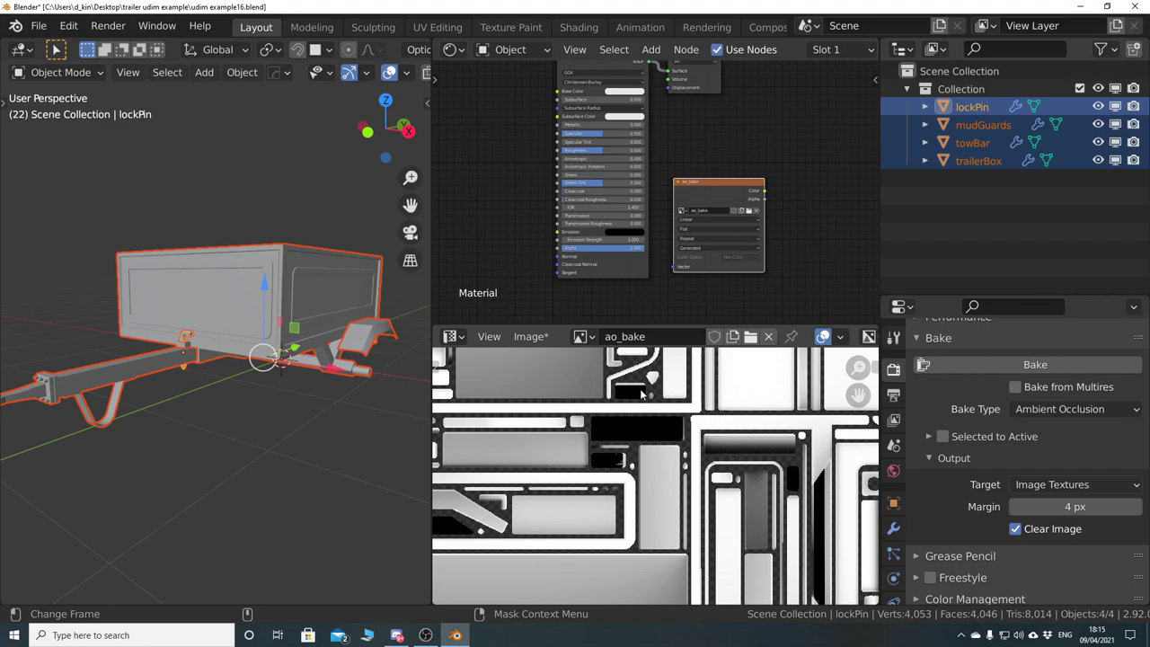
right_click(651, 324)
- Join the image editor area into the Shader Editor
click(654, 324)
click(639, 346)
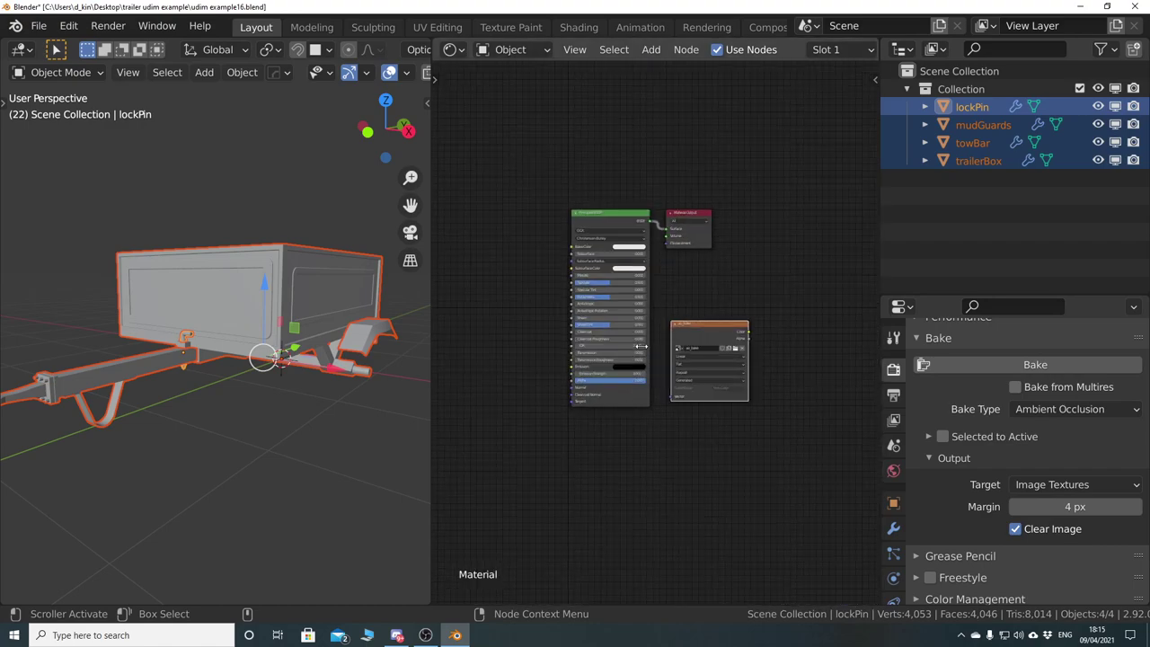
middle_drag(640, 346, 721, 372)
- Place the ao_bake node left of Principled BSDF and link its Color to Base Color
drag(773, 359, 560, 275)
middle_drag(638, 318, 682, 331)
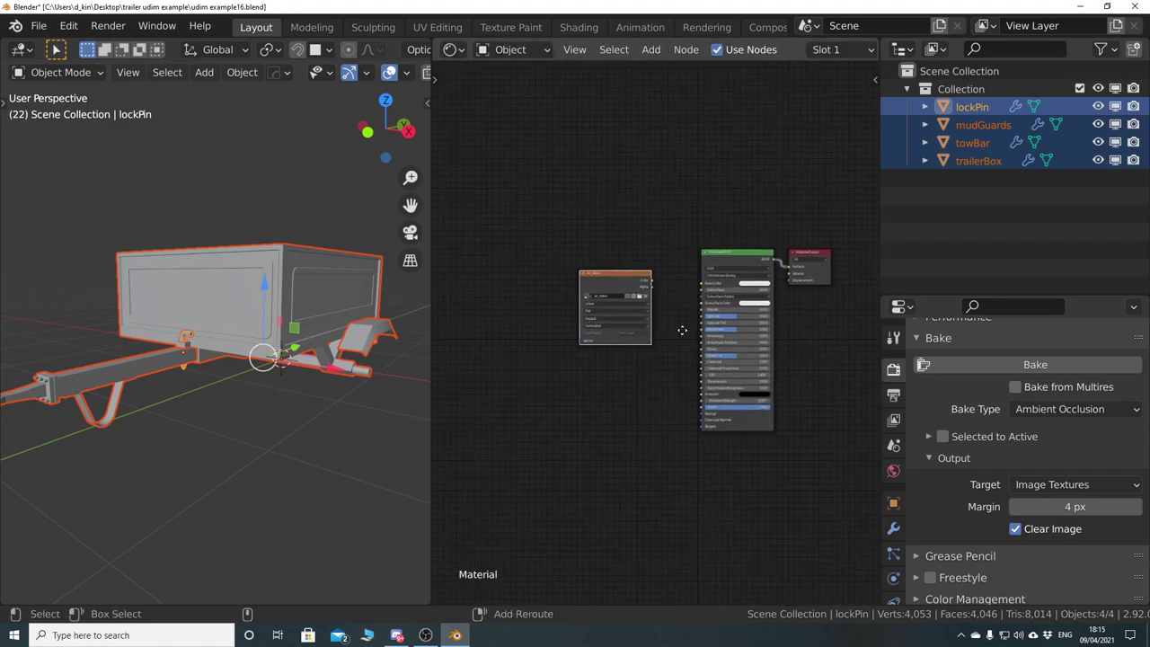
scroll(671, 397, up, 4)
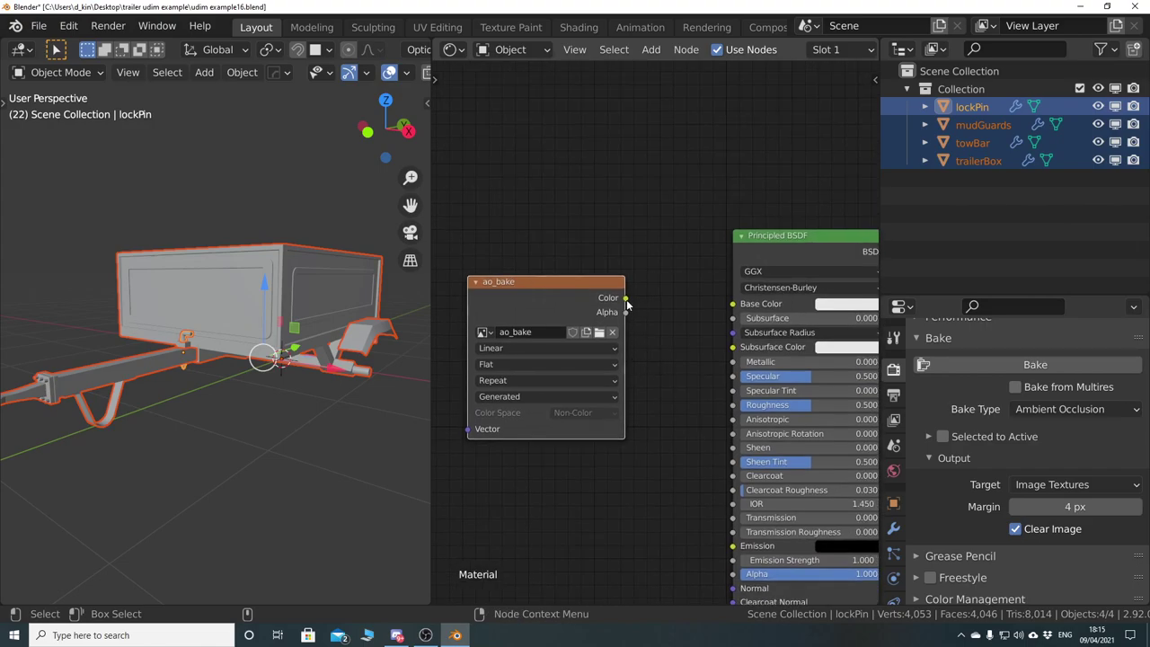
drag(626, 299, 734, 306)
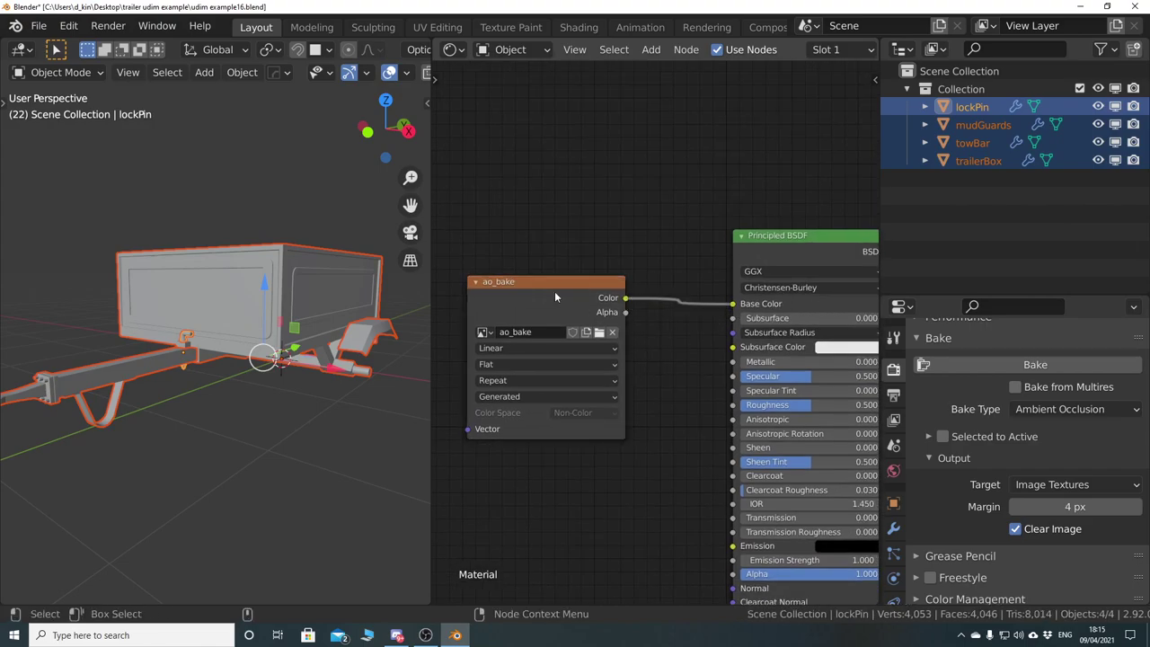
drag(555, 291, 537, 345)
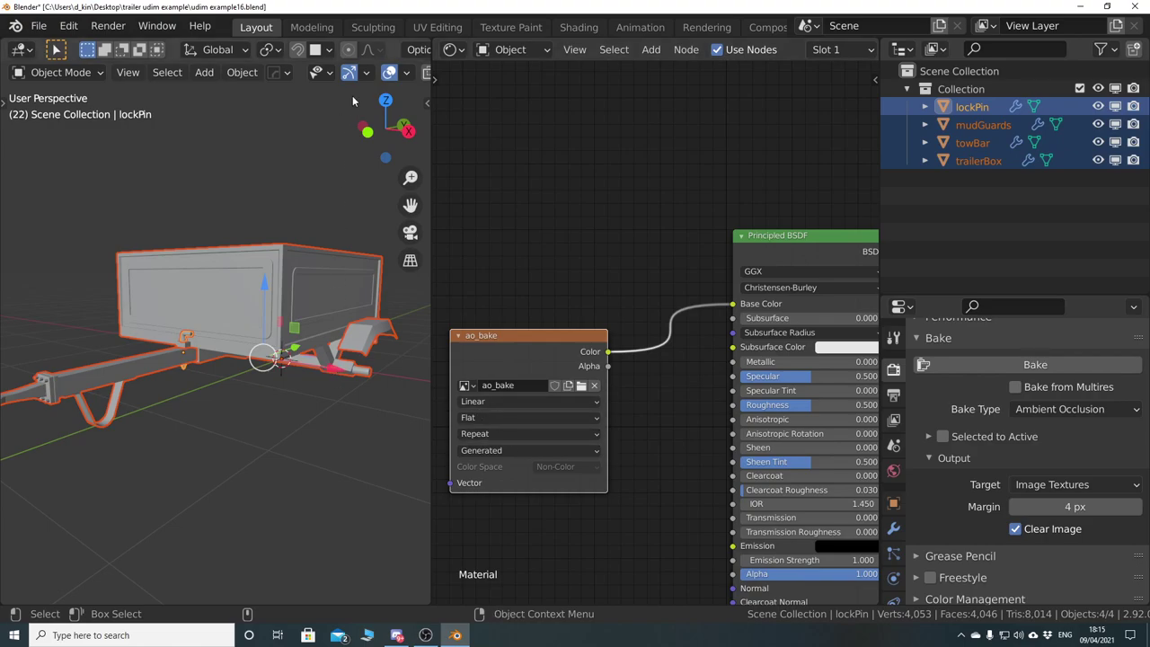
scroll(389, 72, down, 3)
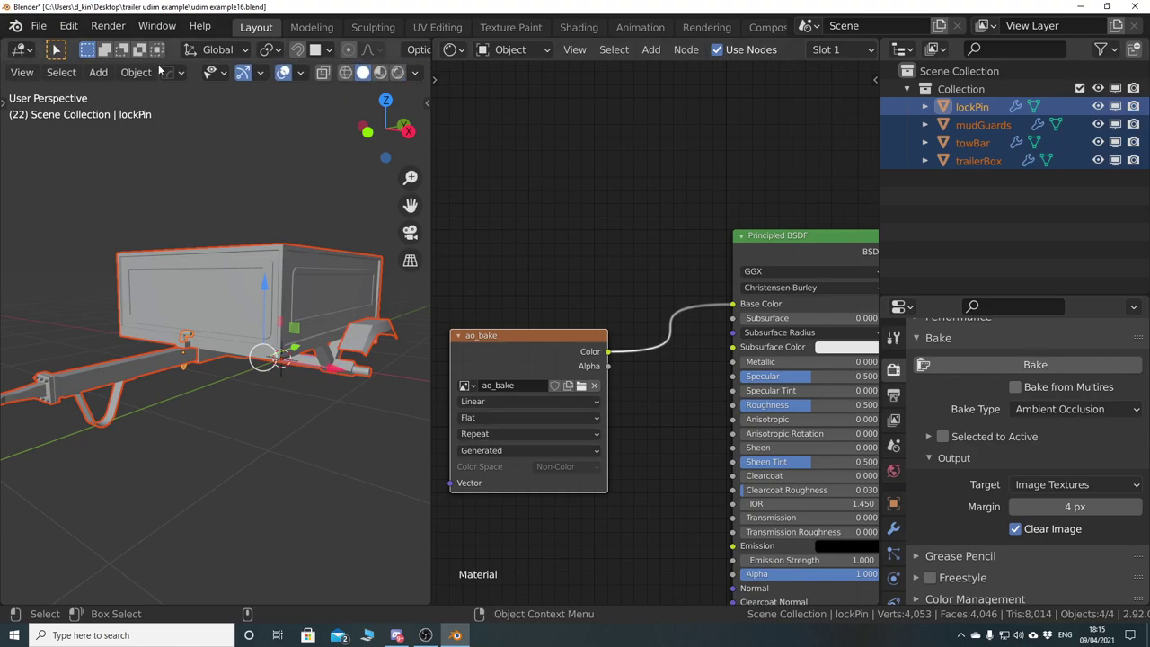
- Switch to Material Preview, maximize the 3D viewport and deselect all to view the baked shading
click(382, 72)
middle_drag(326, 336, 385, 380)
key(ctrl+alt+space)
key(alt+a)
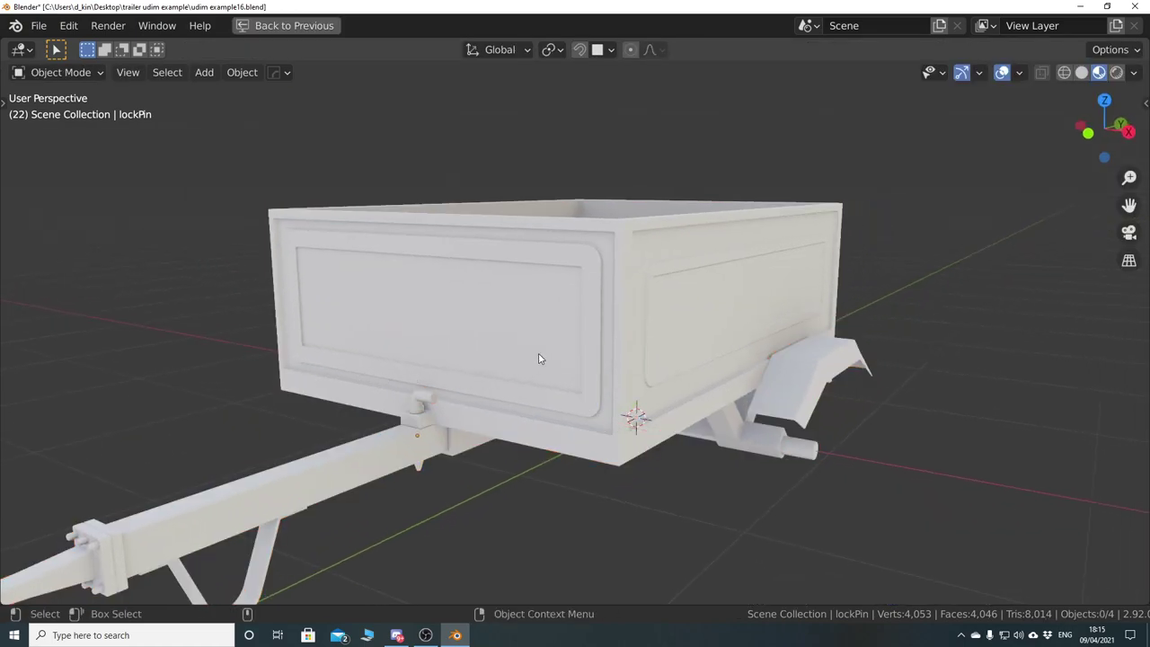
middle_drag(539, 356, 592, 394)
scroll(553, 349, up, 5)
scroll(593, 394, up, 4)
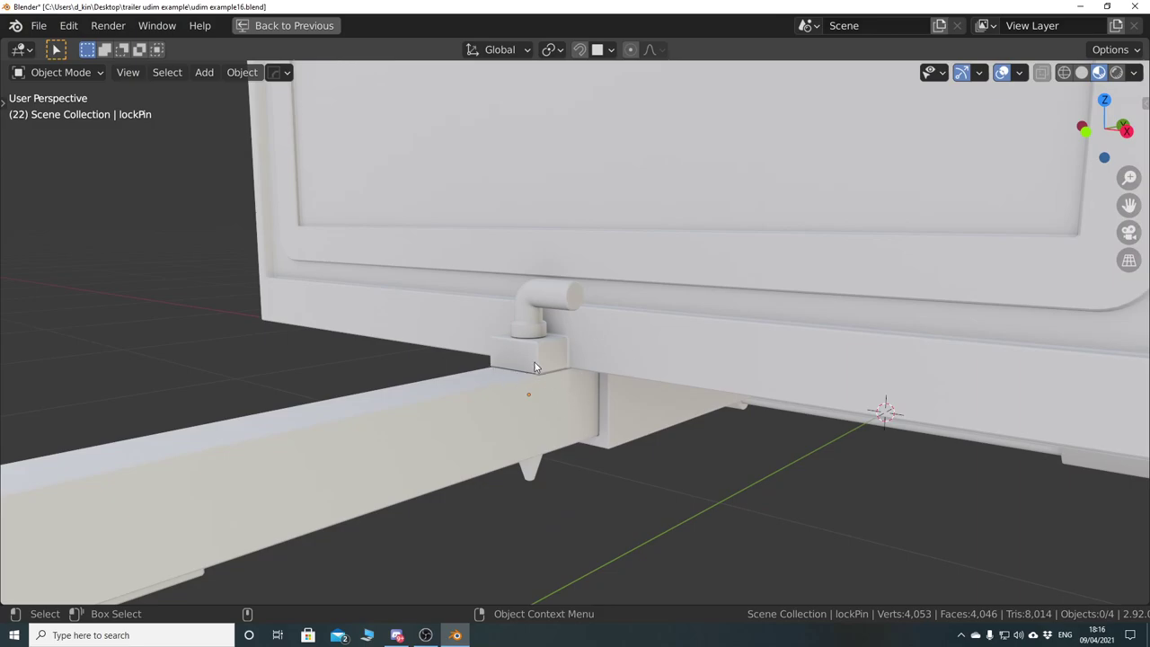
- Select the lockPin and raise it upward along Z, orbiting to inspect it
click(528, 316)
scroll(537, 378, up, 3)
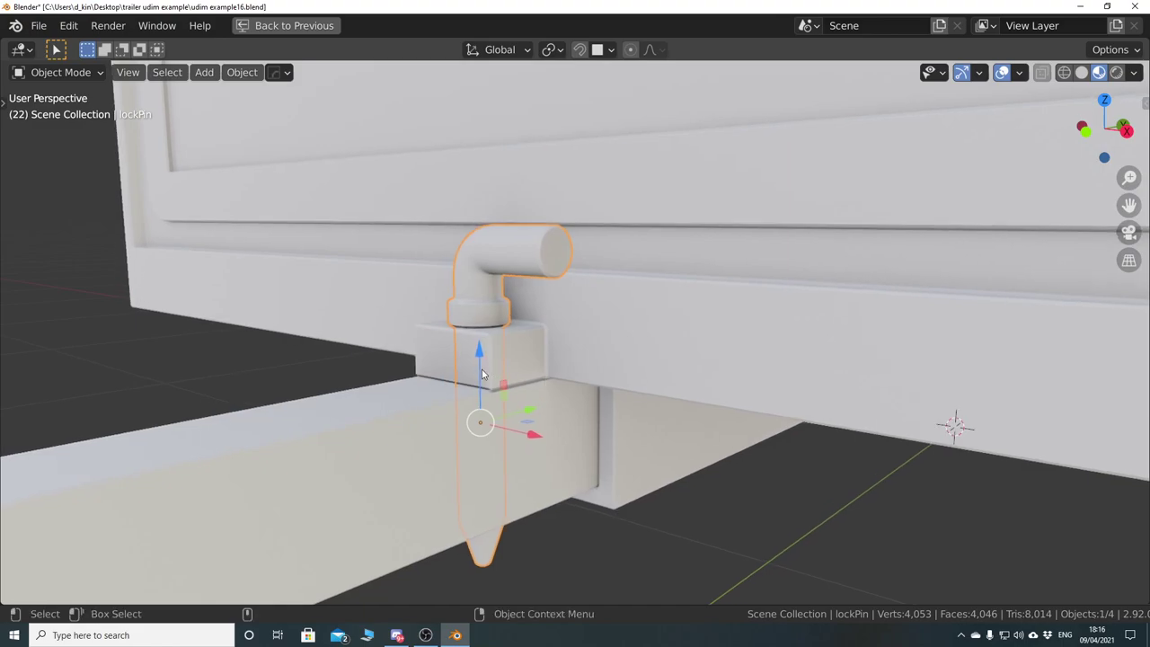
drag(484, 349, 482, 191)
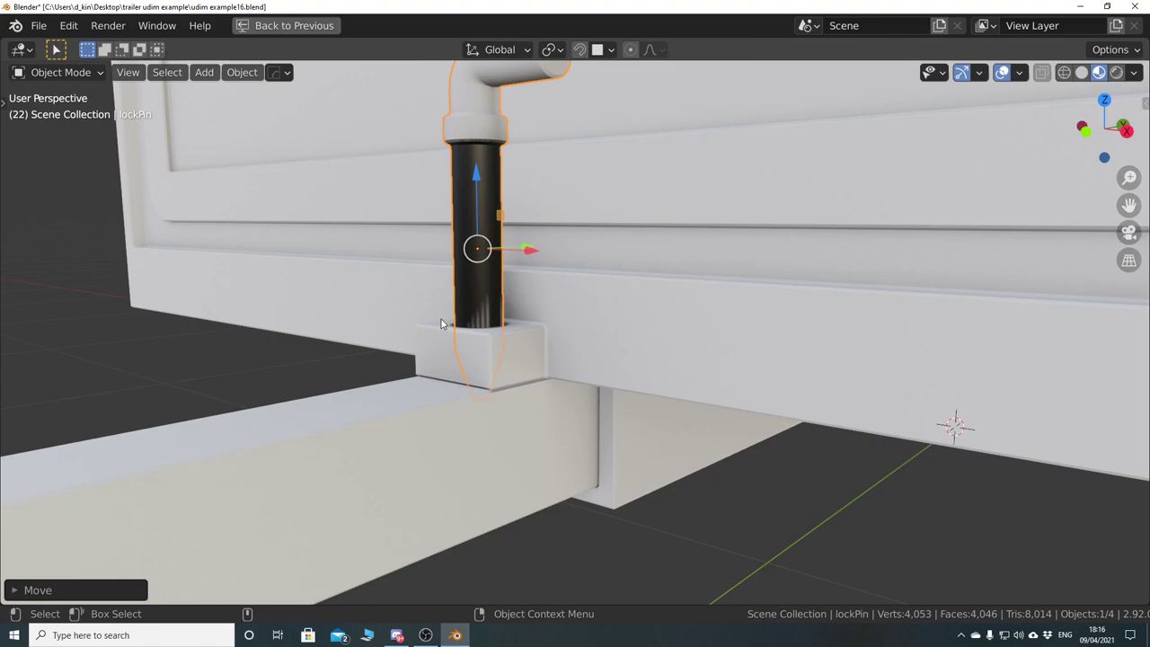
middle_drag(484, 291, 503, 342)
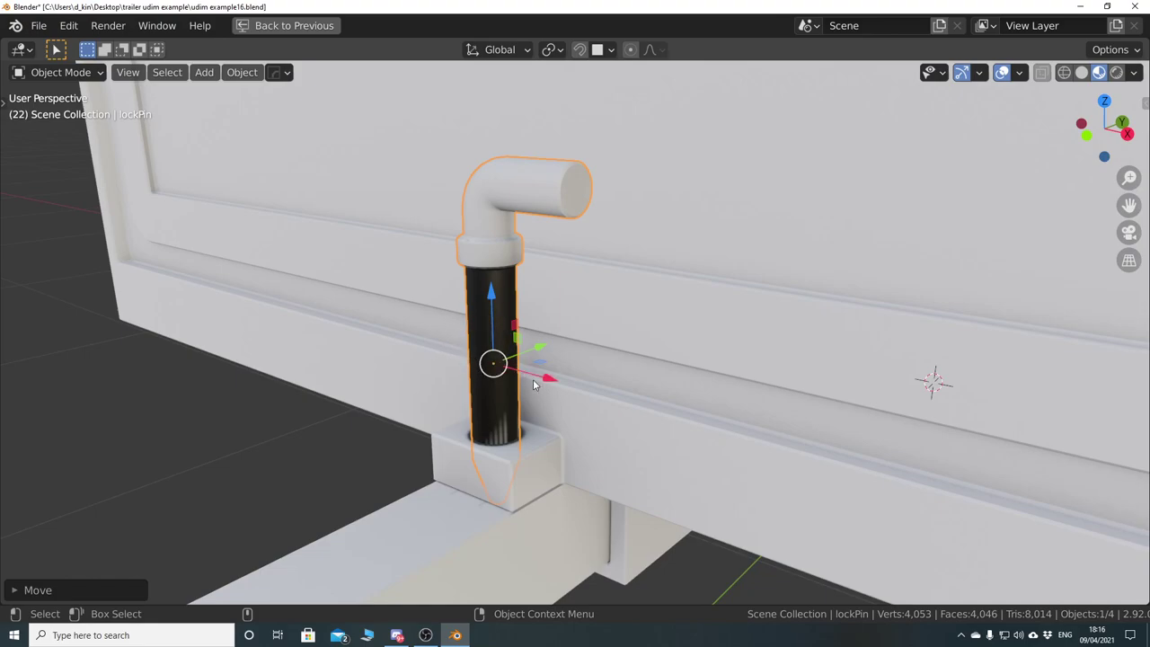
scroll(534, 385, down, 5)
middle_drag(534, 384, 401, 372)
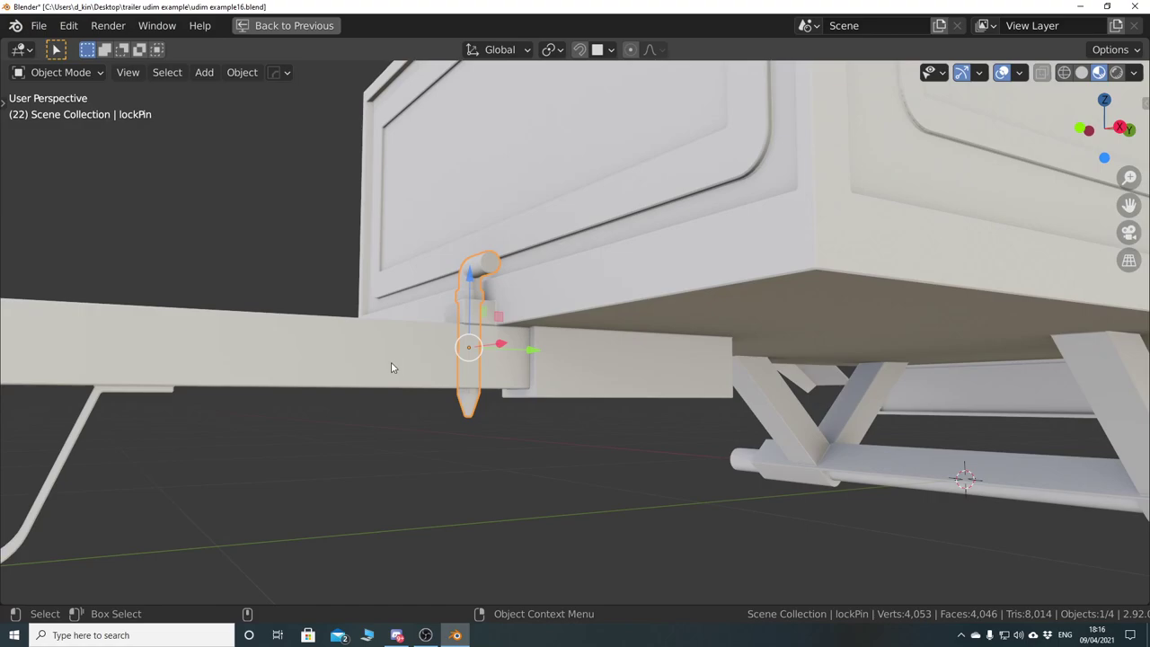
- Hide the trailerBox so the tow bar's baked occlusion is visible on its own
click(392, 368)
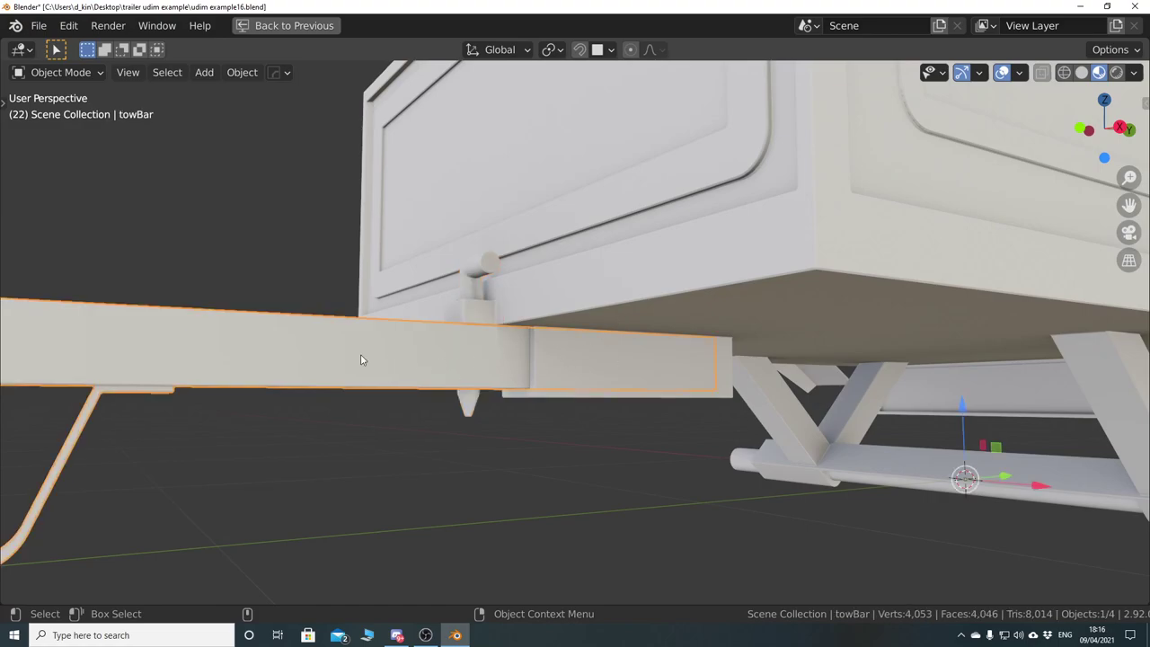
key(h)
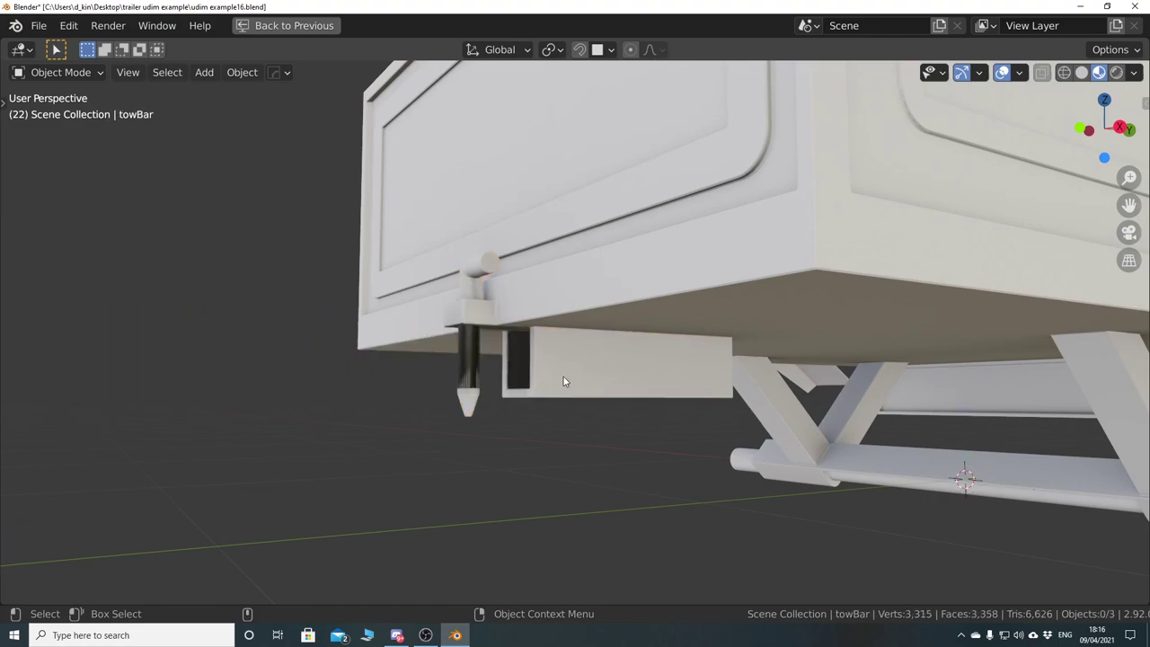
middle_drag(504, 368, 543, 382)
key(alt+h)
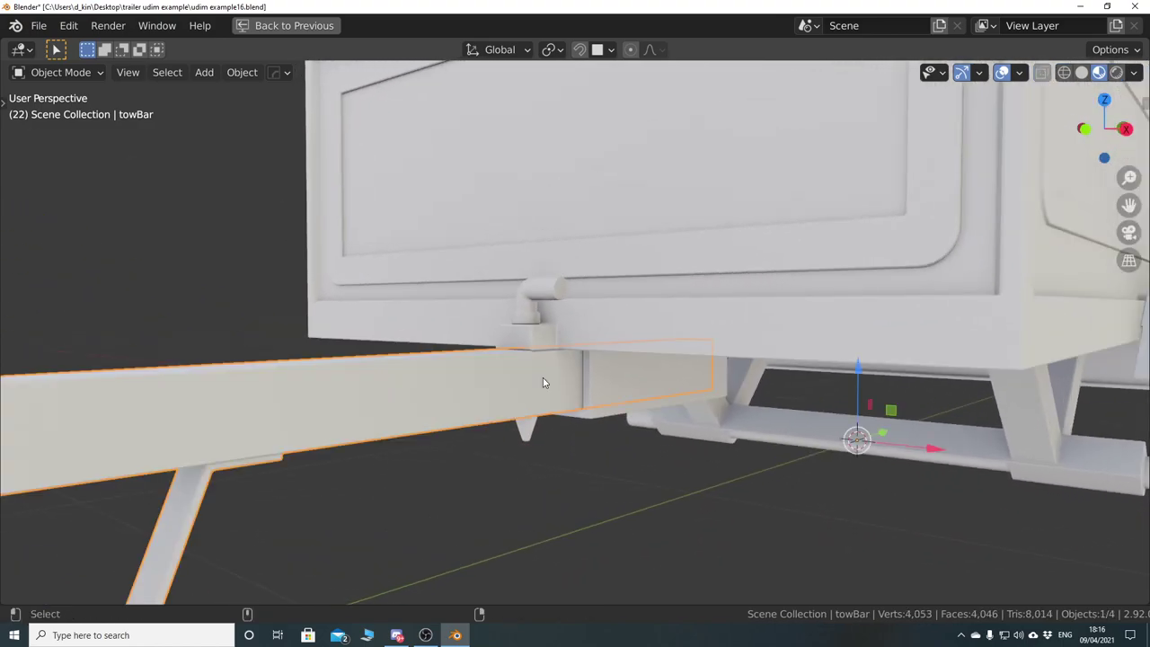
click(803, 274)
key(h)
middle_drag(715, 322, 540, 410)
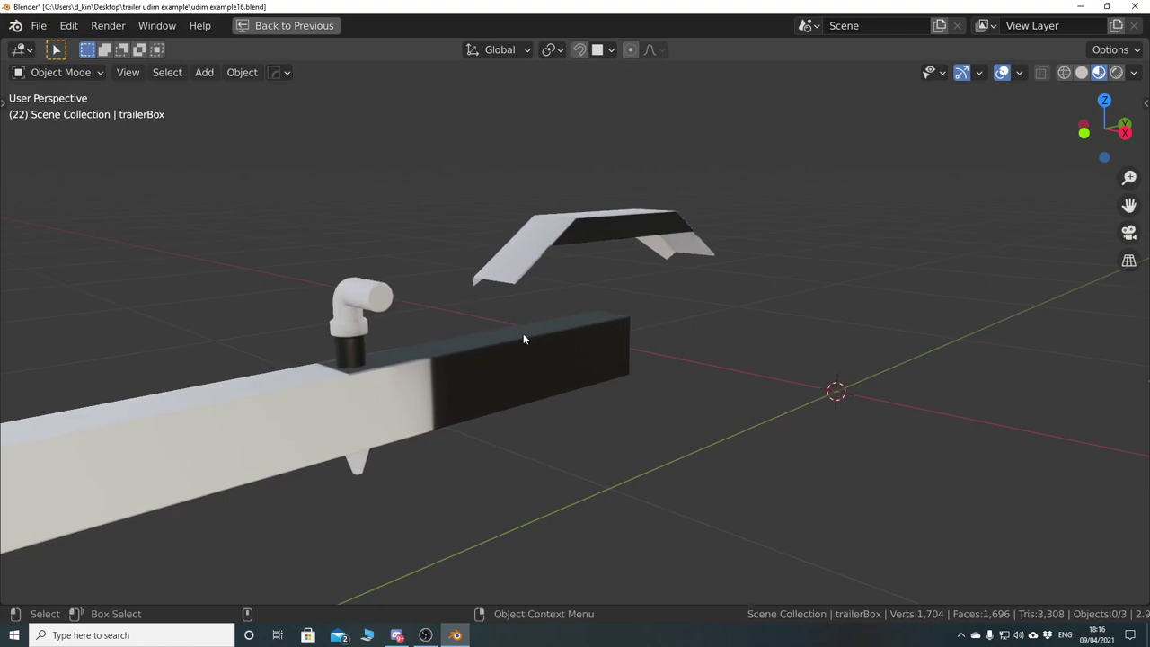
- Restore the normal layout, unhide the trailerBox and deselect everything
key(ctrl)
key(ctrl+space)
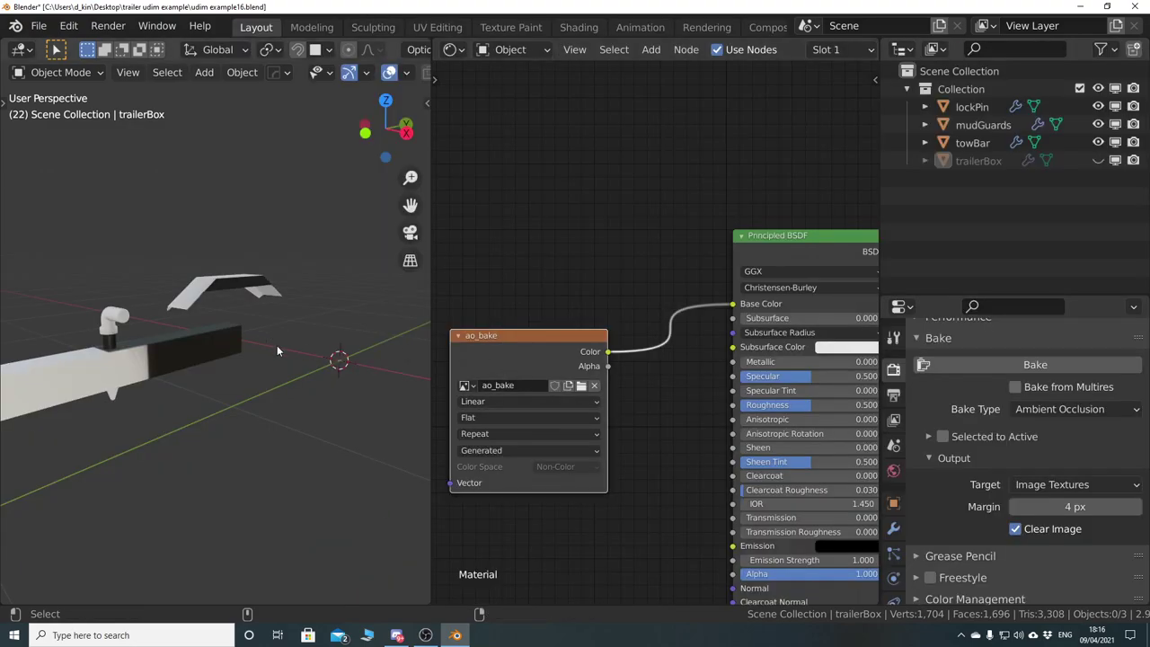
key(alt+h)
key(alt+a)
- Disconnect ao_bake from Base Color and split the node editor into two stacked areas
scroll(277, 337, down, 6)
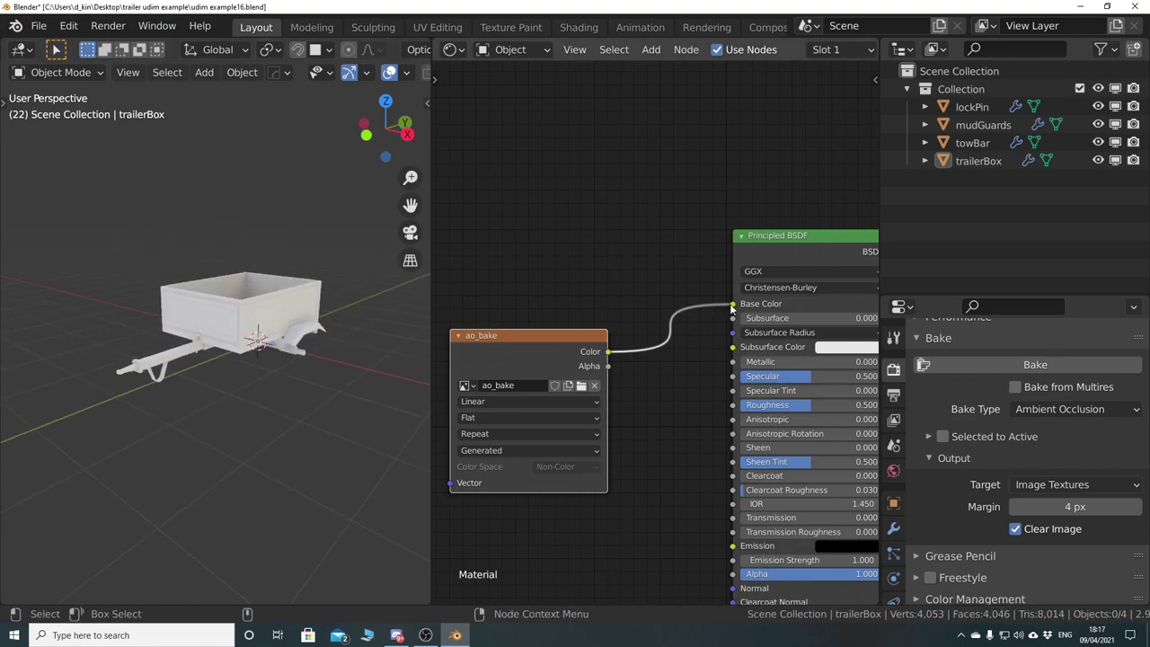
drag(732, 304, 619, 388)
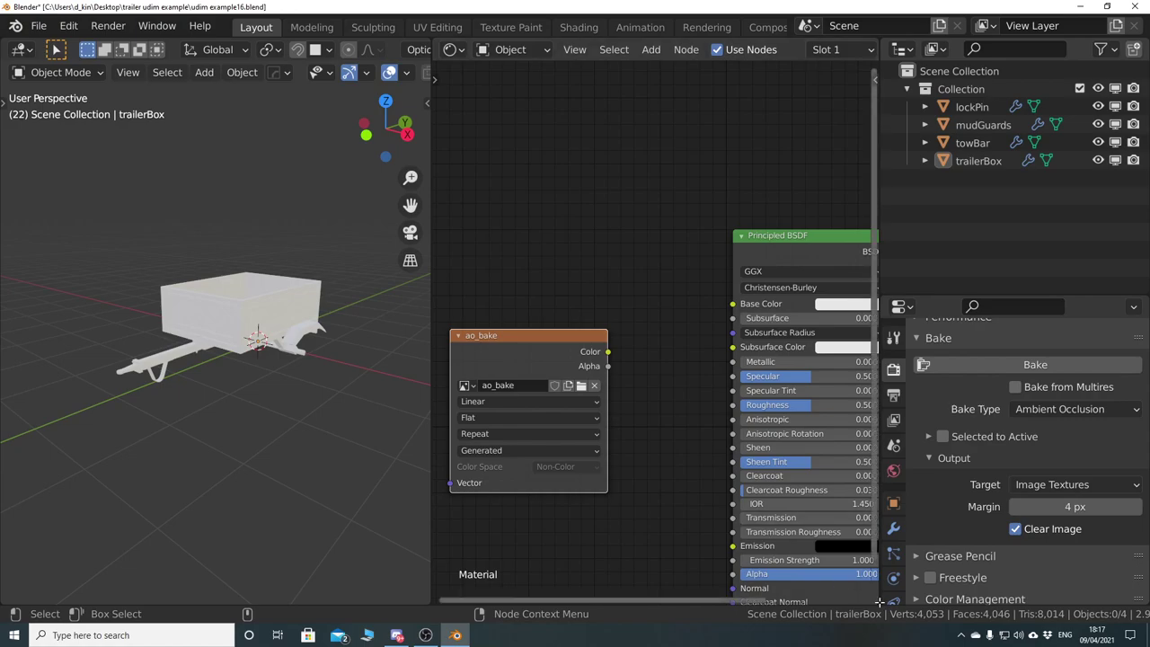
drag(879, 601, 846, 299)
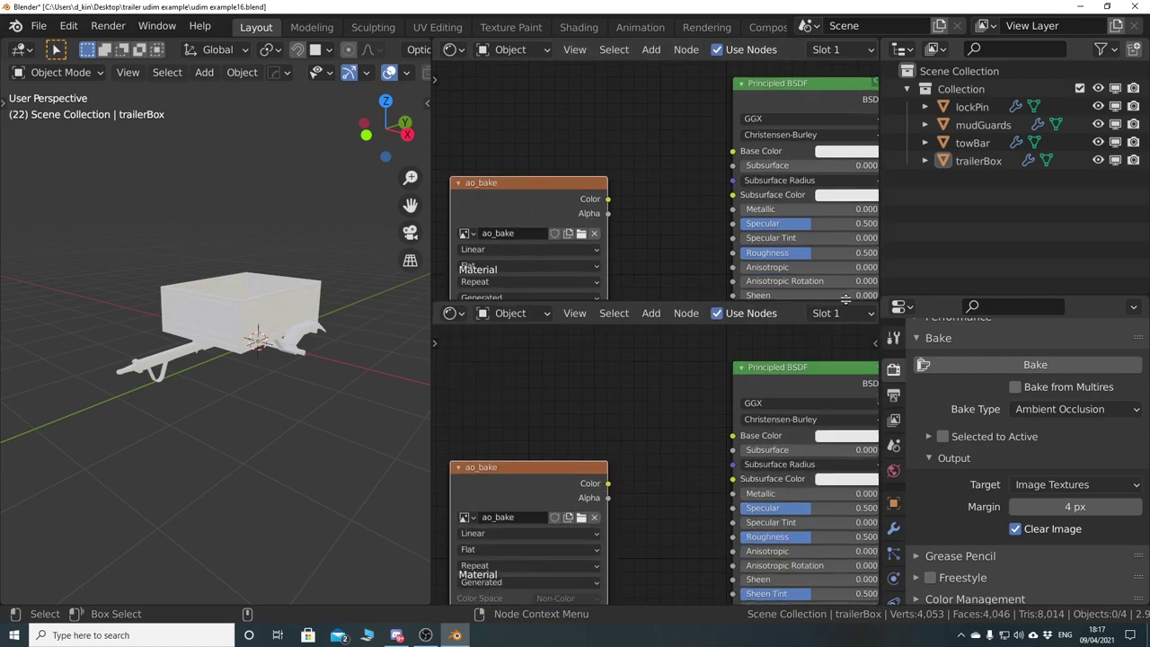
- Turn the lower area into an Image Editor and narrow the 3D view
click(452, 313)
click(490, 386)
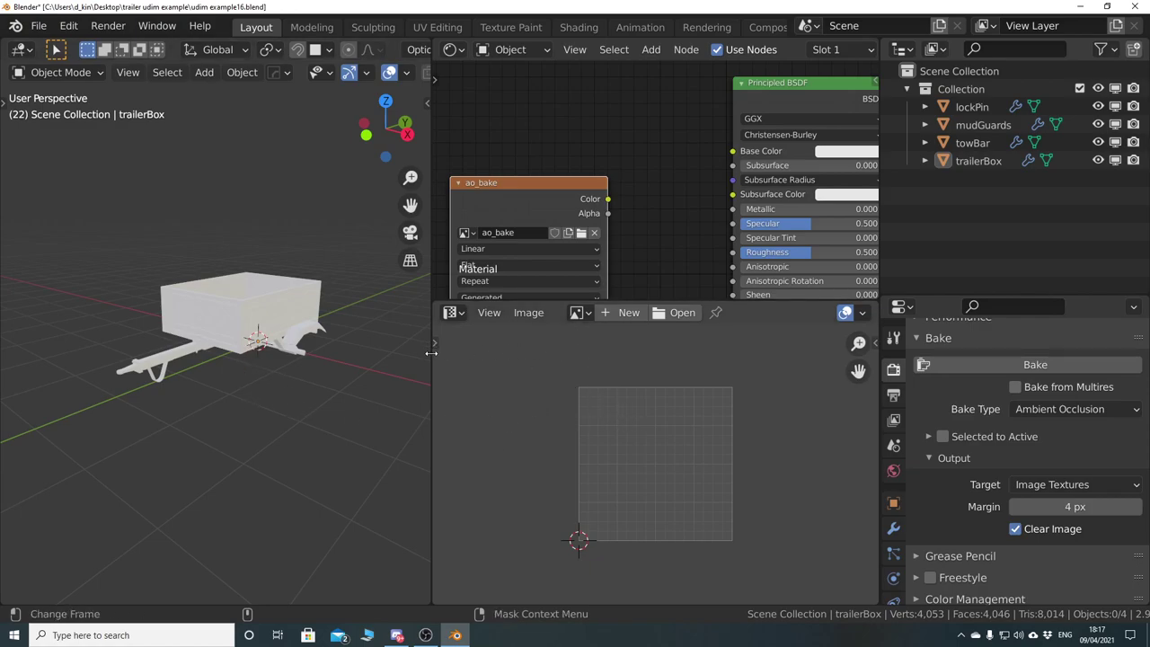
drag(435, 371, 394, 360)
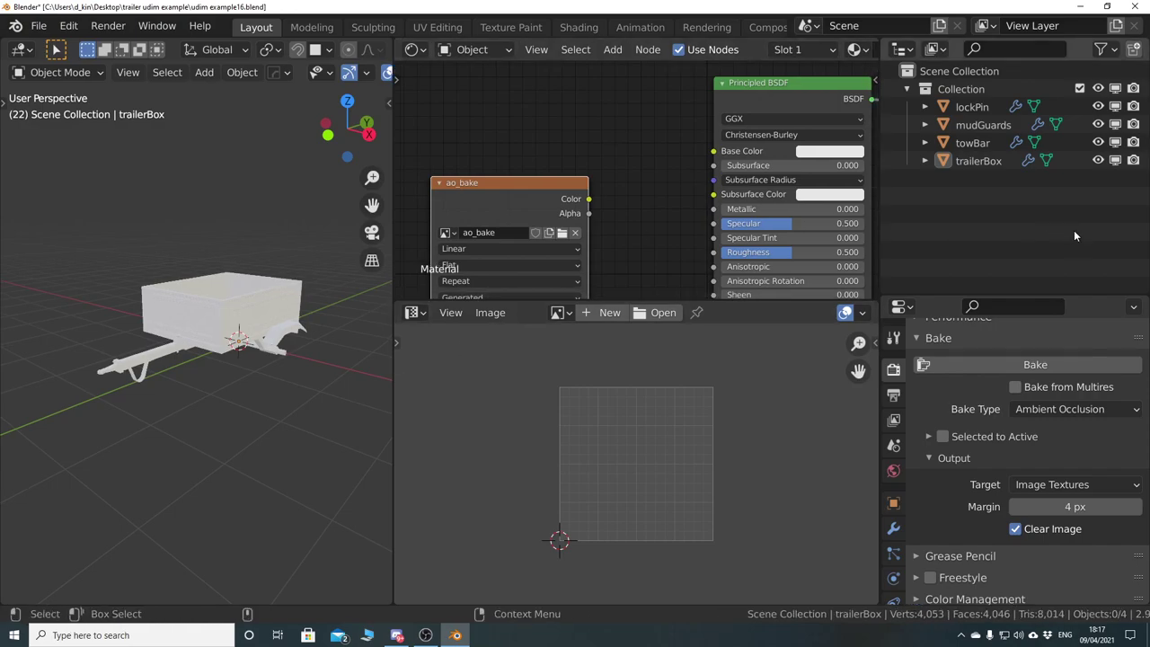
- Toggle Outliner visibility of lockPin, mudGuards, towBar and trailerBox on and off
click(1105, 49)
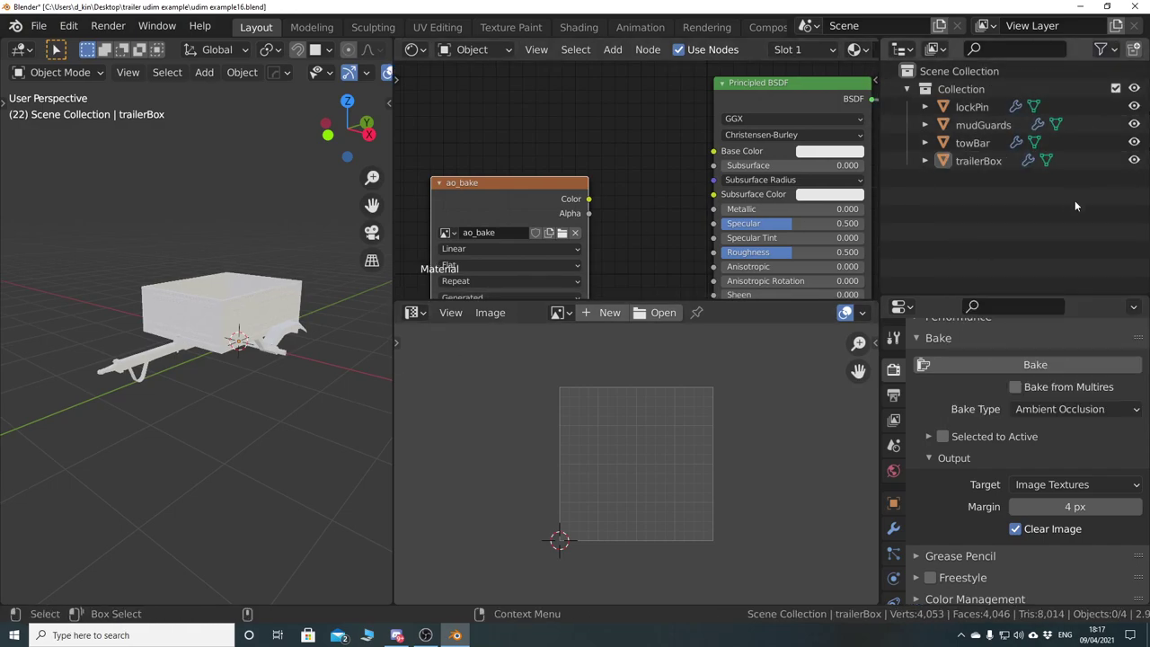
click(1134, 108)
click(1134, 107)
click(1134, 125)
click(1134, 124)
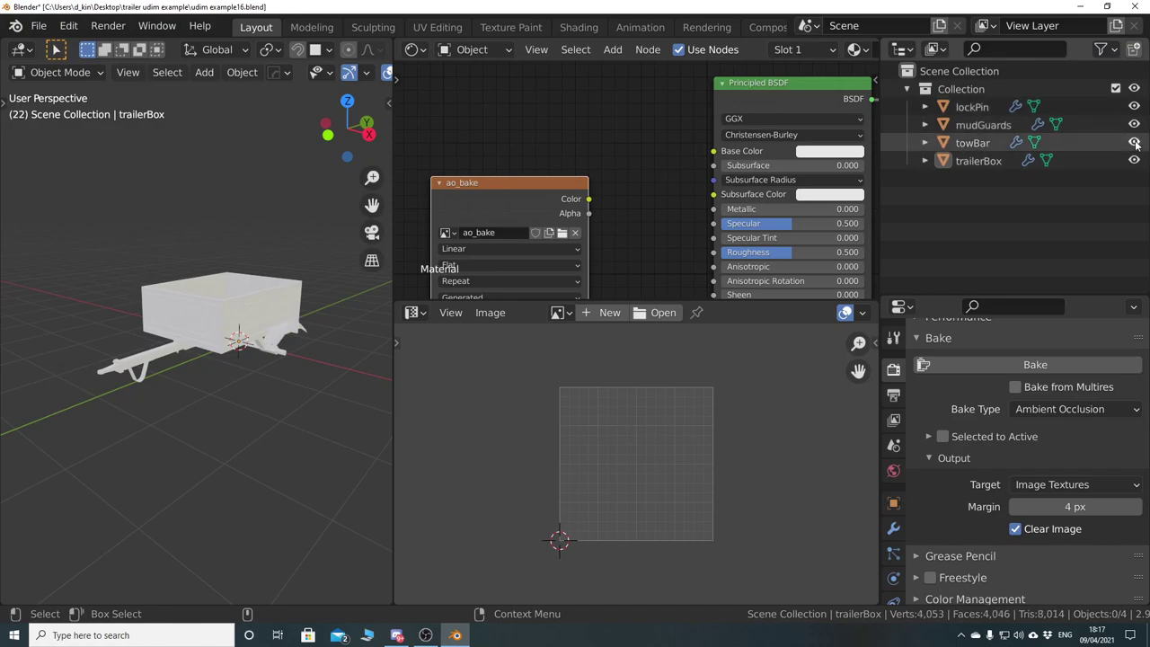
click(1134, 143)
click(1134, 143)
click(1134, 143)
click(1134, 143)
click(1133, 161)
click(1134, 161)
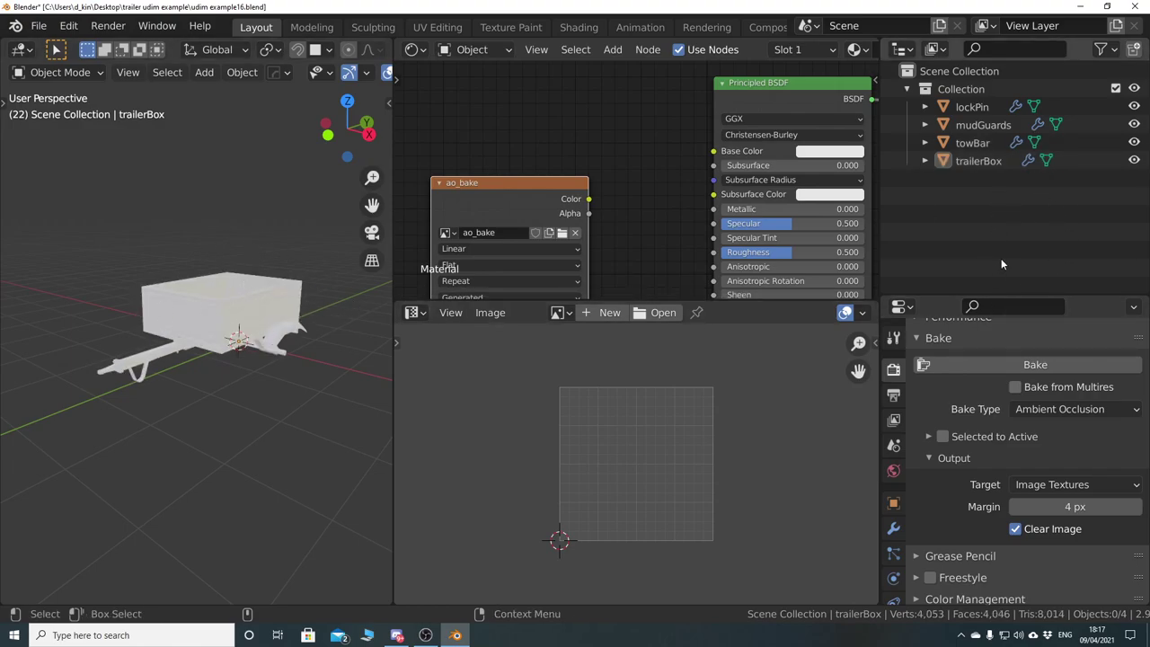
click(1105, 50)
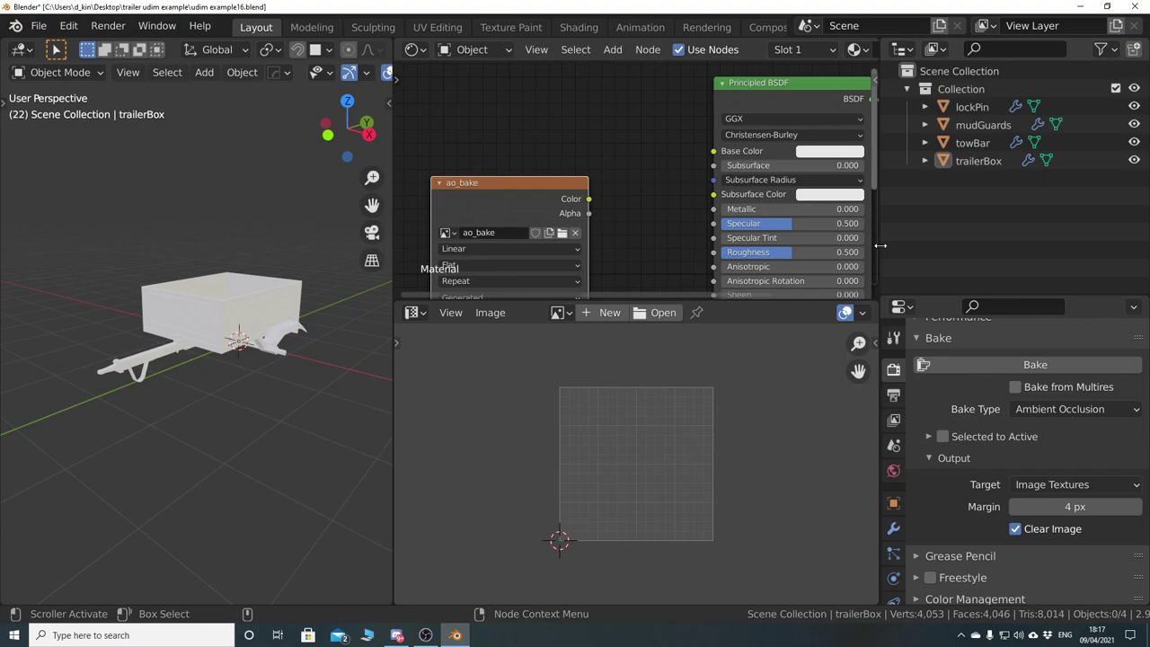
- Widen the node and image editors, then widen the Outliner and Properties panels
drag(880, 245, 981, 241)
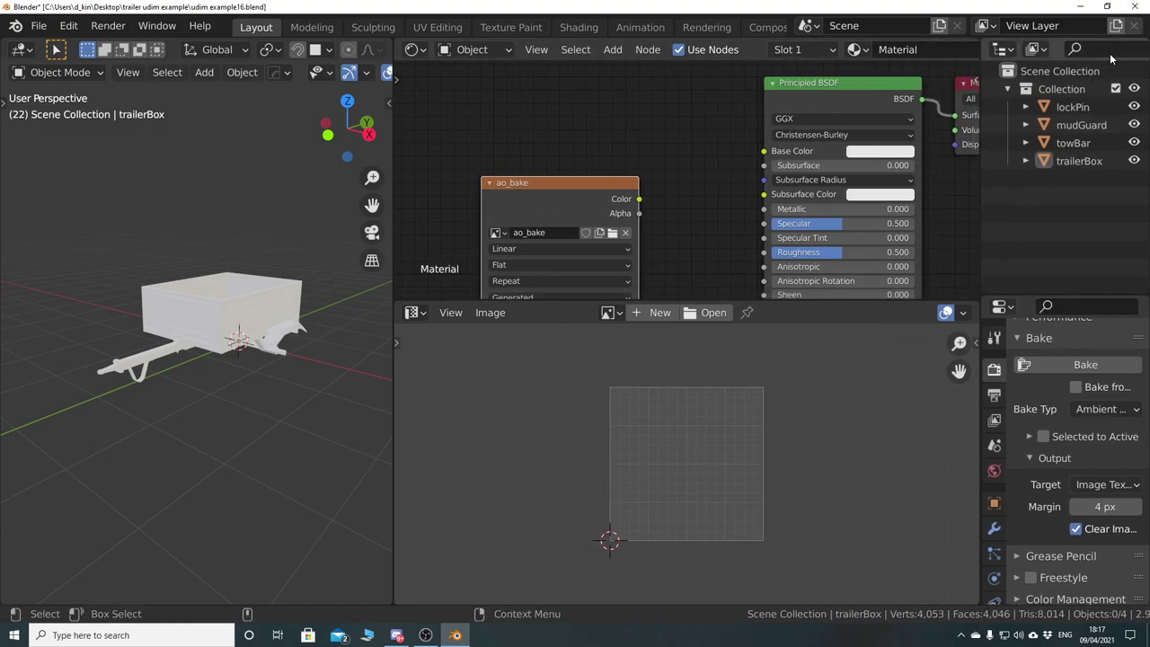
scroll(1060, 50, down, 3)
scroll(1060, 49, up, 3)
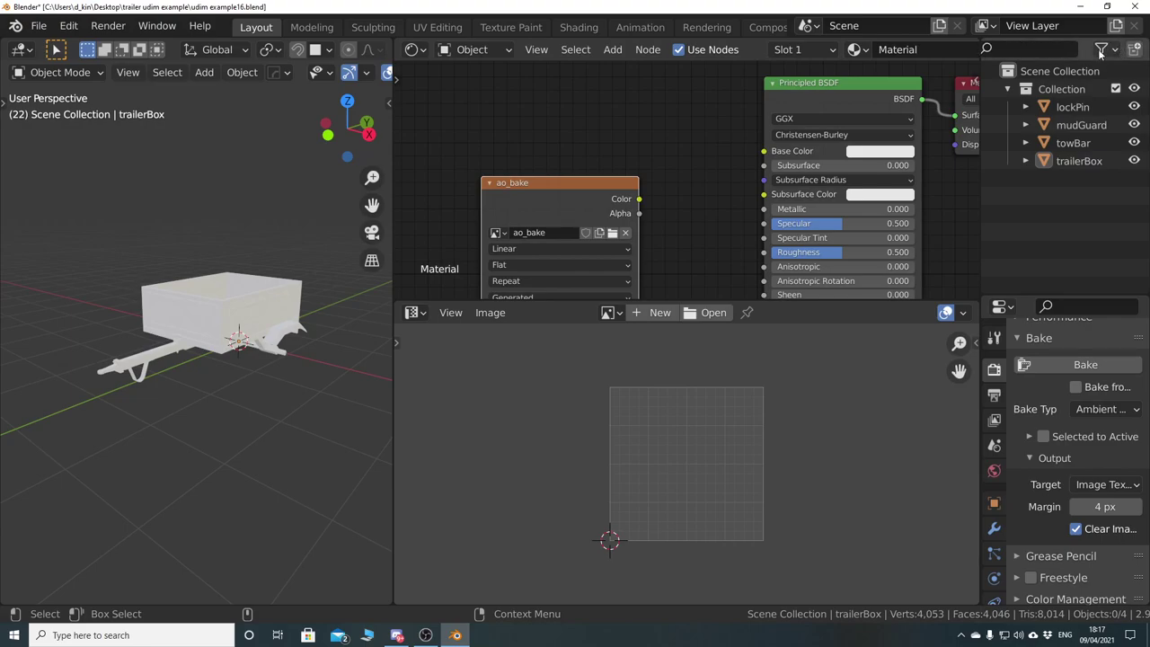
scroll(1075, 51, down, 3)
click(1101, 48)
scroll(1037, 52, up, 3)
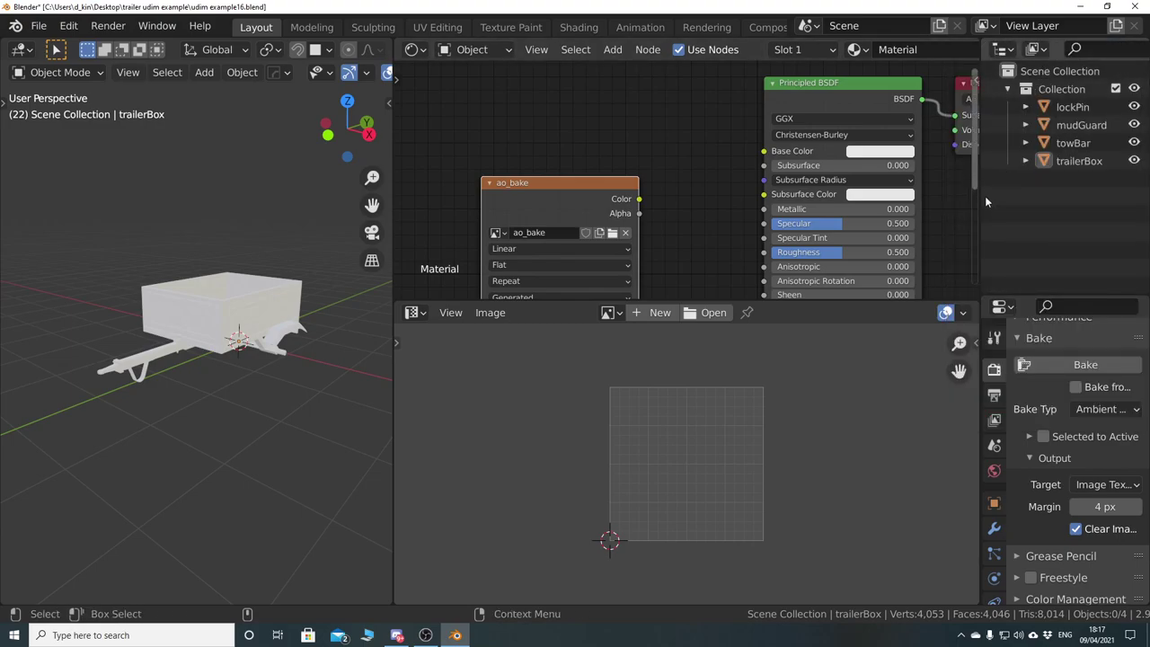
drag(981, 203, 809, 225)
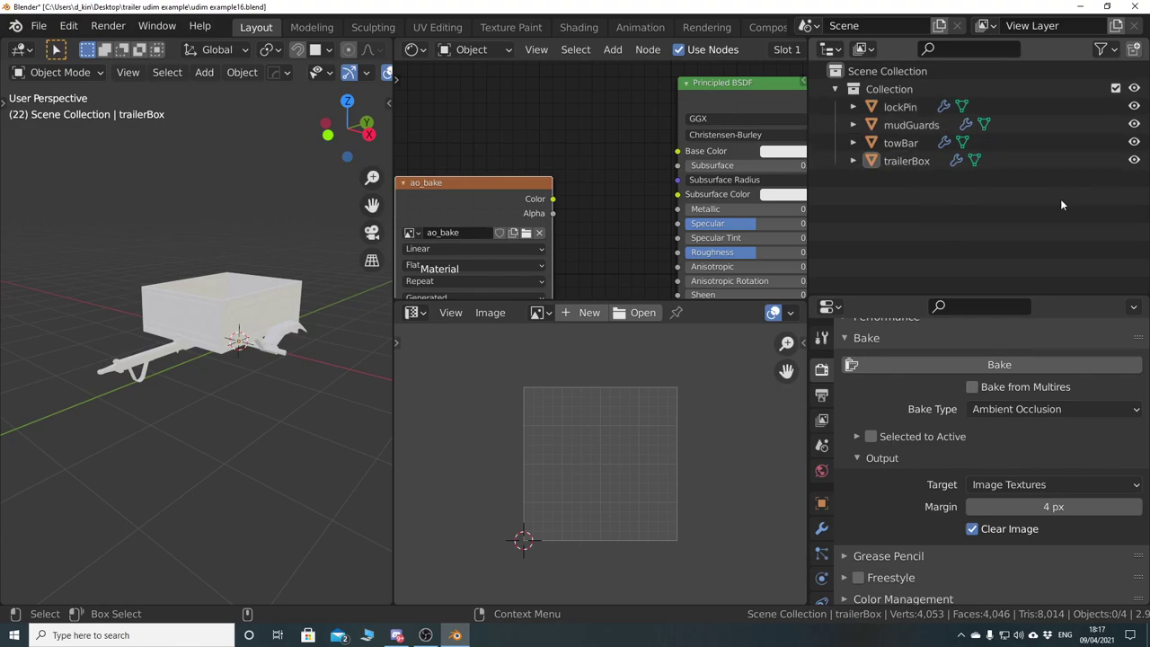
- Enable the Outliner's Disable in Renders toggles and select lockPin, towBar and trailerBox
click(1105, 49)
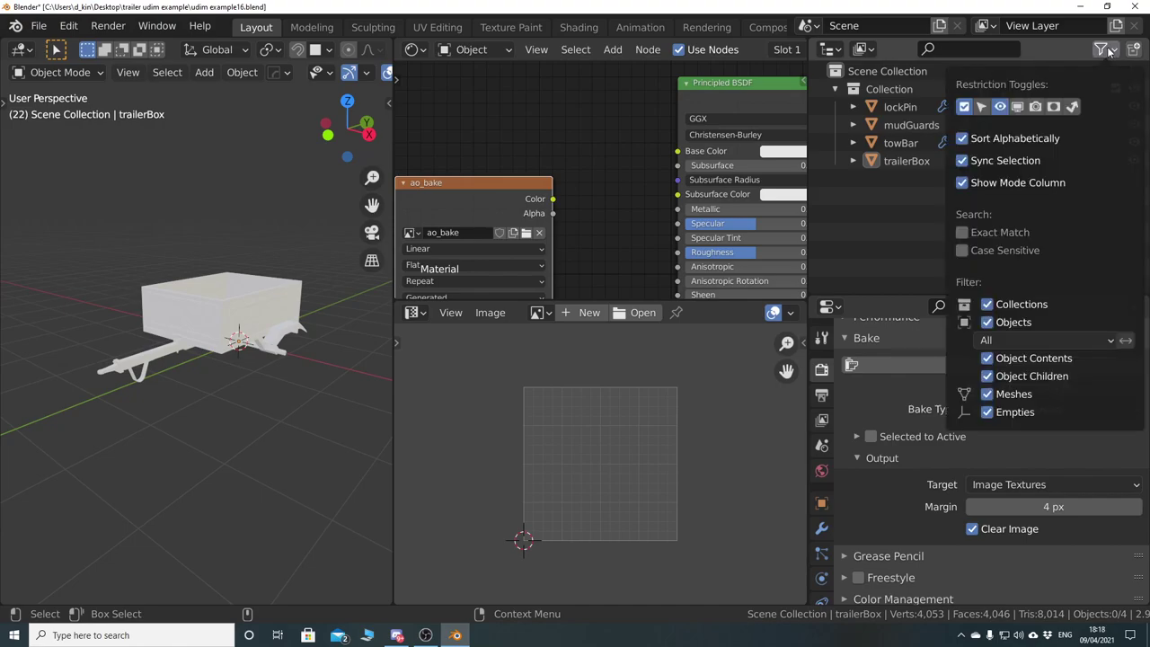
click(1036, 107)
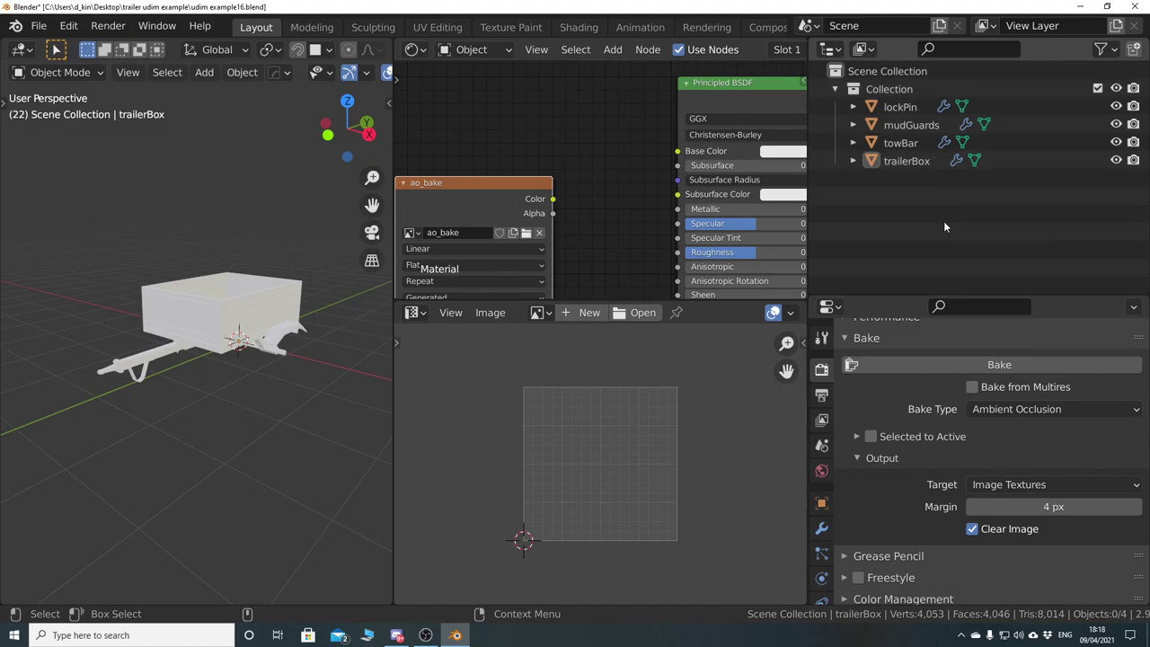
click(901, 107)
click(902, 145)
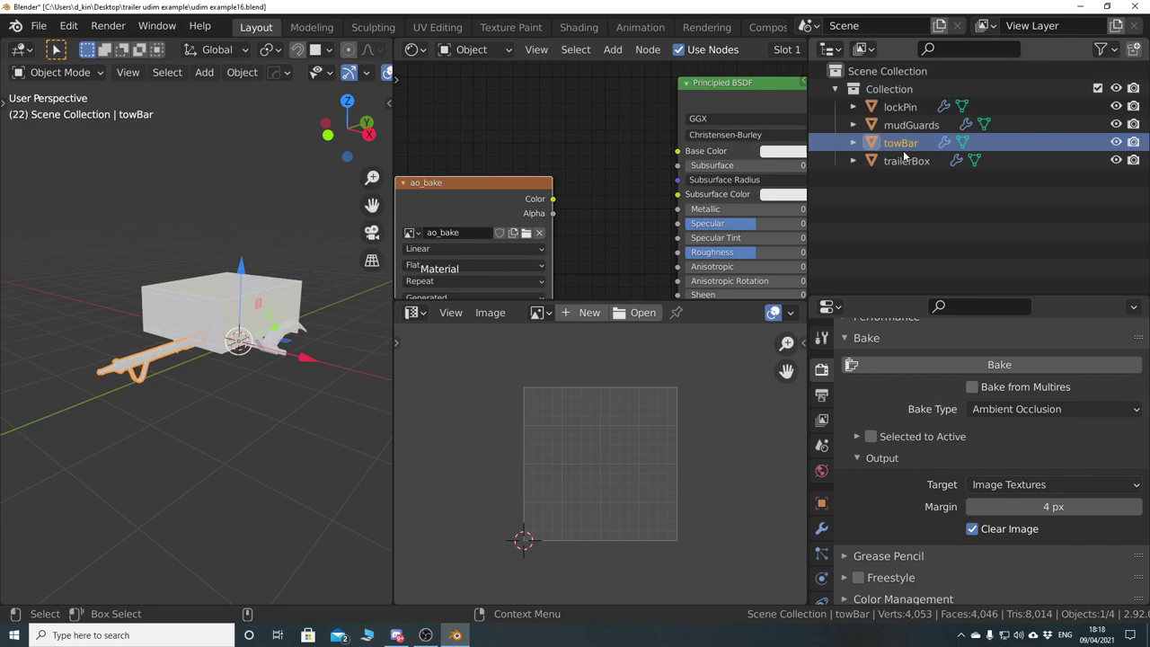
click(904, 162)
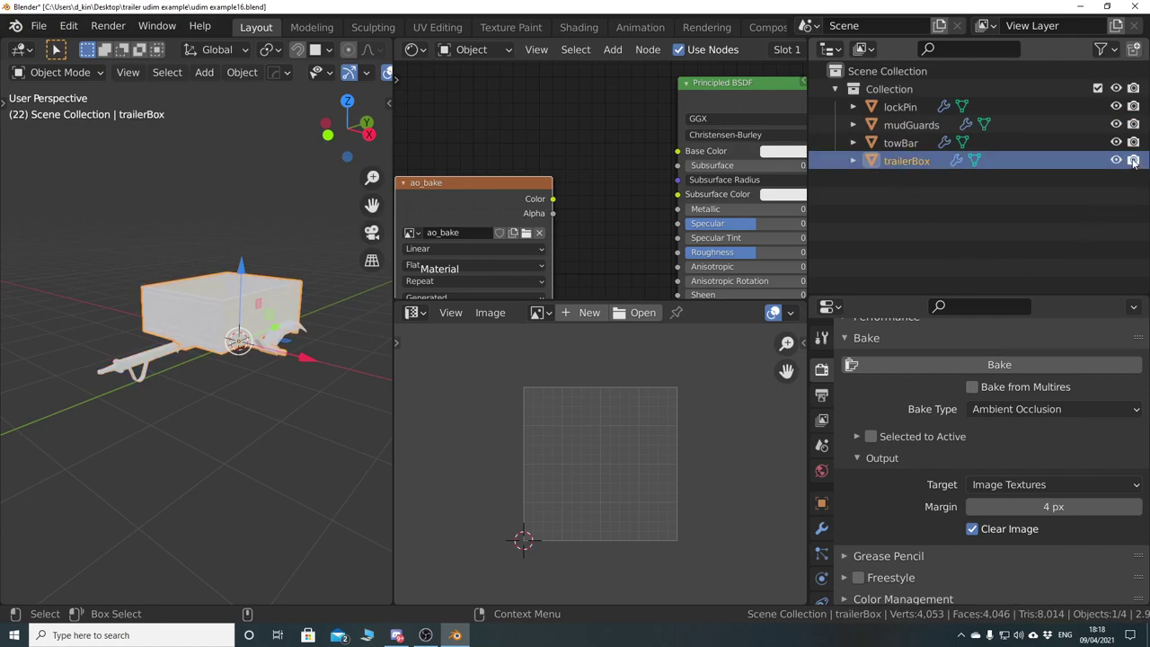